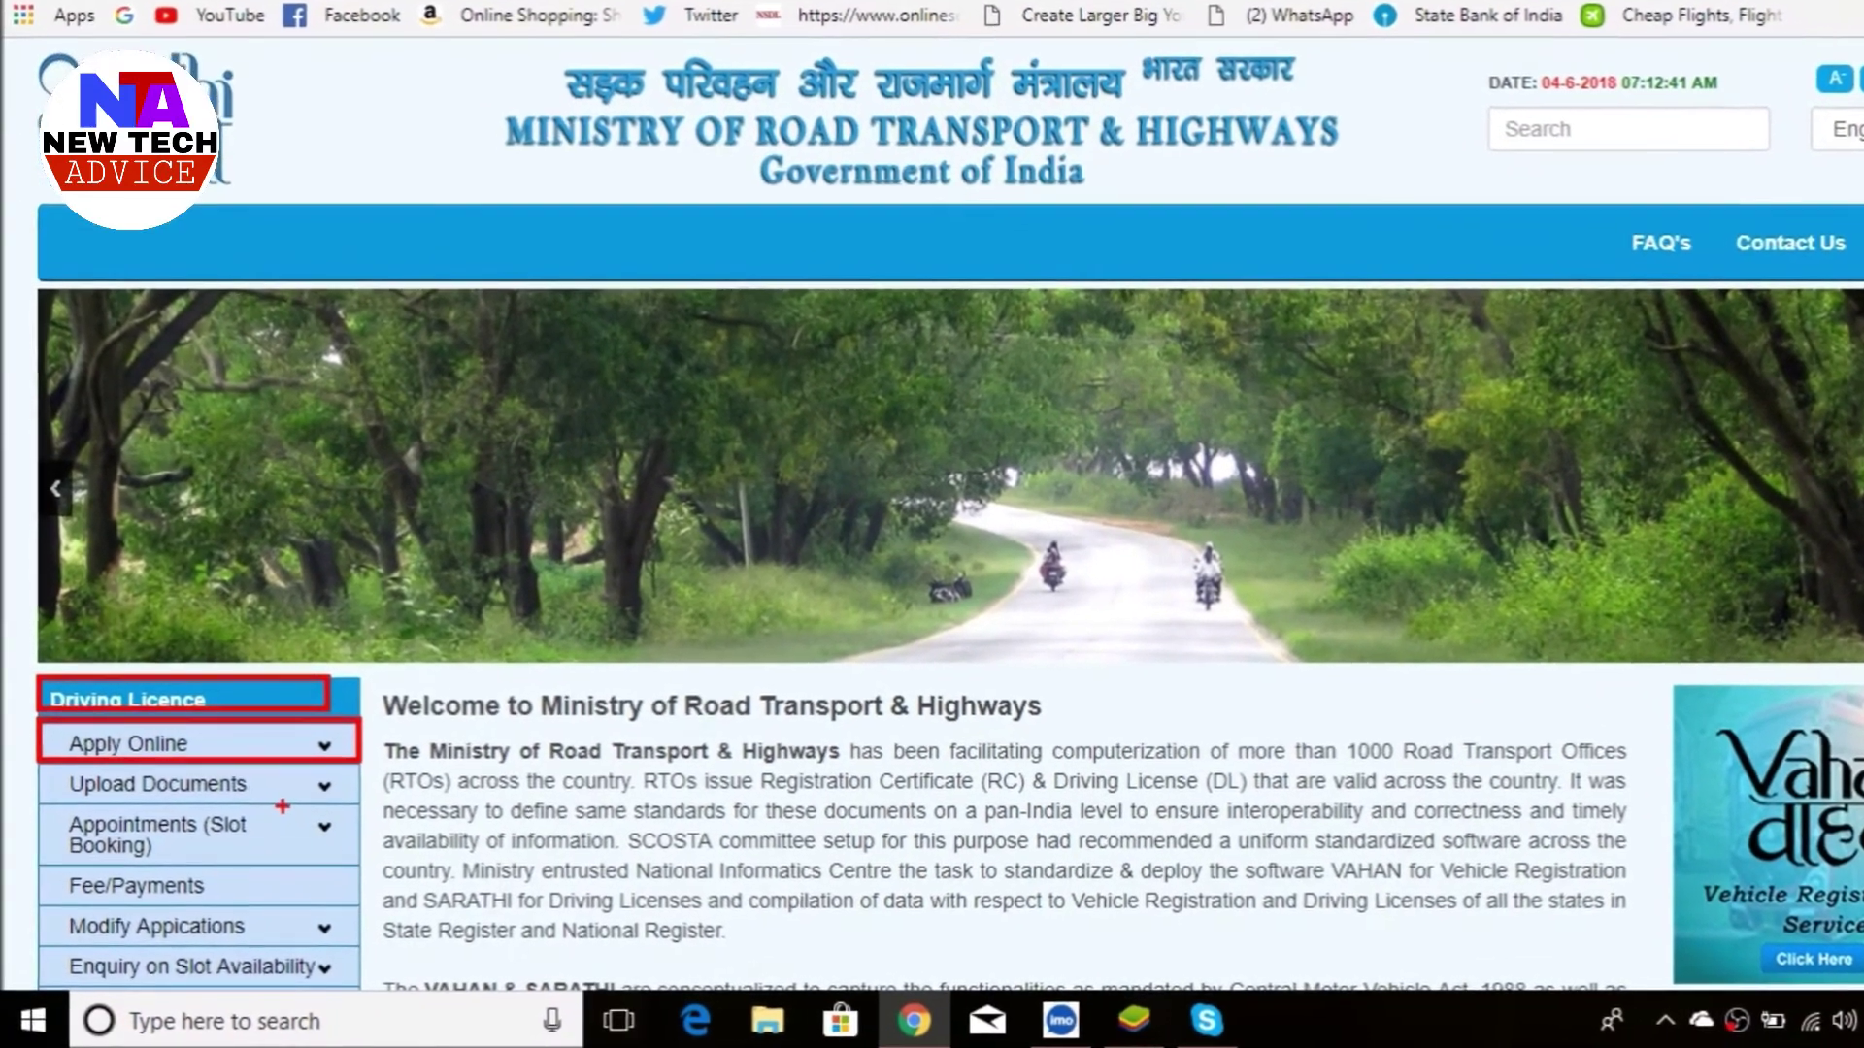
# - Open the Upload Documents/Scanned Images page from the Upload Documents options
pyautogui.click(154, 791)
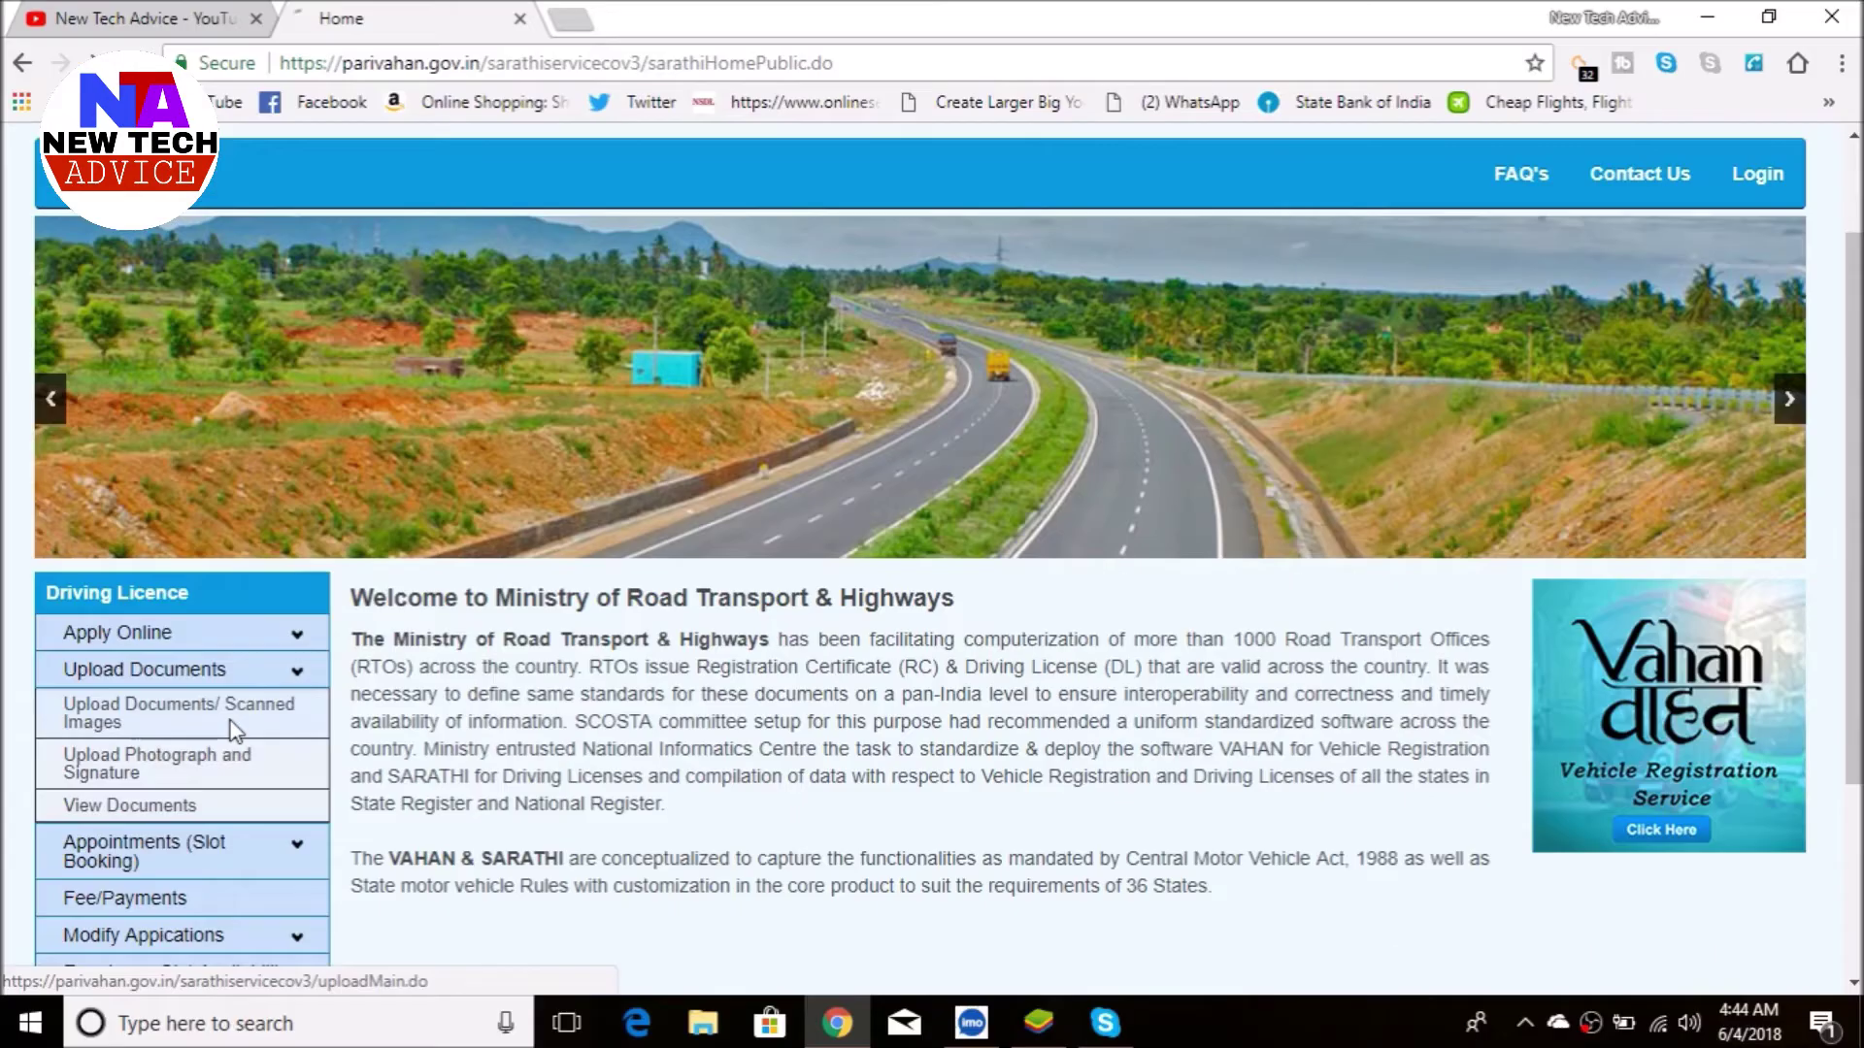
pyautogui.click(350, 553)
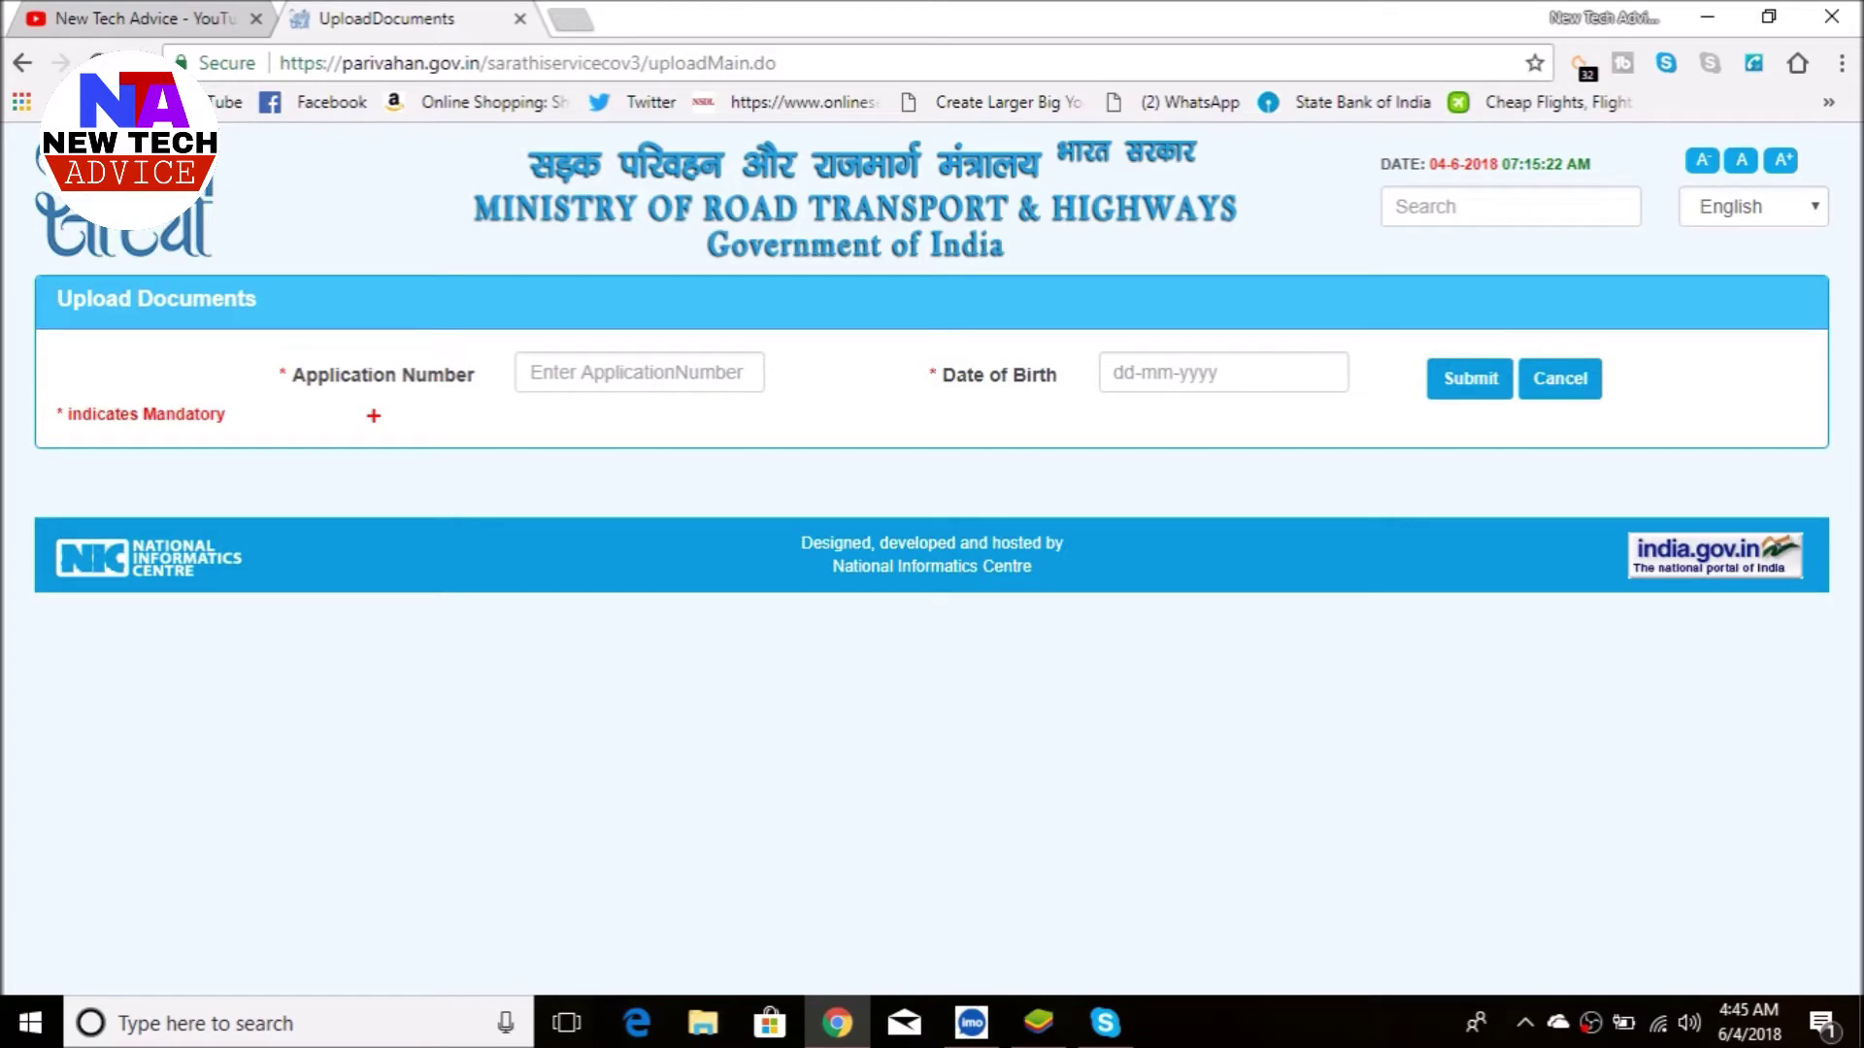
pyautogui.moveTo(273, 353)
pyautogui.mouseDown()
pyautogui.moveTo(331, 395)
pyautogui.moveTo(485, 406)
pyautogui.mouseUp()
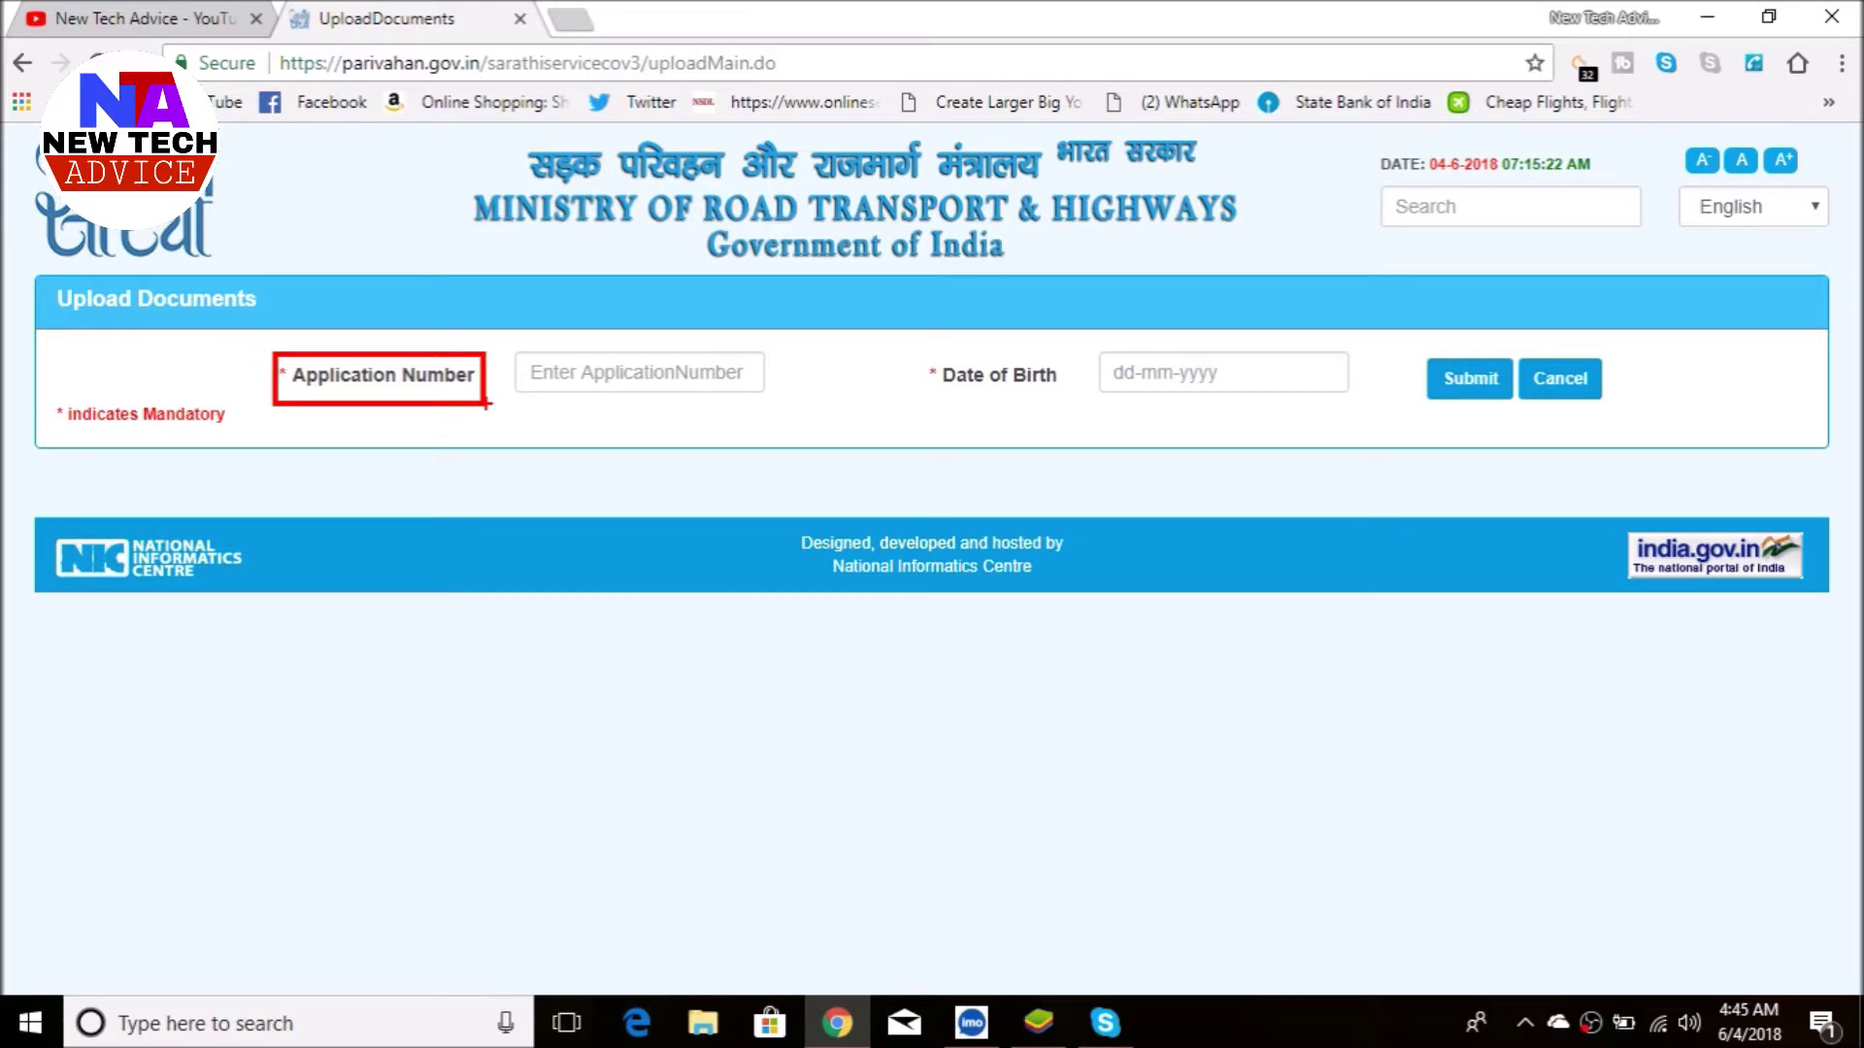
pyautogui.moveTo(499, 344); pyautogui.dragTo(777, 401)
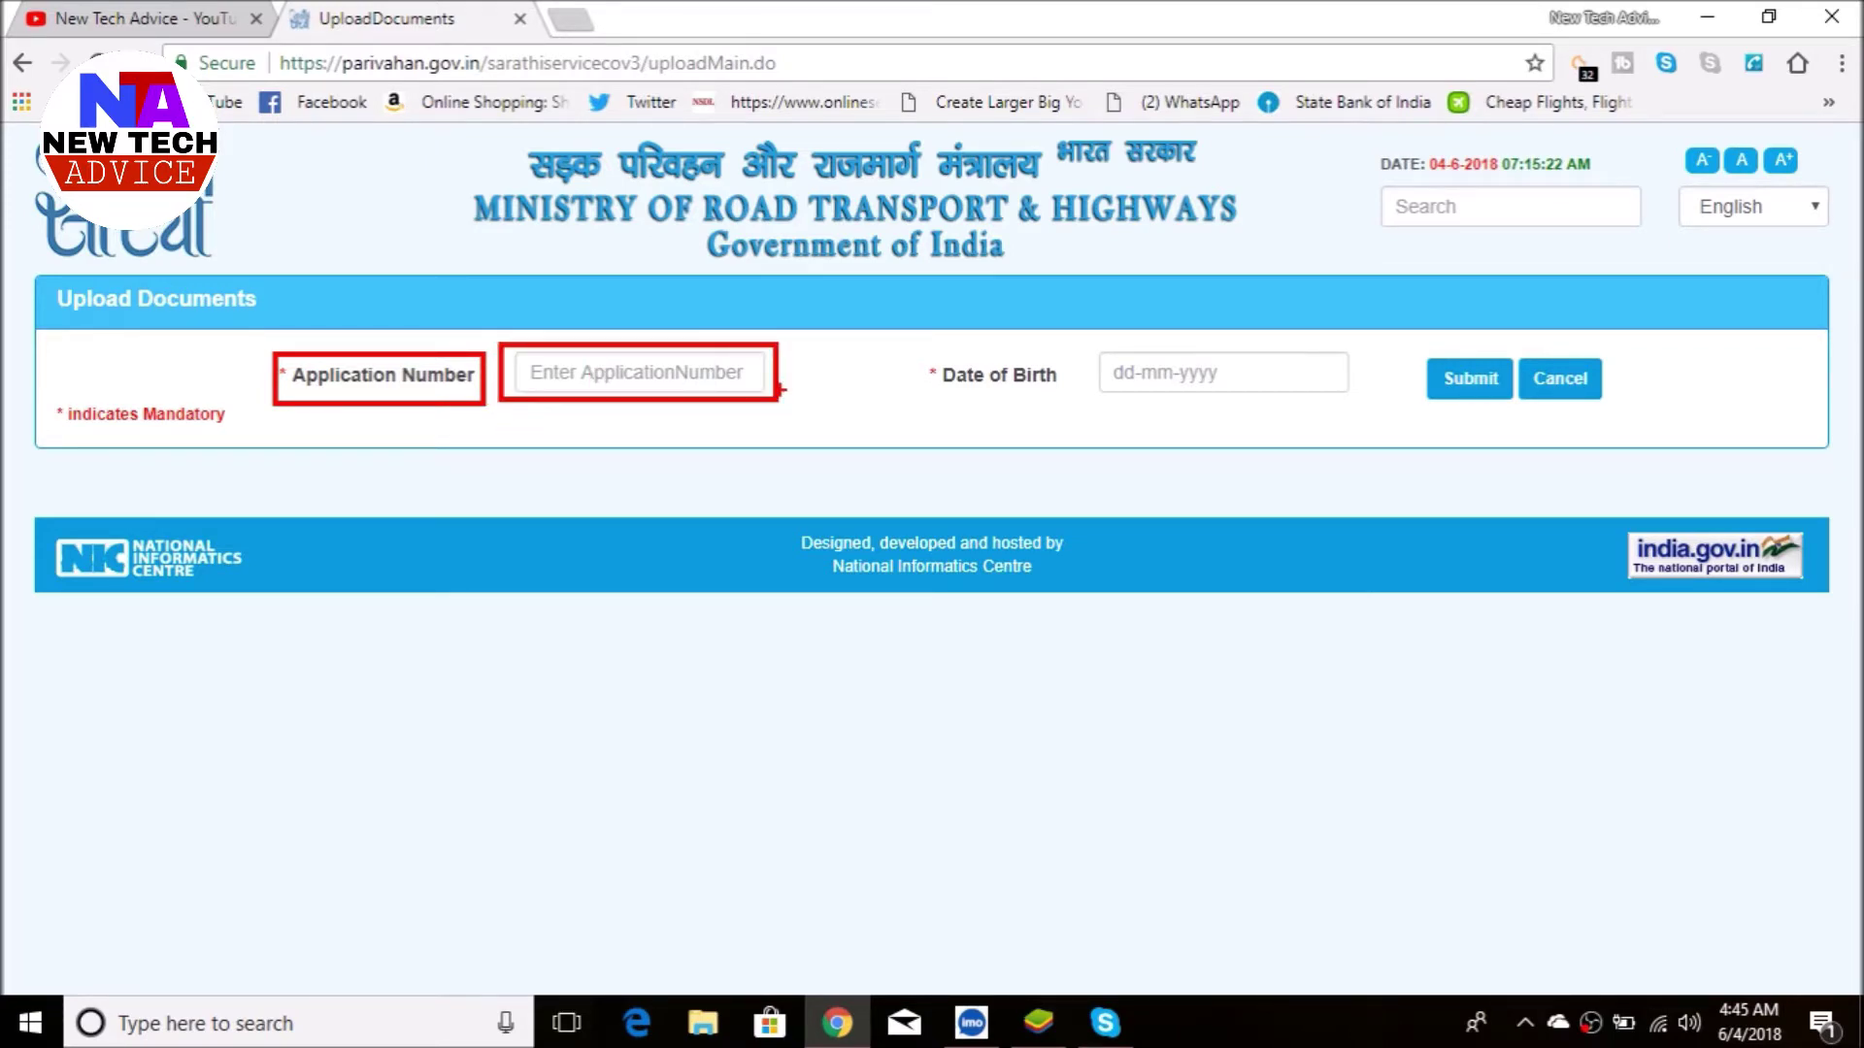
pyautogui.hotkey('ctrl', 'z')
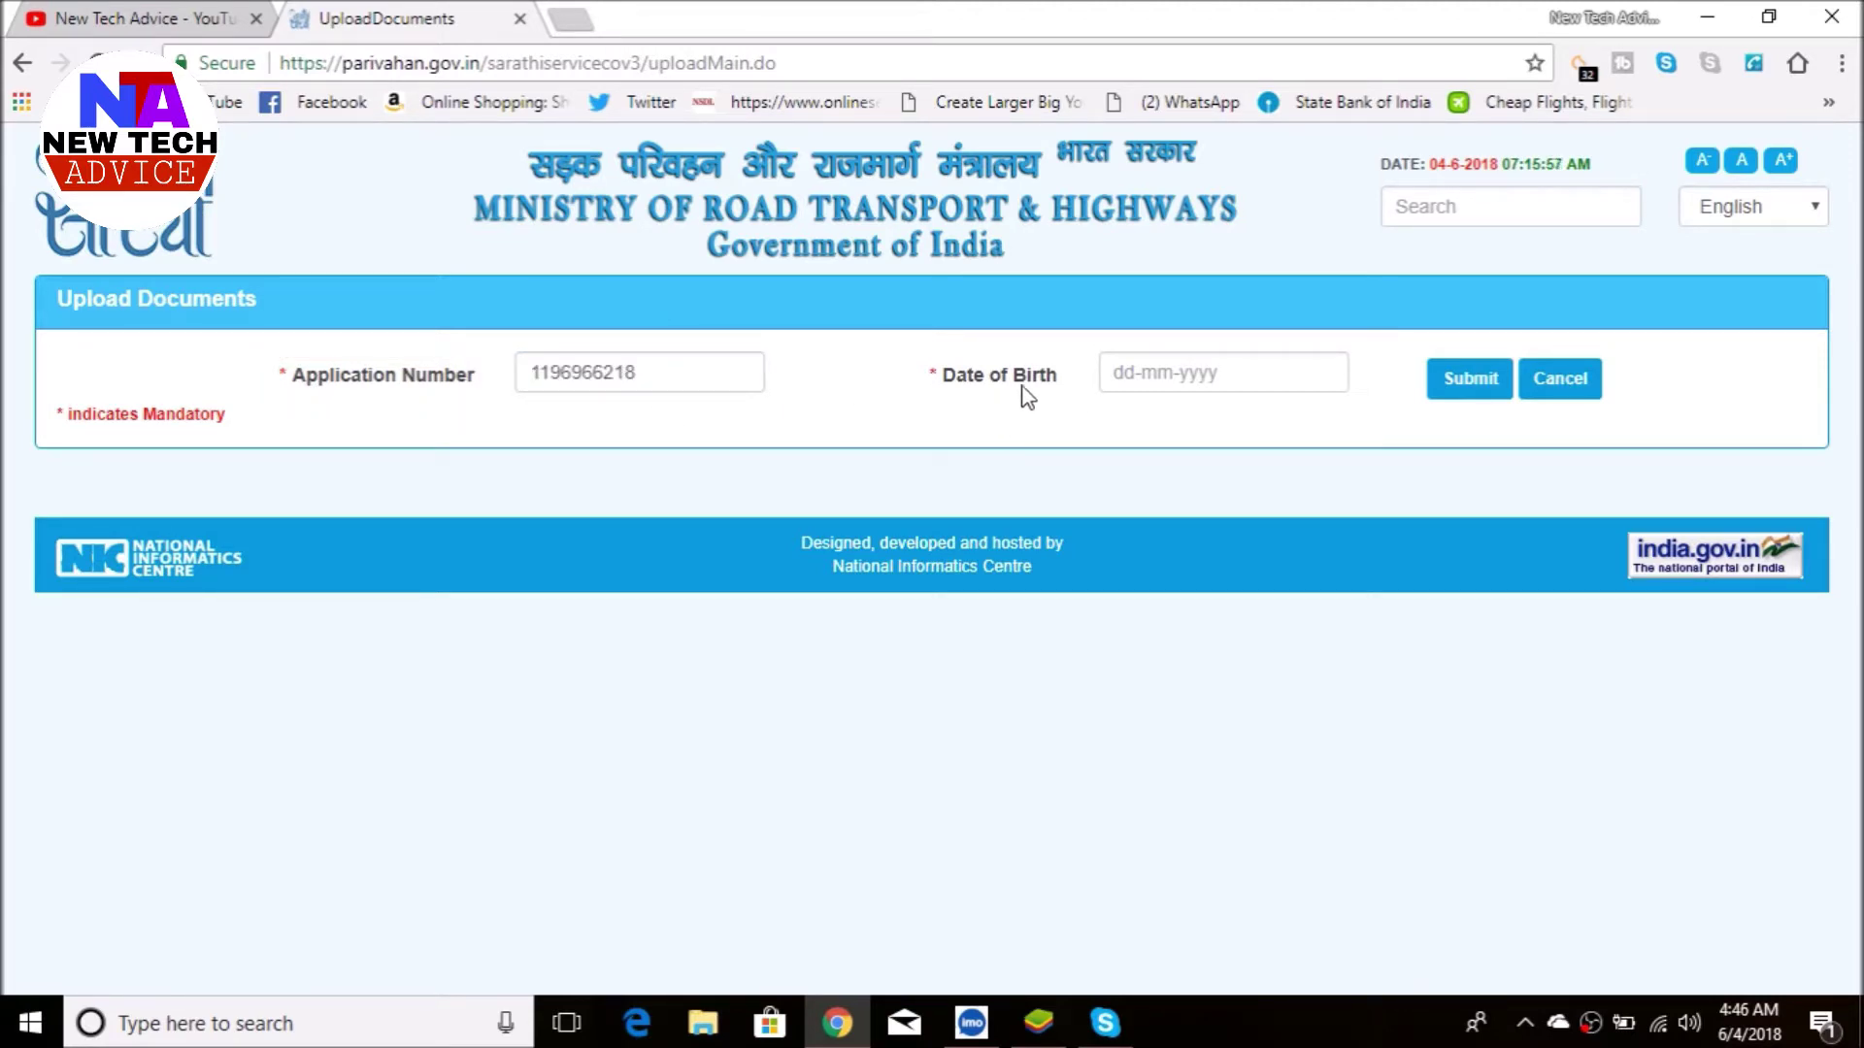
pyautogui.click(1194, 373)
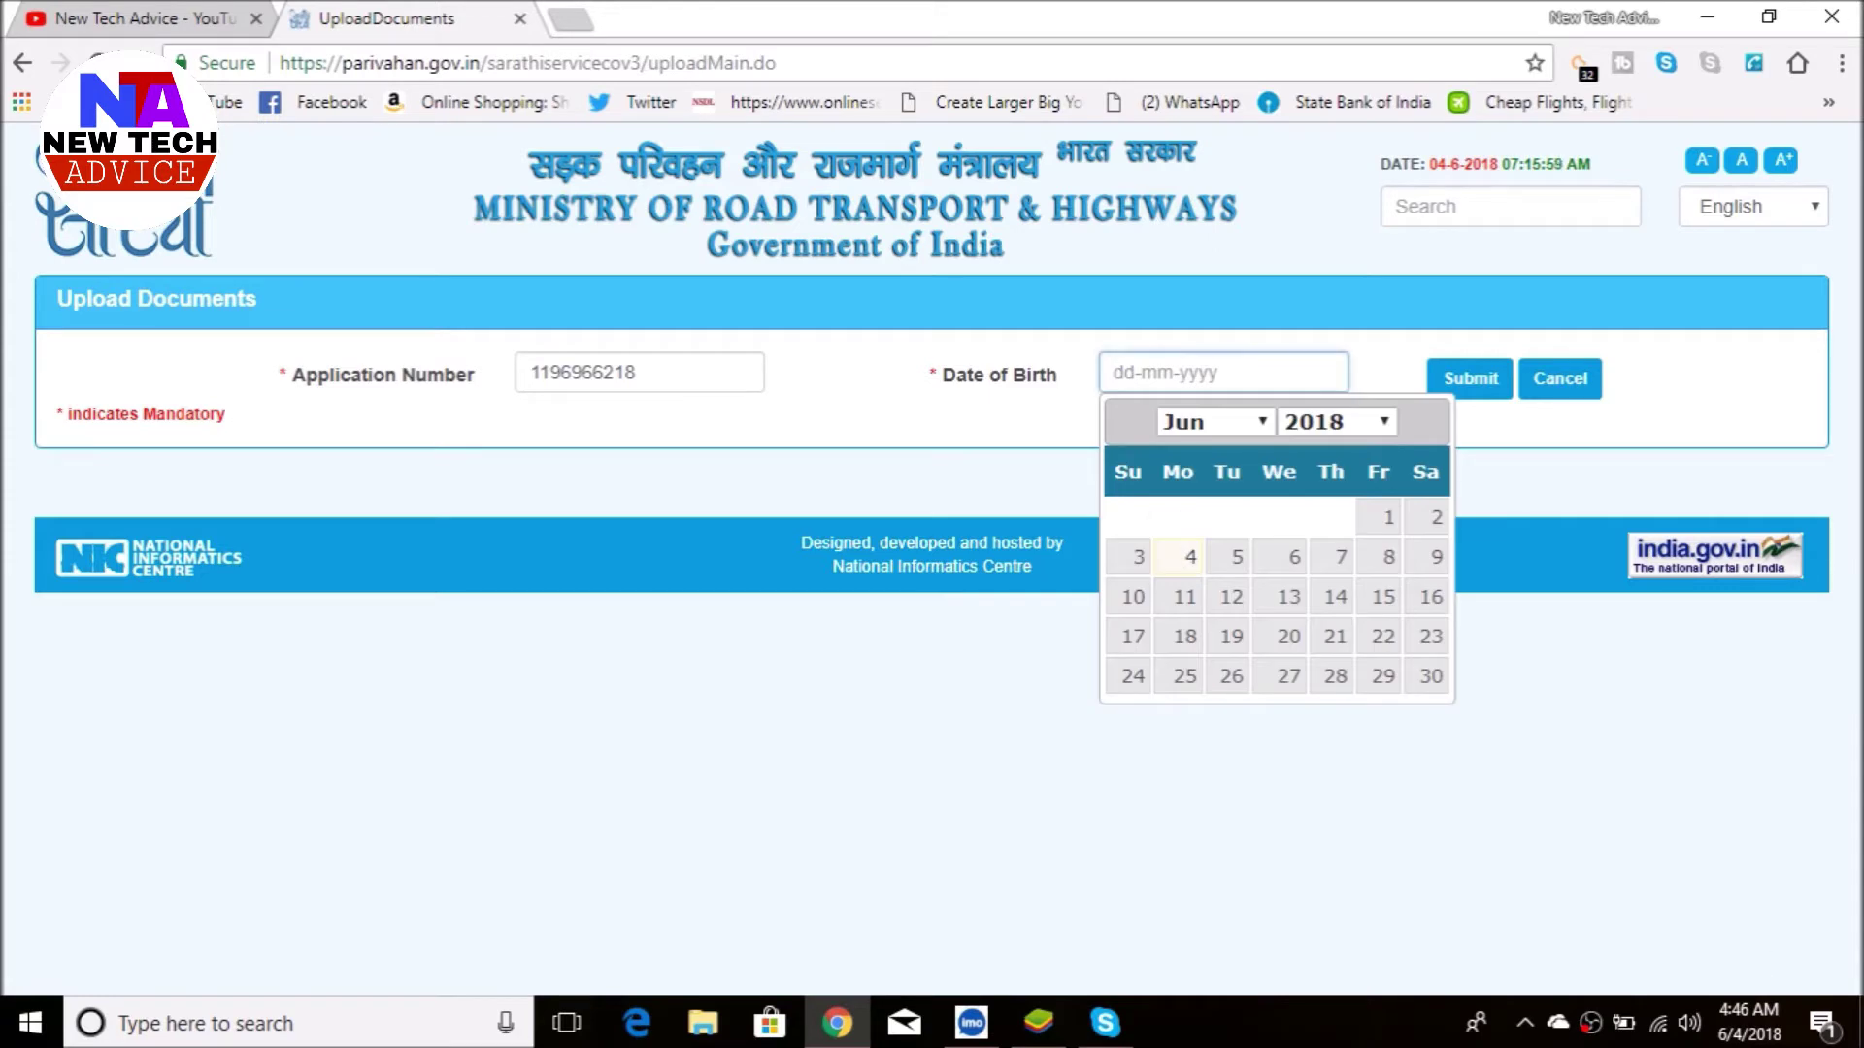
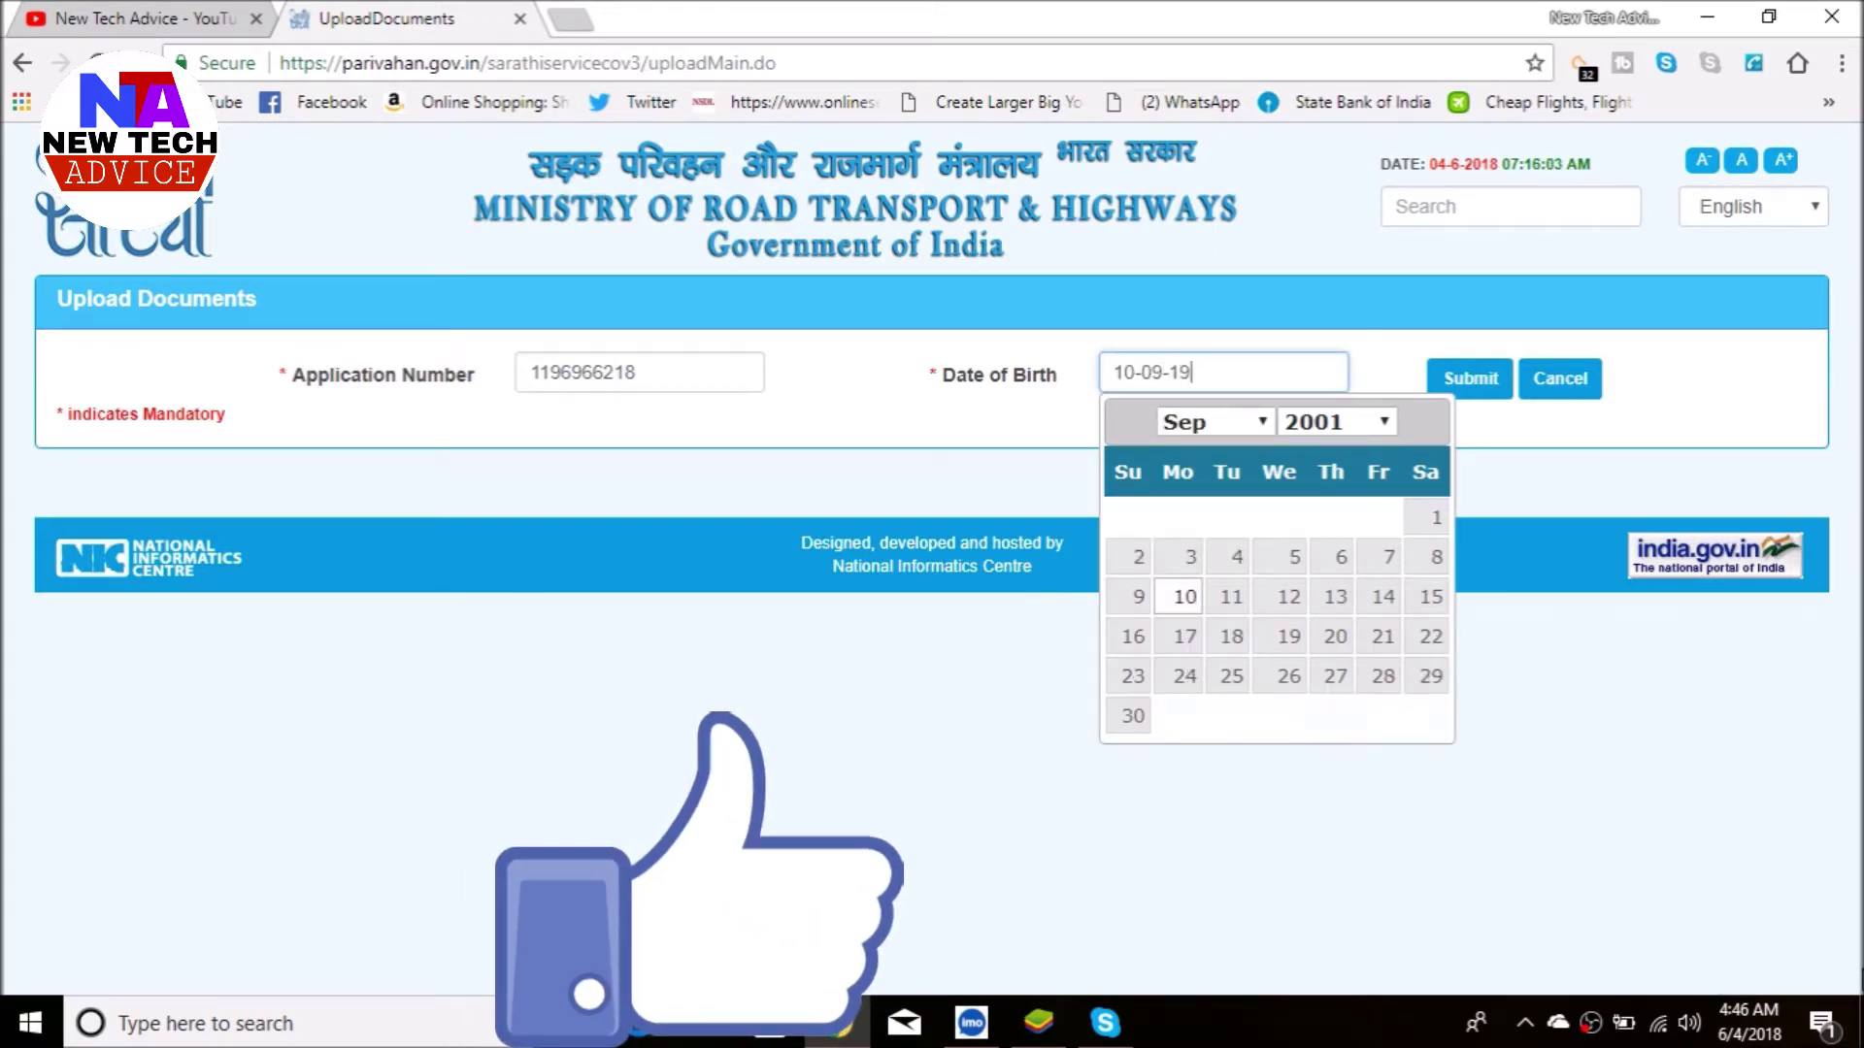
pyautogui.click(1418, 439)
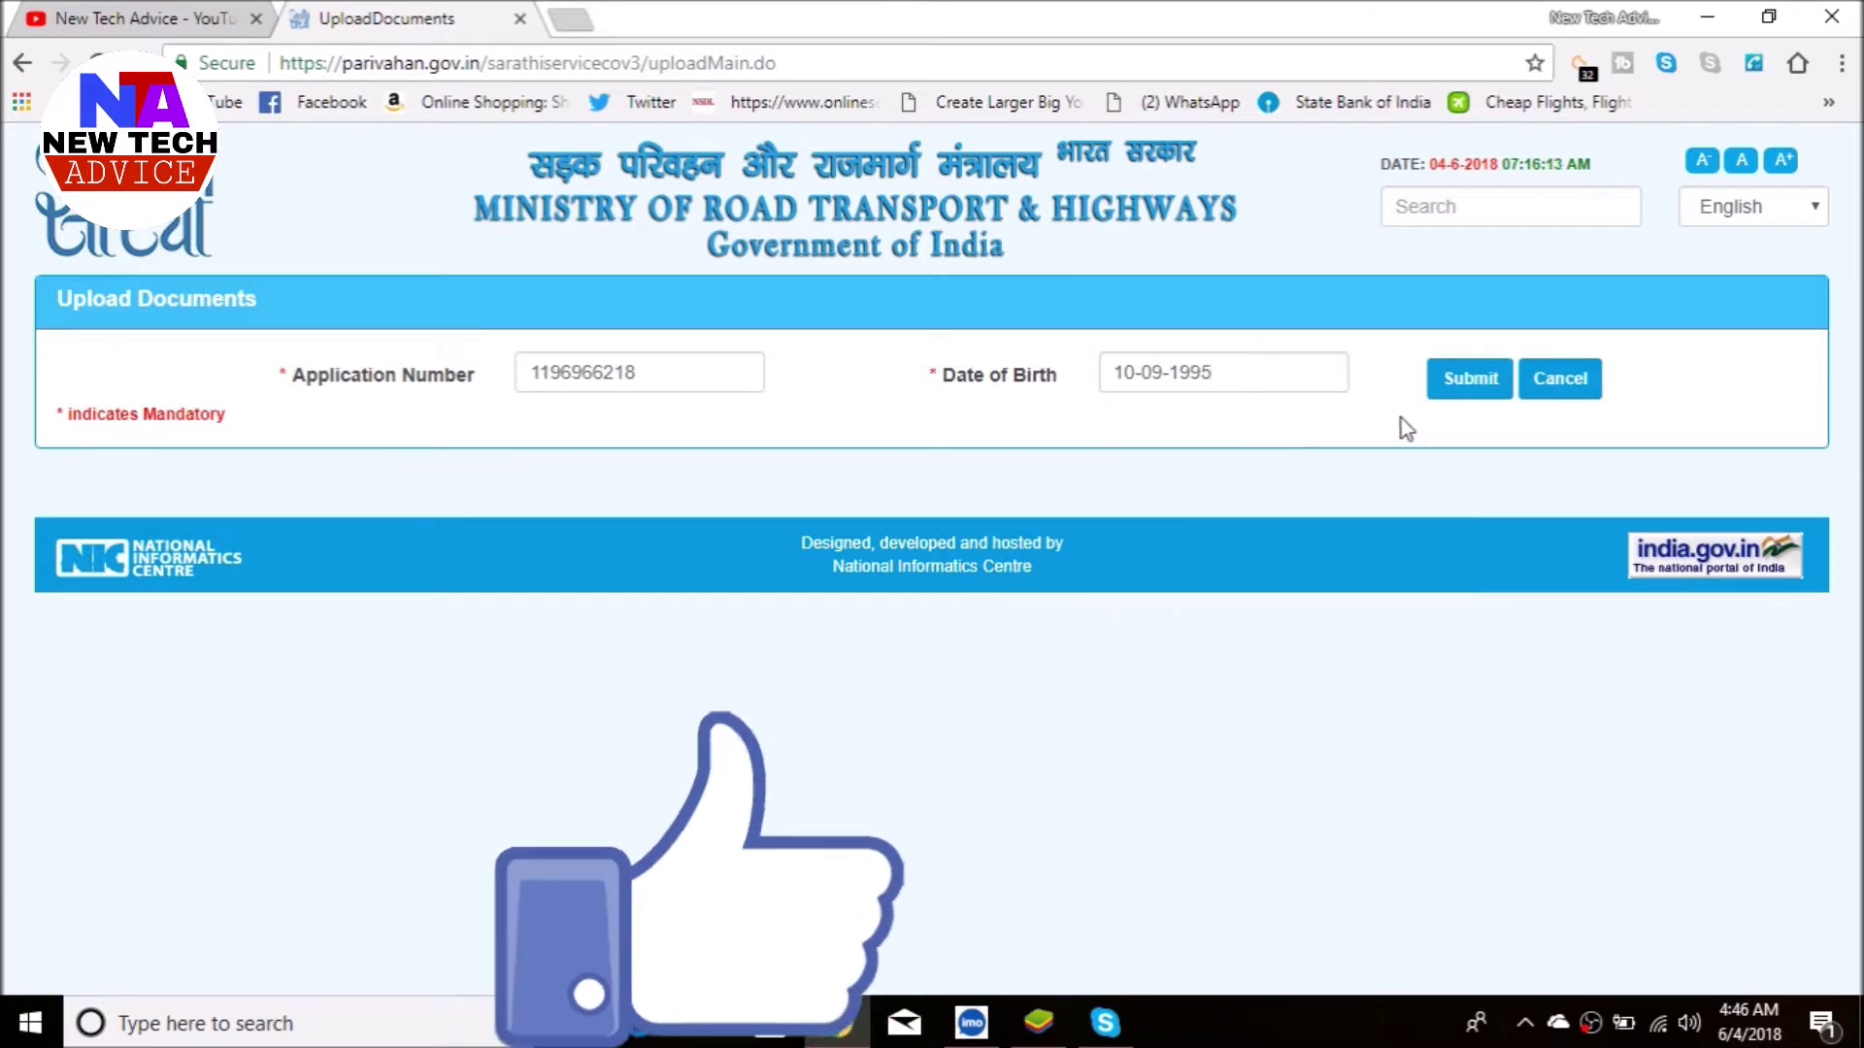
pyautogui.click(1471, 380)
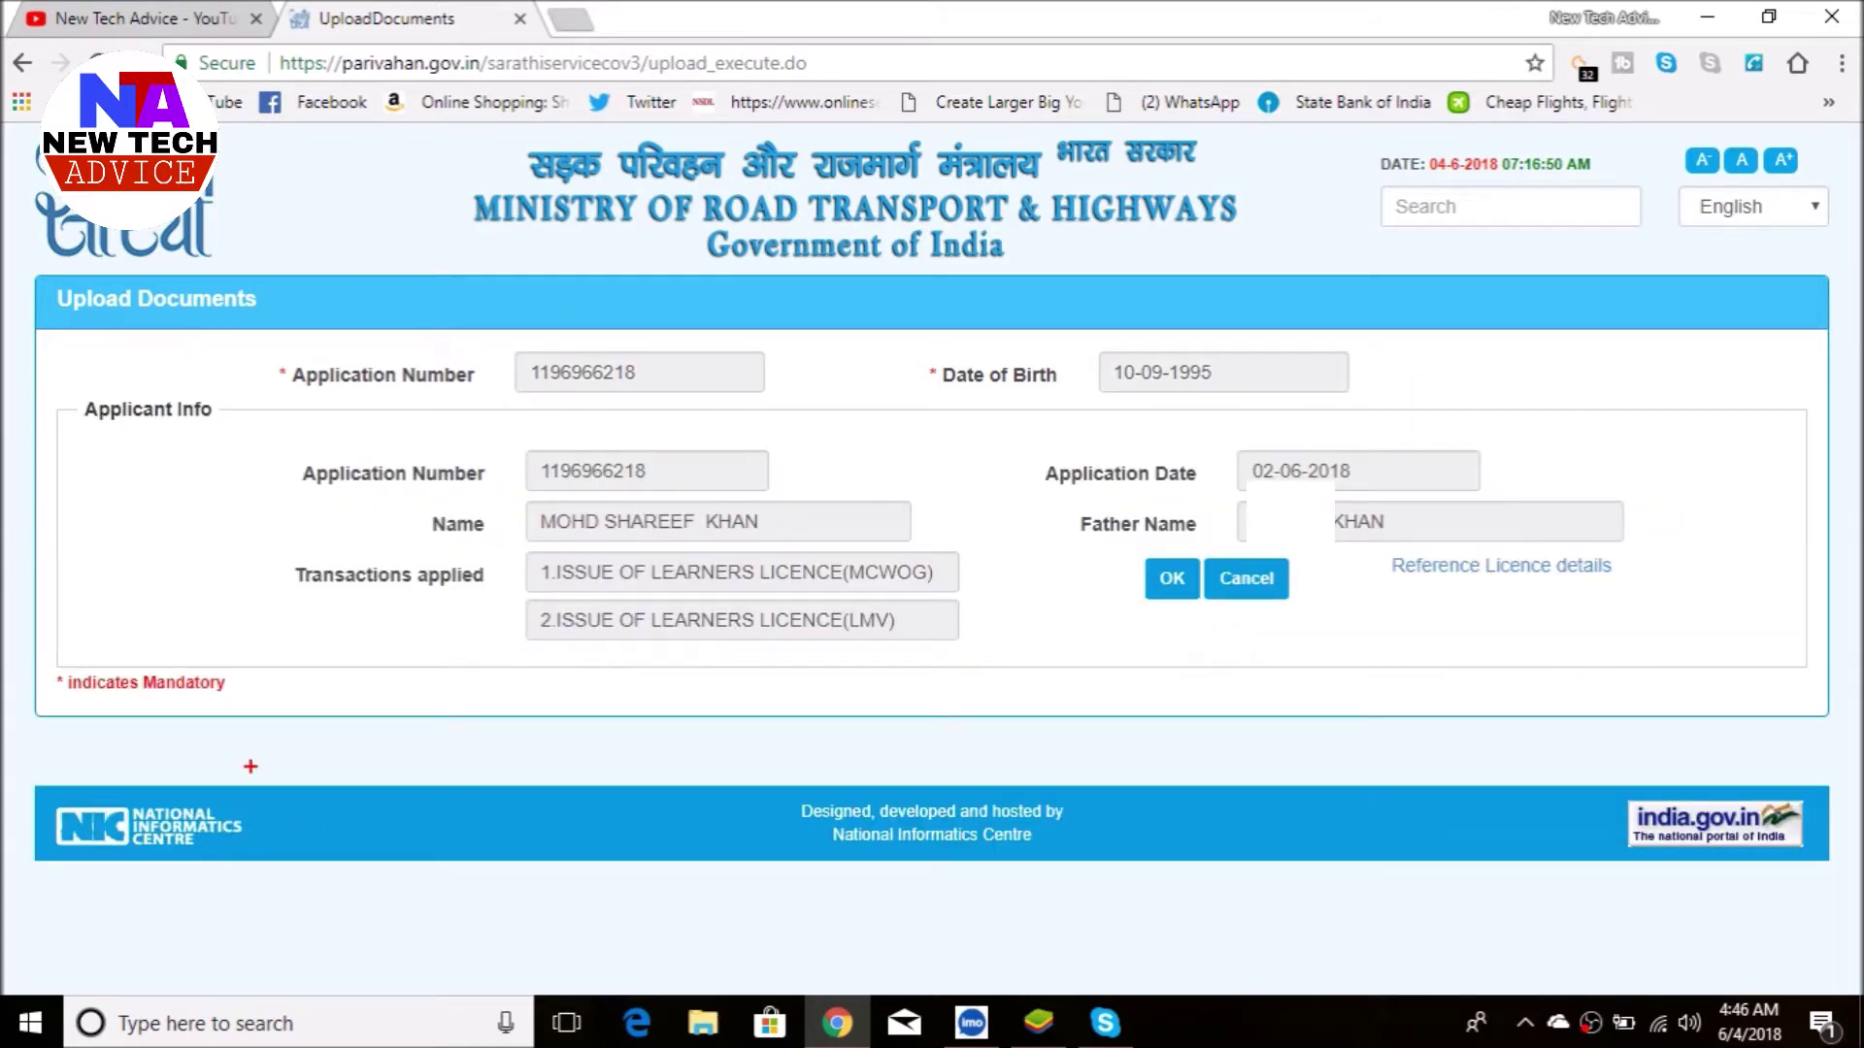
# - Accept the Applicant Info block and scroll down to the Required Documents section
pyautogui.moveTo(50, 326)
pyautogui.mouseDown()
pyautogui.moveTo(91, 417)
pyautogui.moveTo(1291, 666)
pyautogui.moveTo(1508, 665)
pyautogui.moveTo(1585, 699)
pyautogui.moveTo(1834, 717)
pyautogui.mouseUp()
pyautogui.press('Escape')
pyautogui.click(1171, 580)
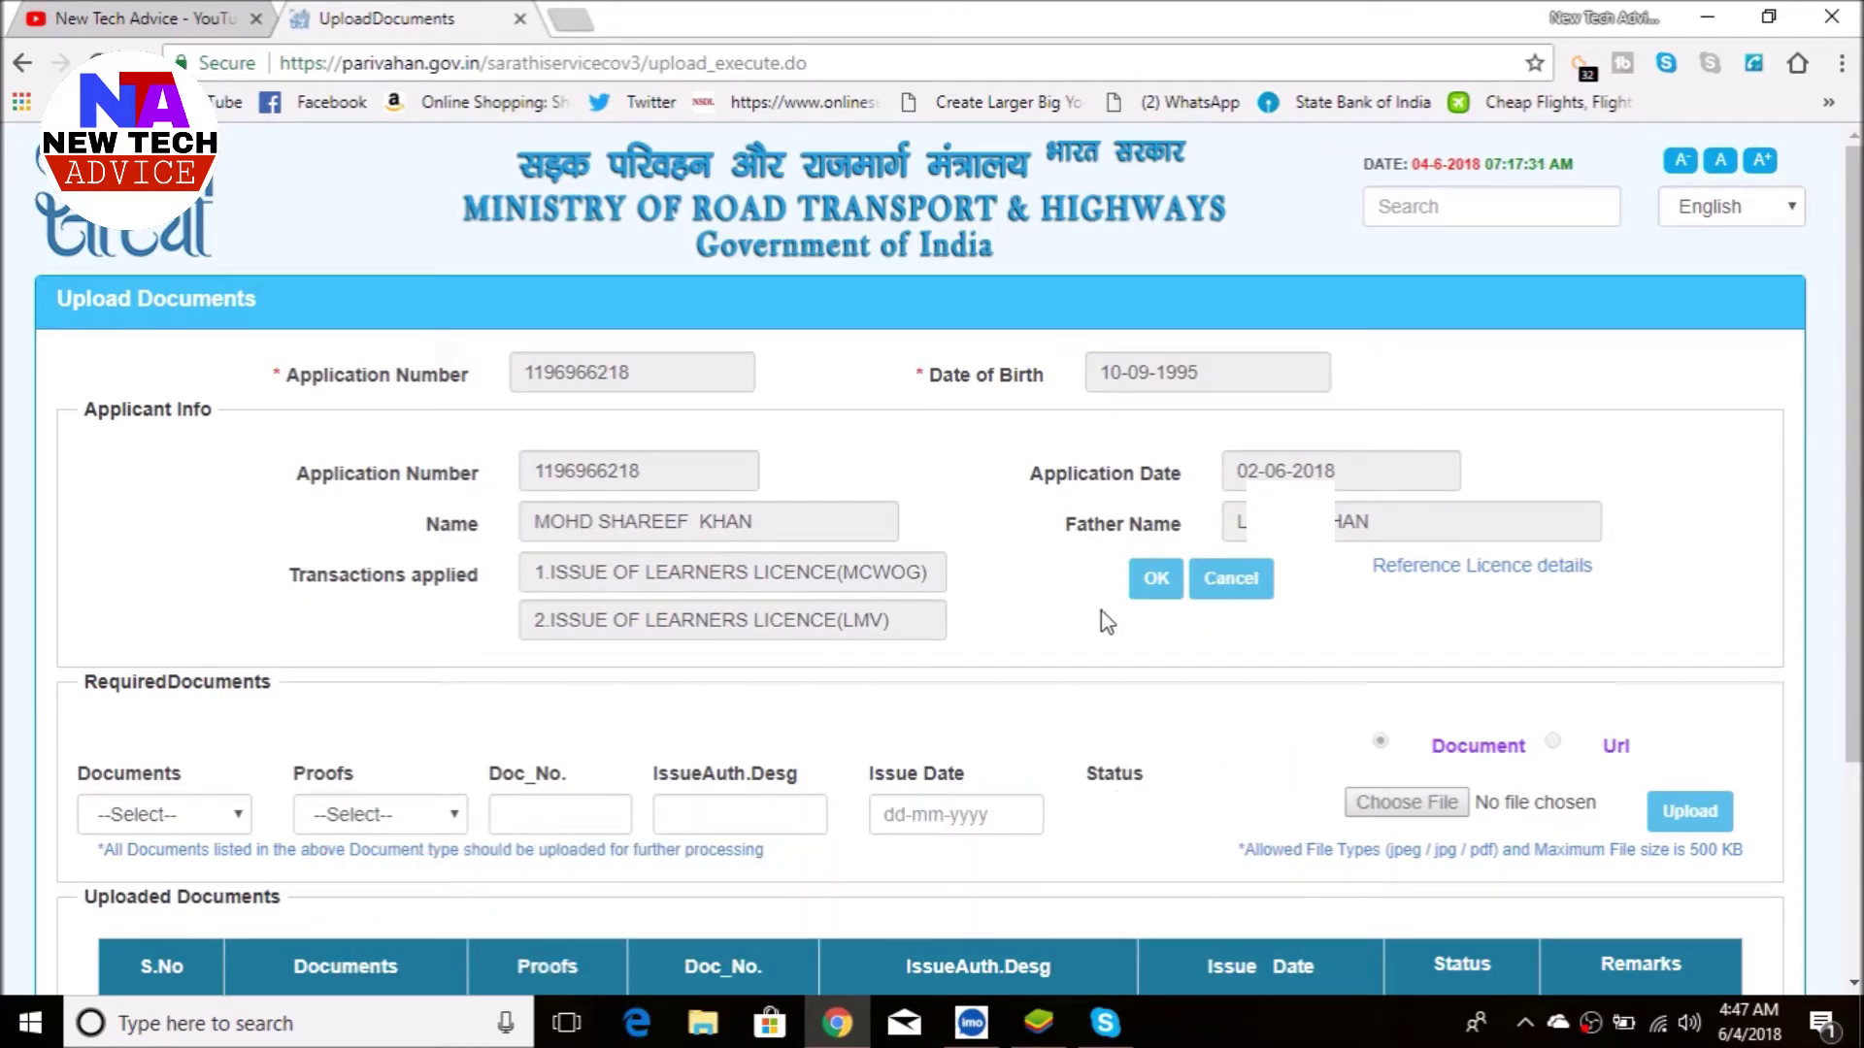
pyautogui.scroll(-3, 745, 644)
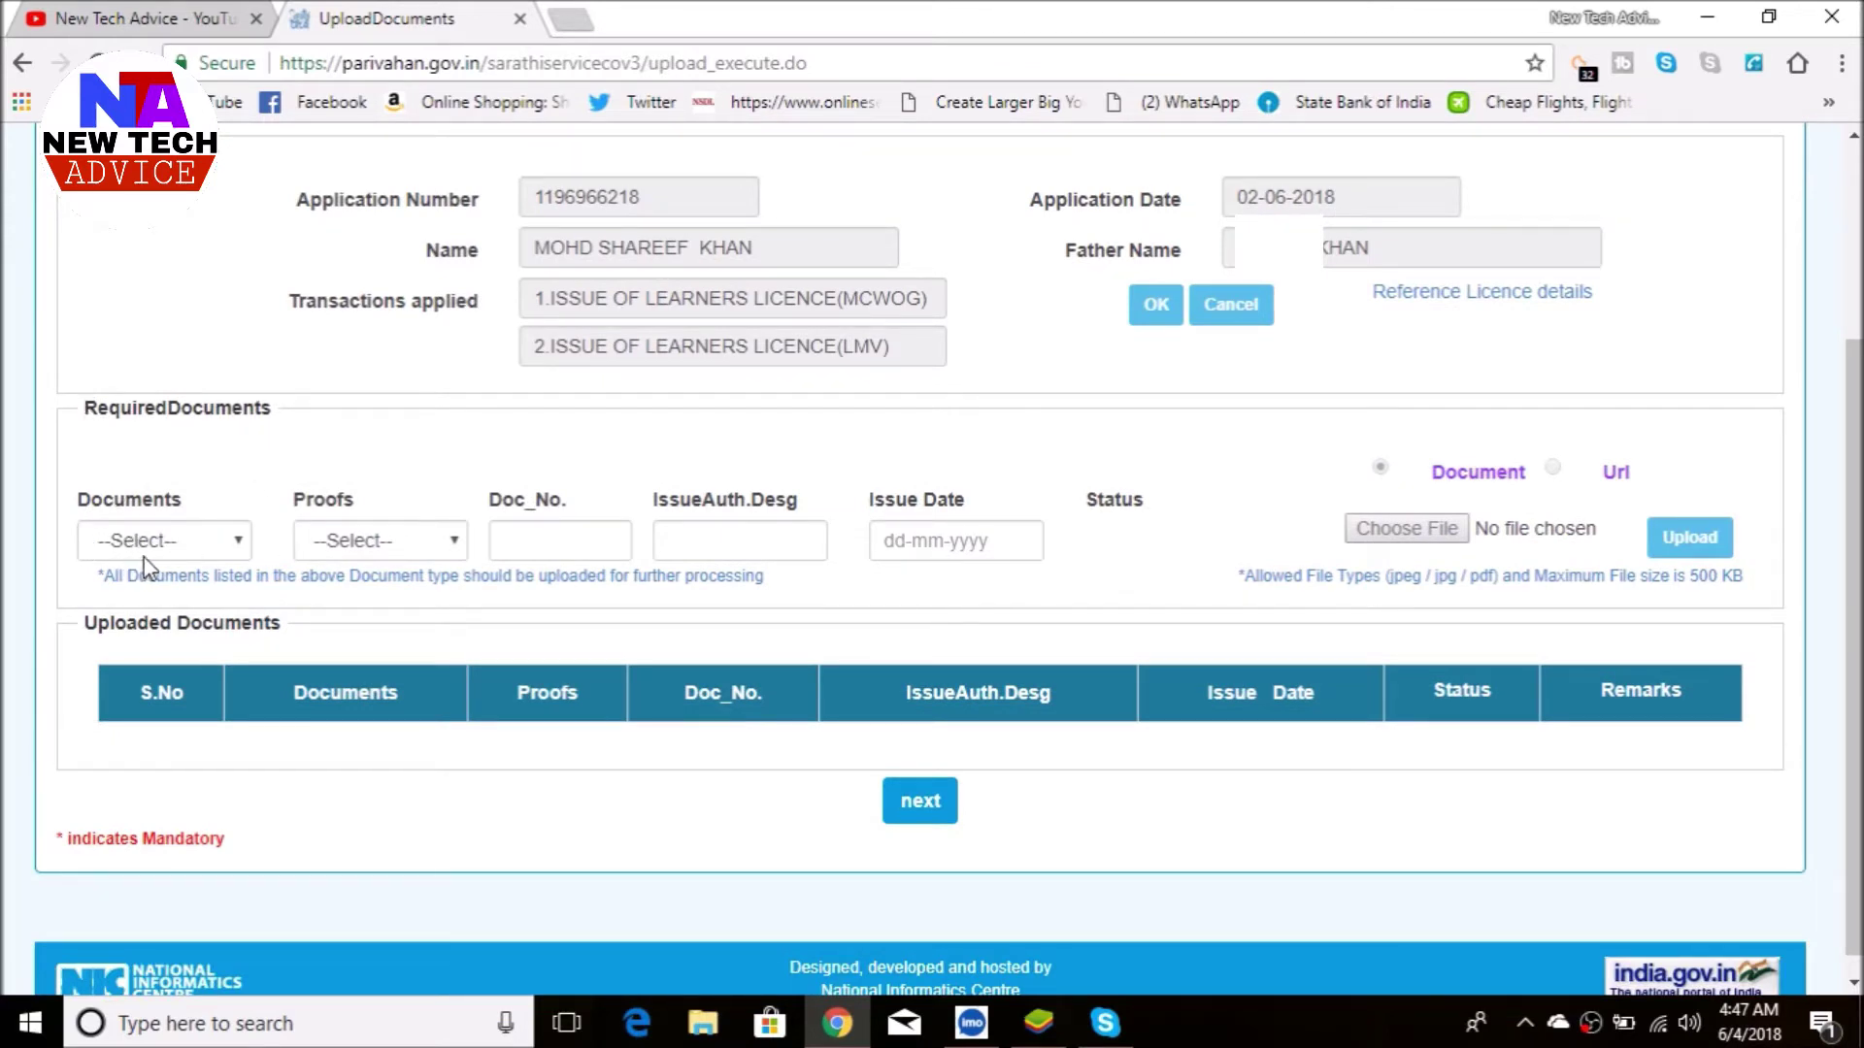
# - Choose Age Proof as the document type and SSLC Certificate as its proof
pyautogui.click(191, 548)
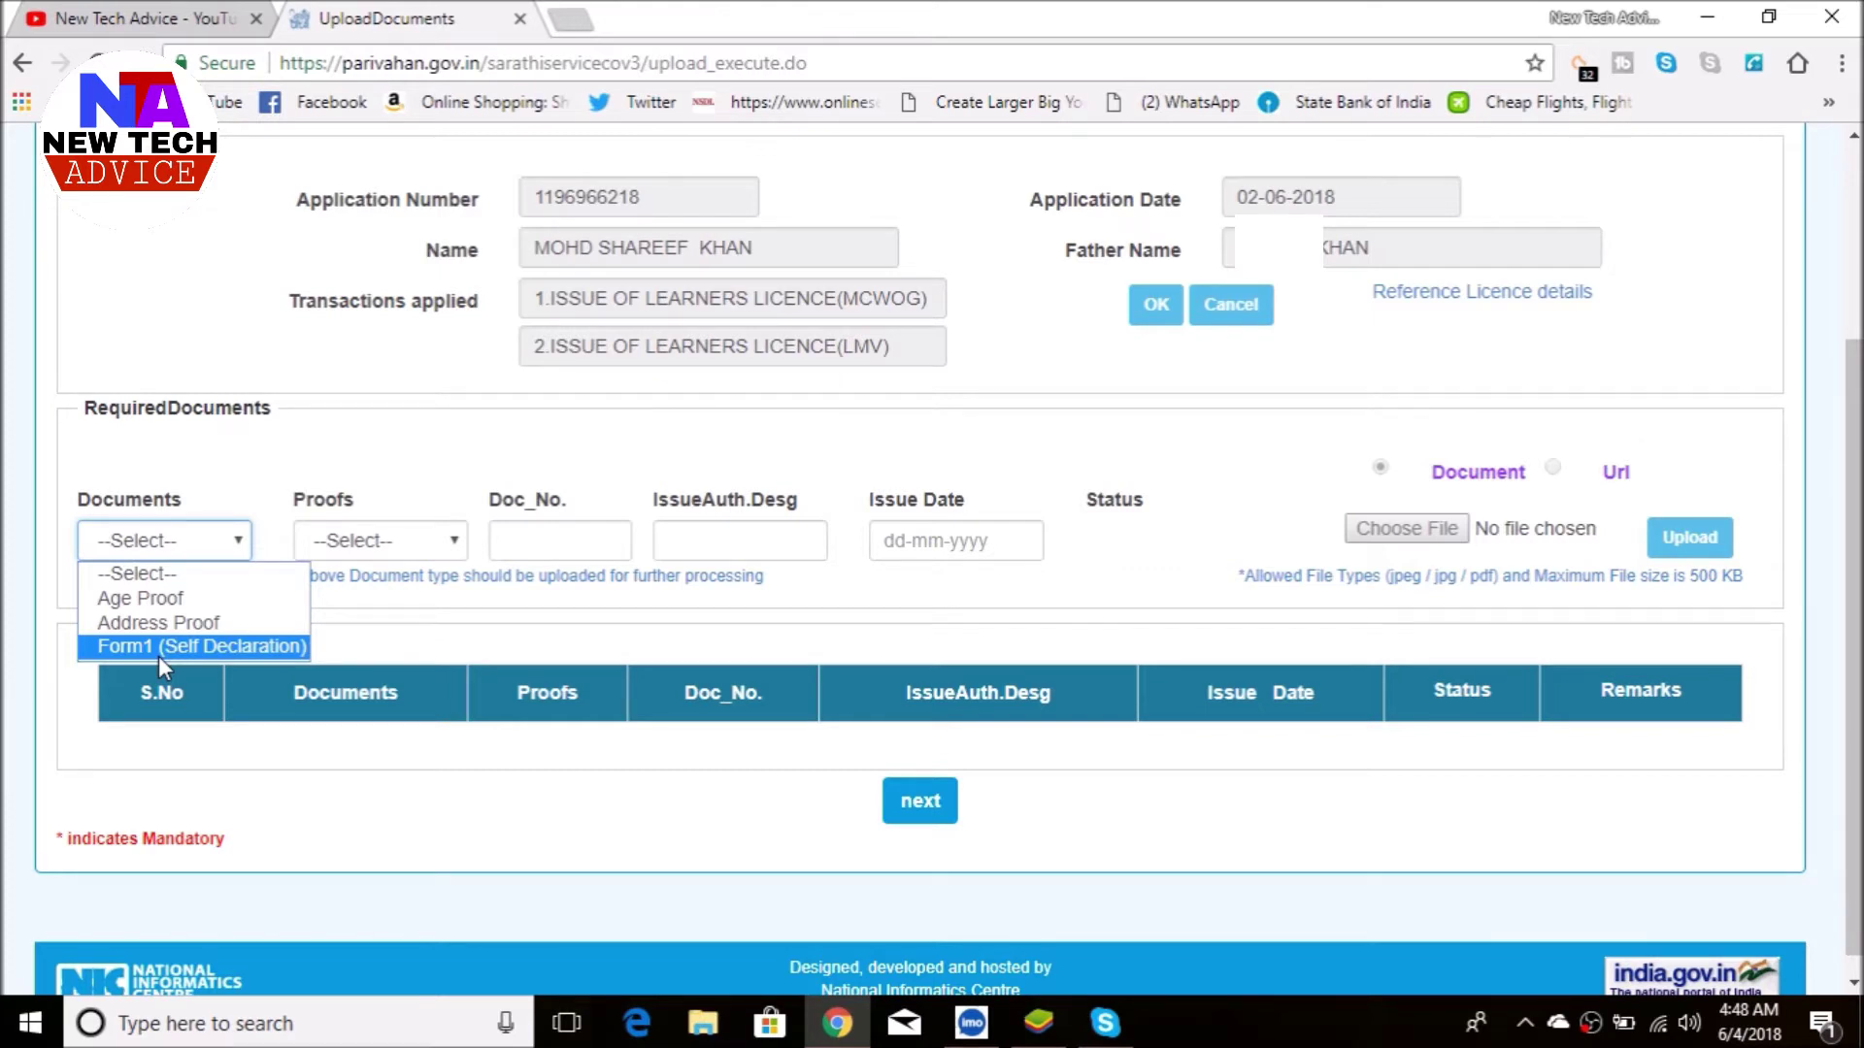
pyautogui.click(152, 606)
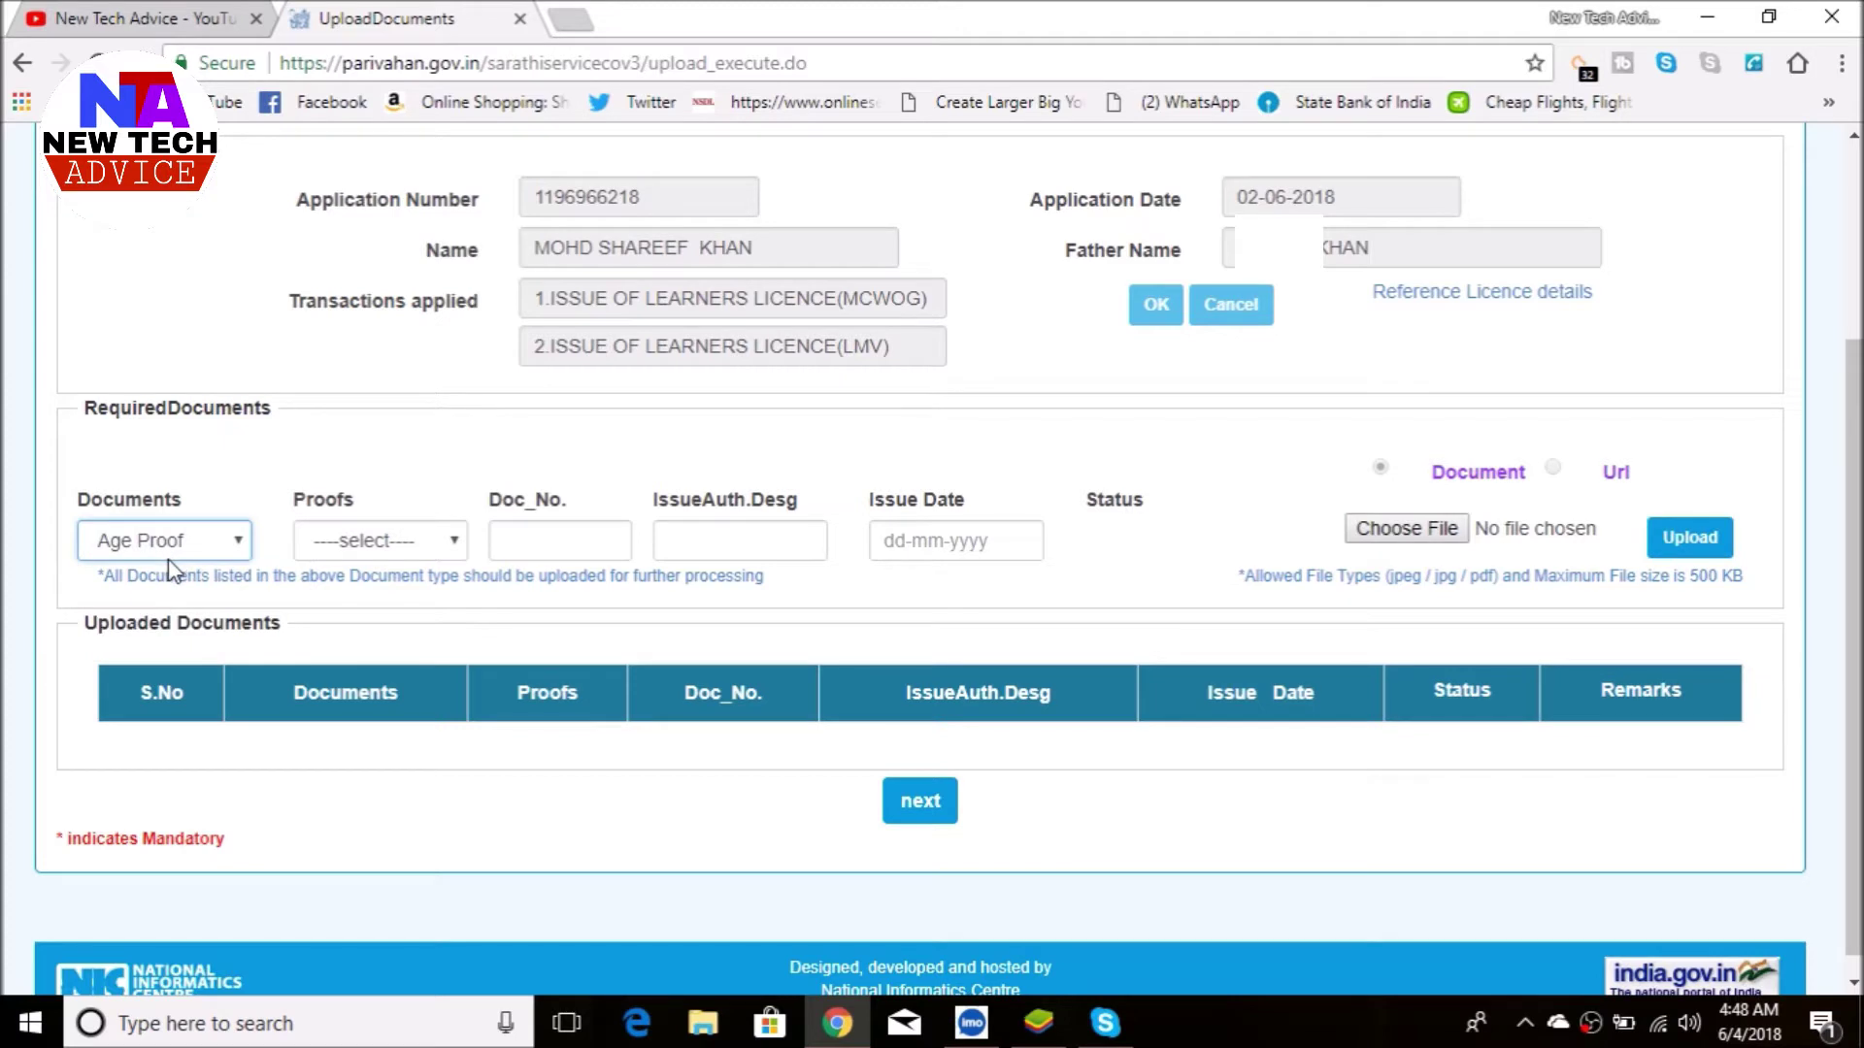
pyautogui.click(366, 543)
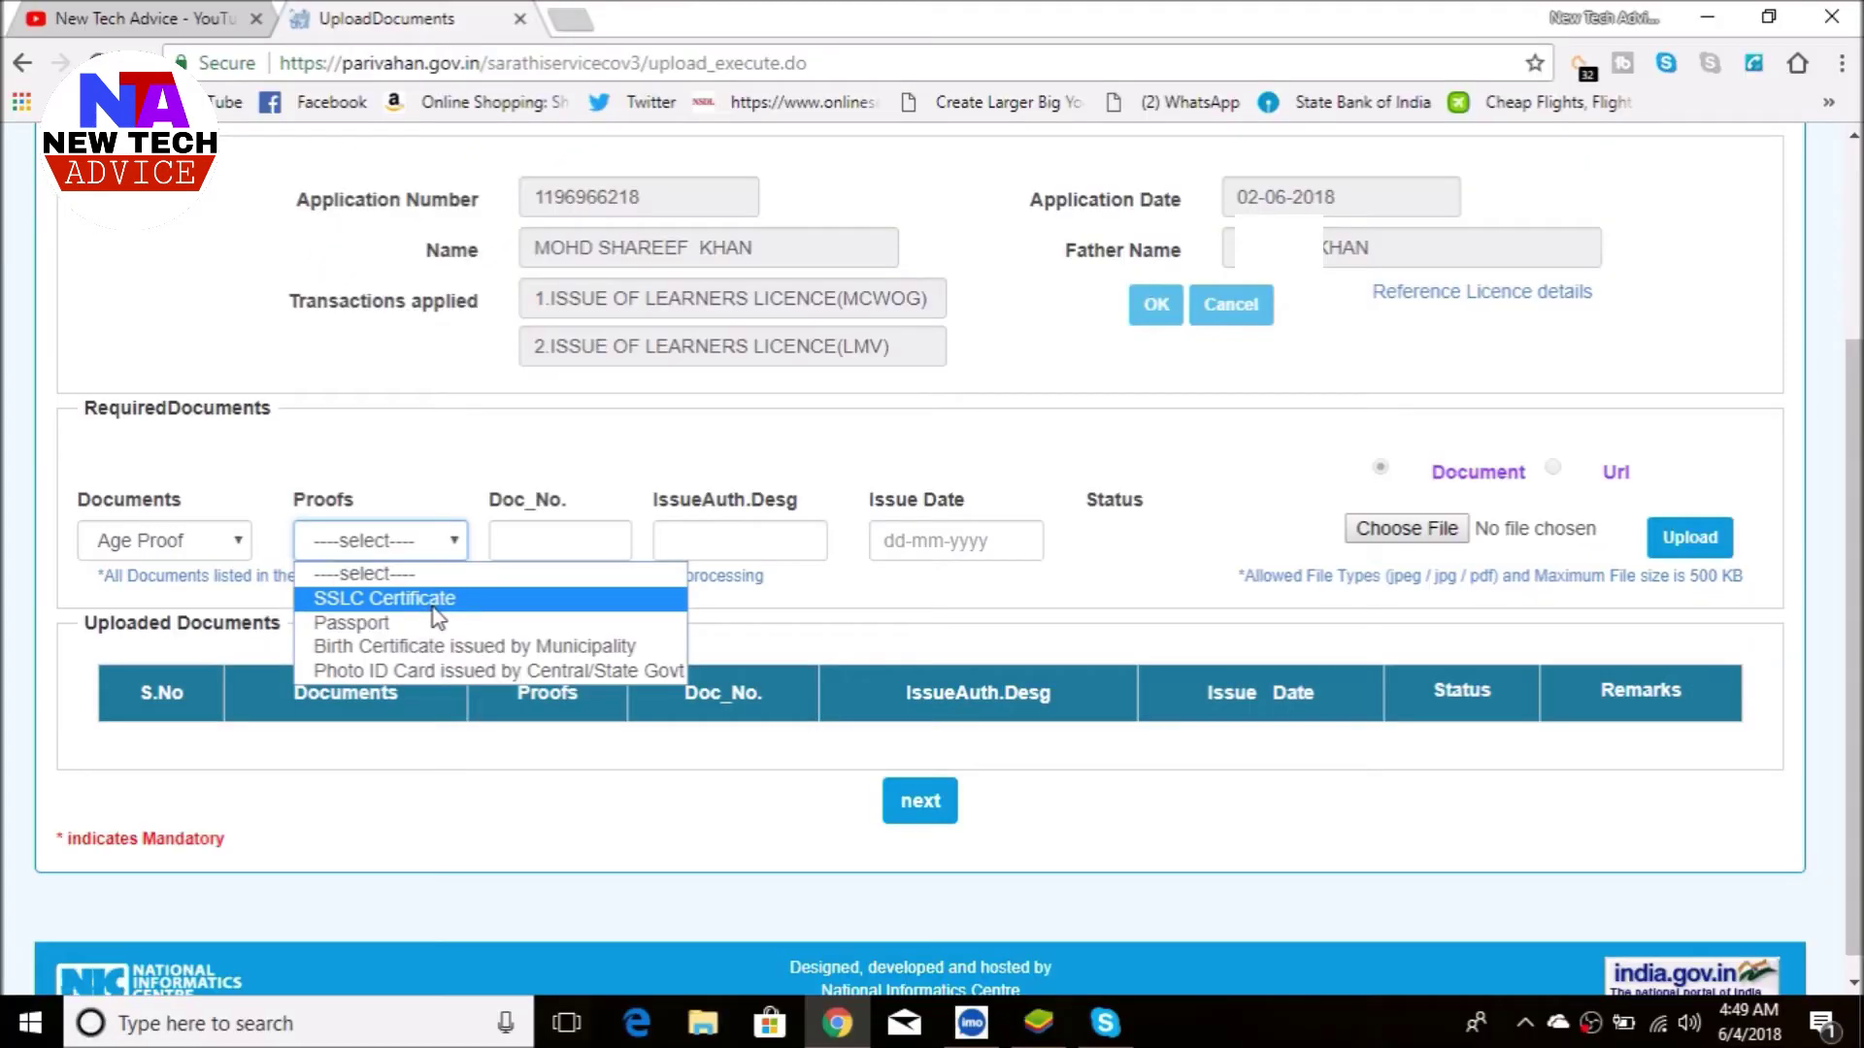
pyautogui.click(508, 592)
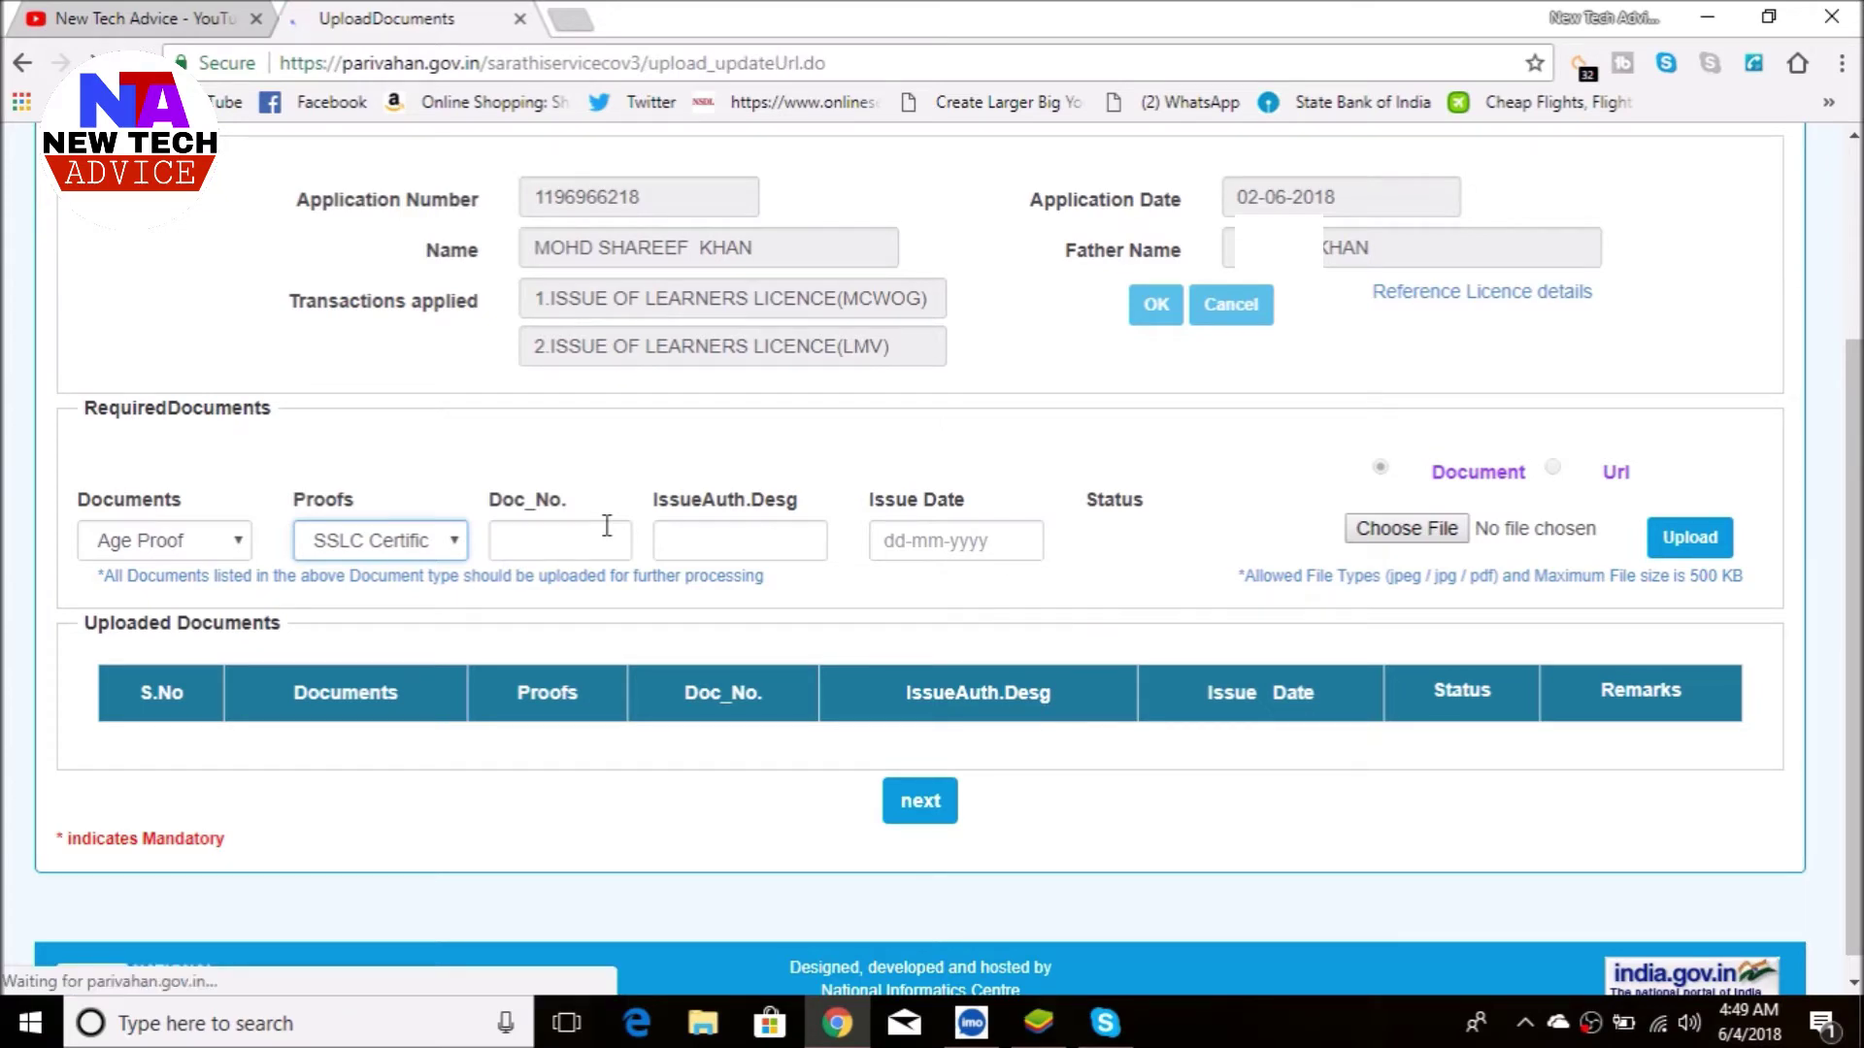
# - Enter the certificate number, issuing authority UP BORD and issue date 10-08-2010
pyautogui.click(553, 674)
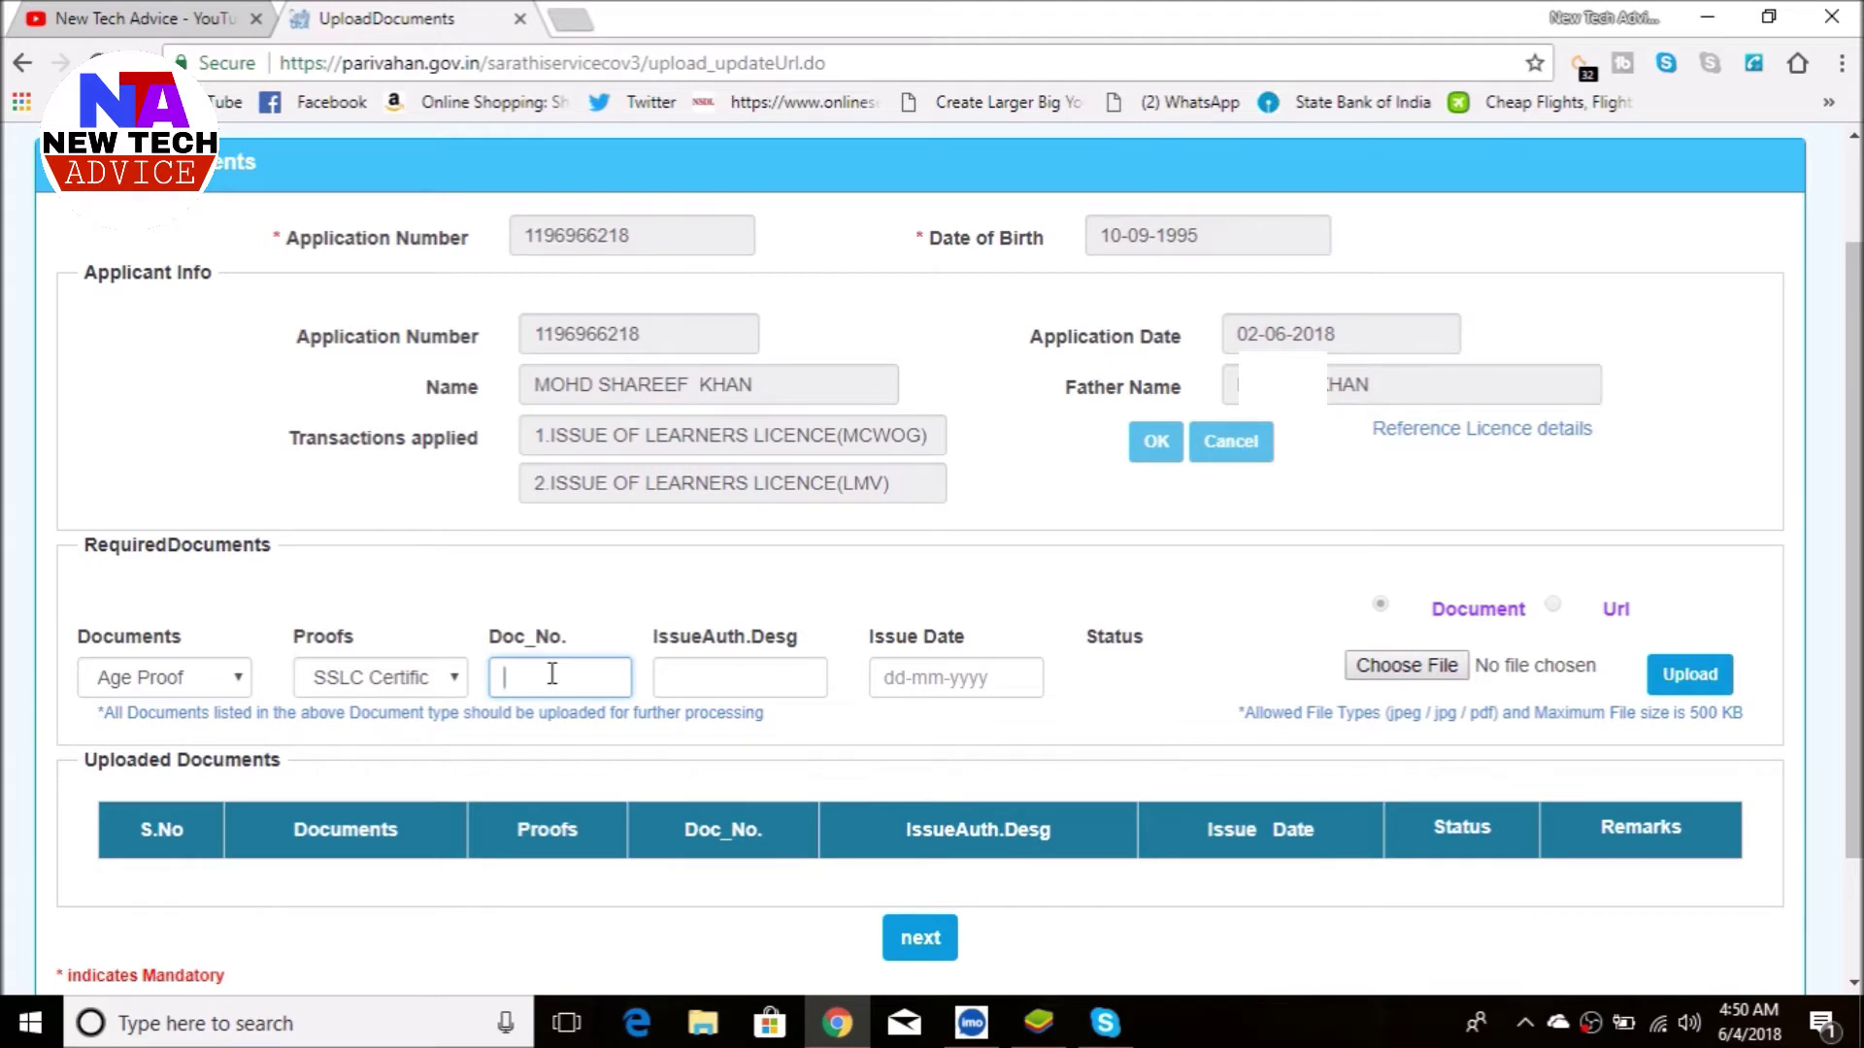
pyautogui.click(698, 687)
pyautogui.write('UP BORd')
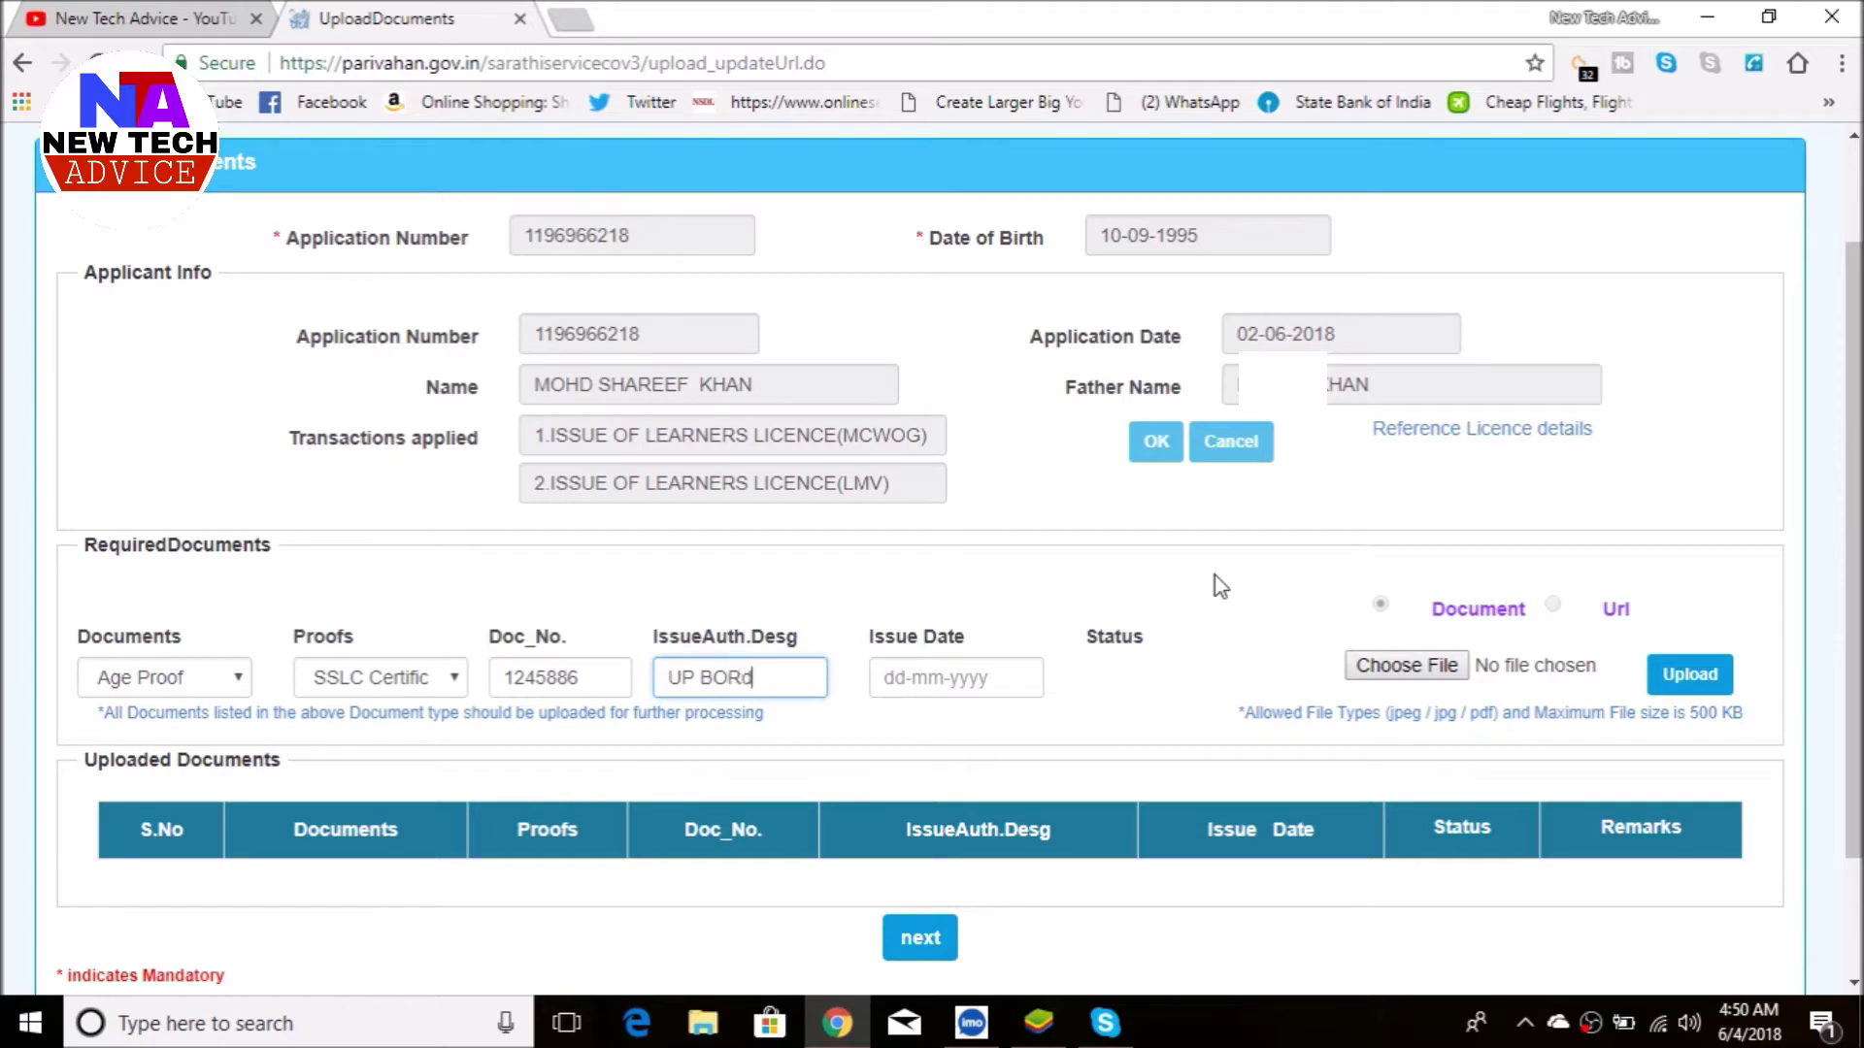
pyautogui.press('BackSpace')
pyautogui.write('D')
pyautogui.click(922, 678)
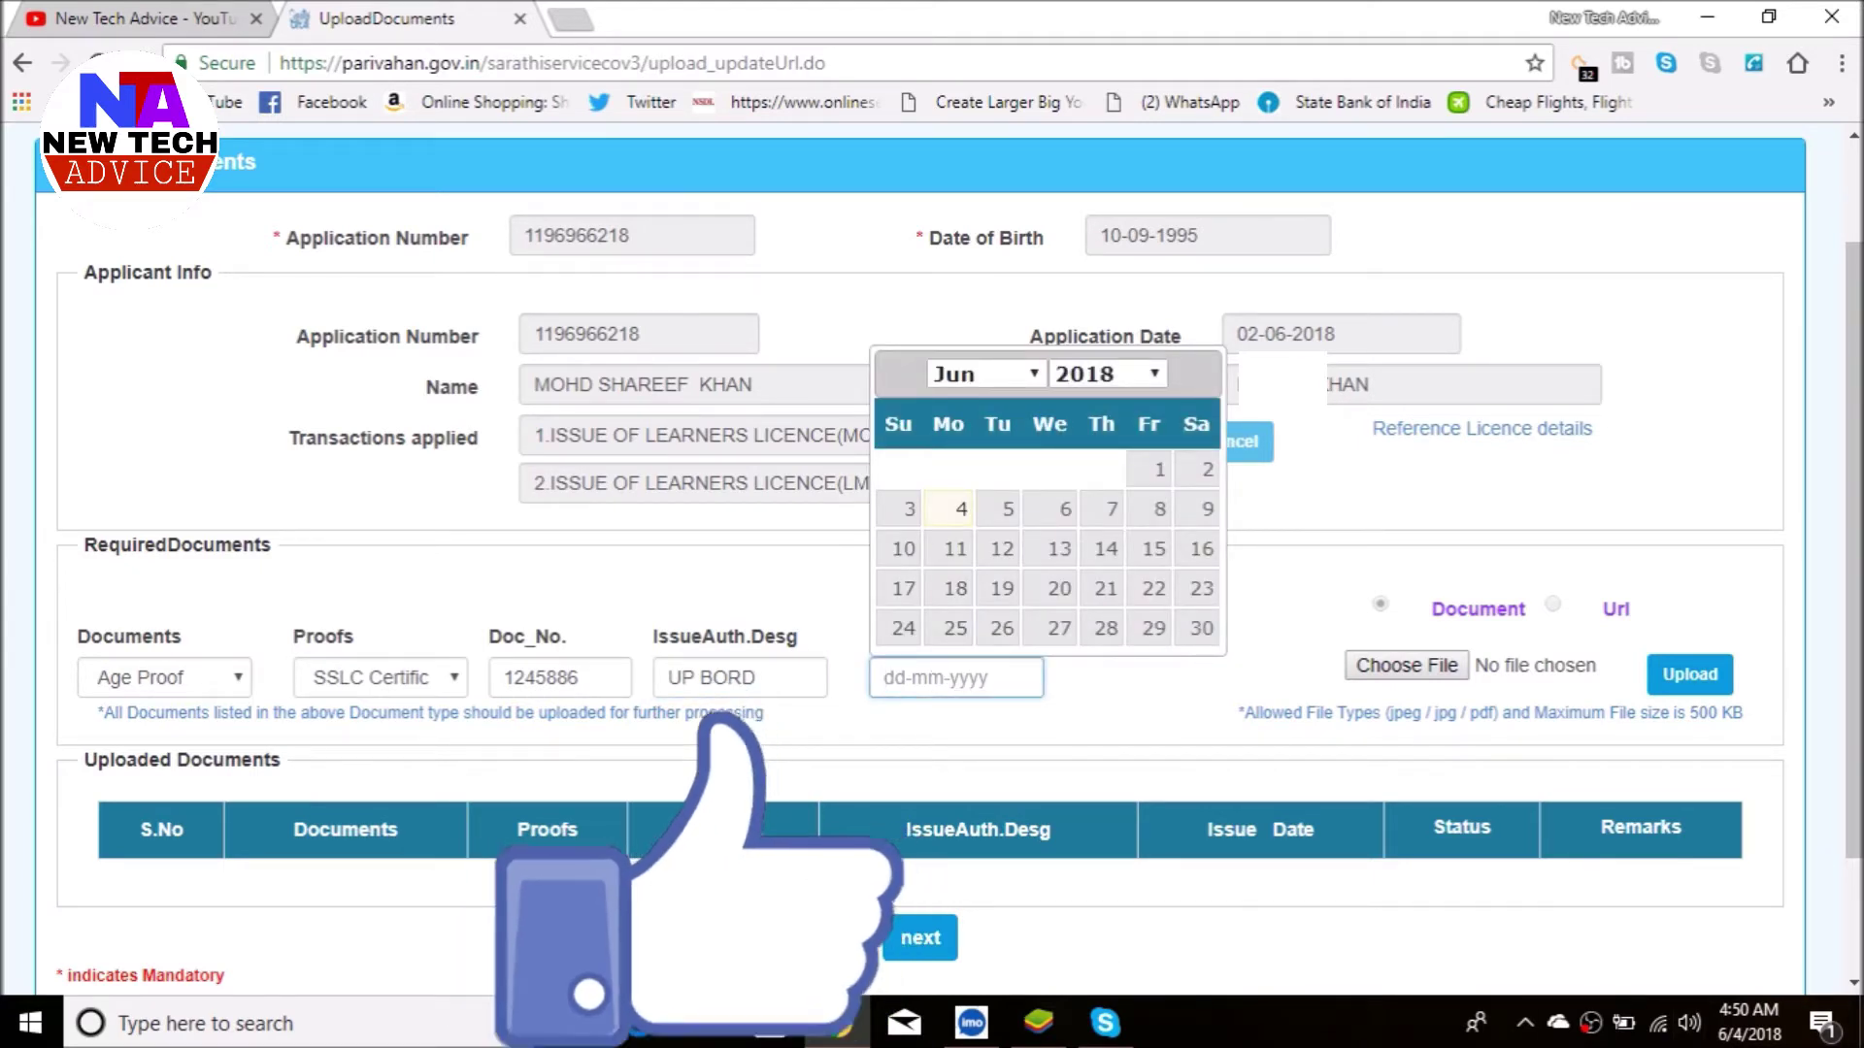
pyautogui.write('10-08-2010')
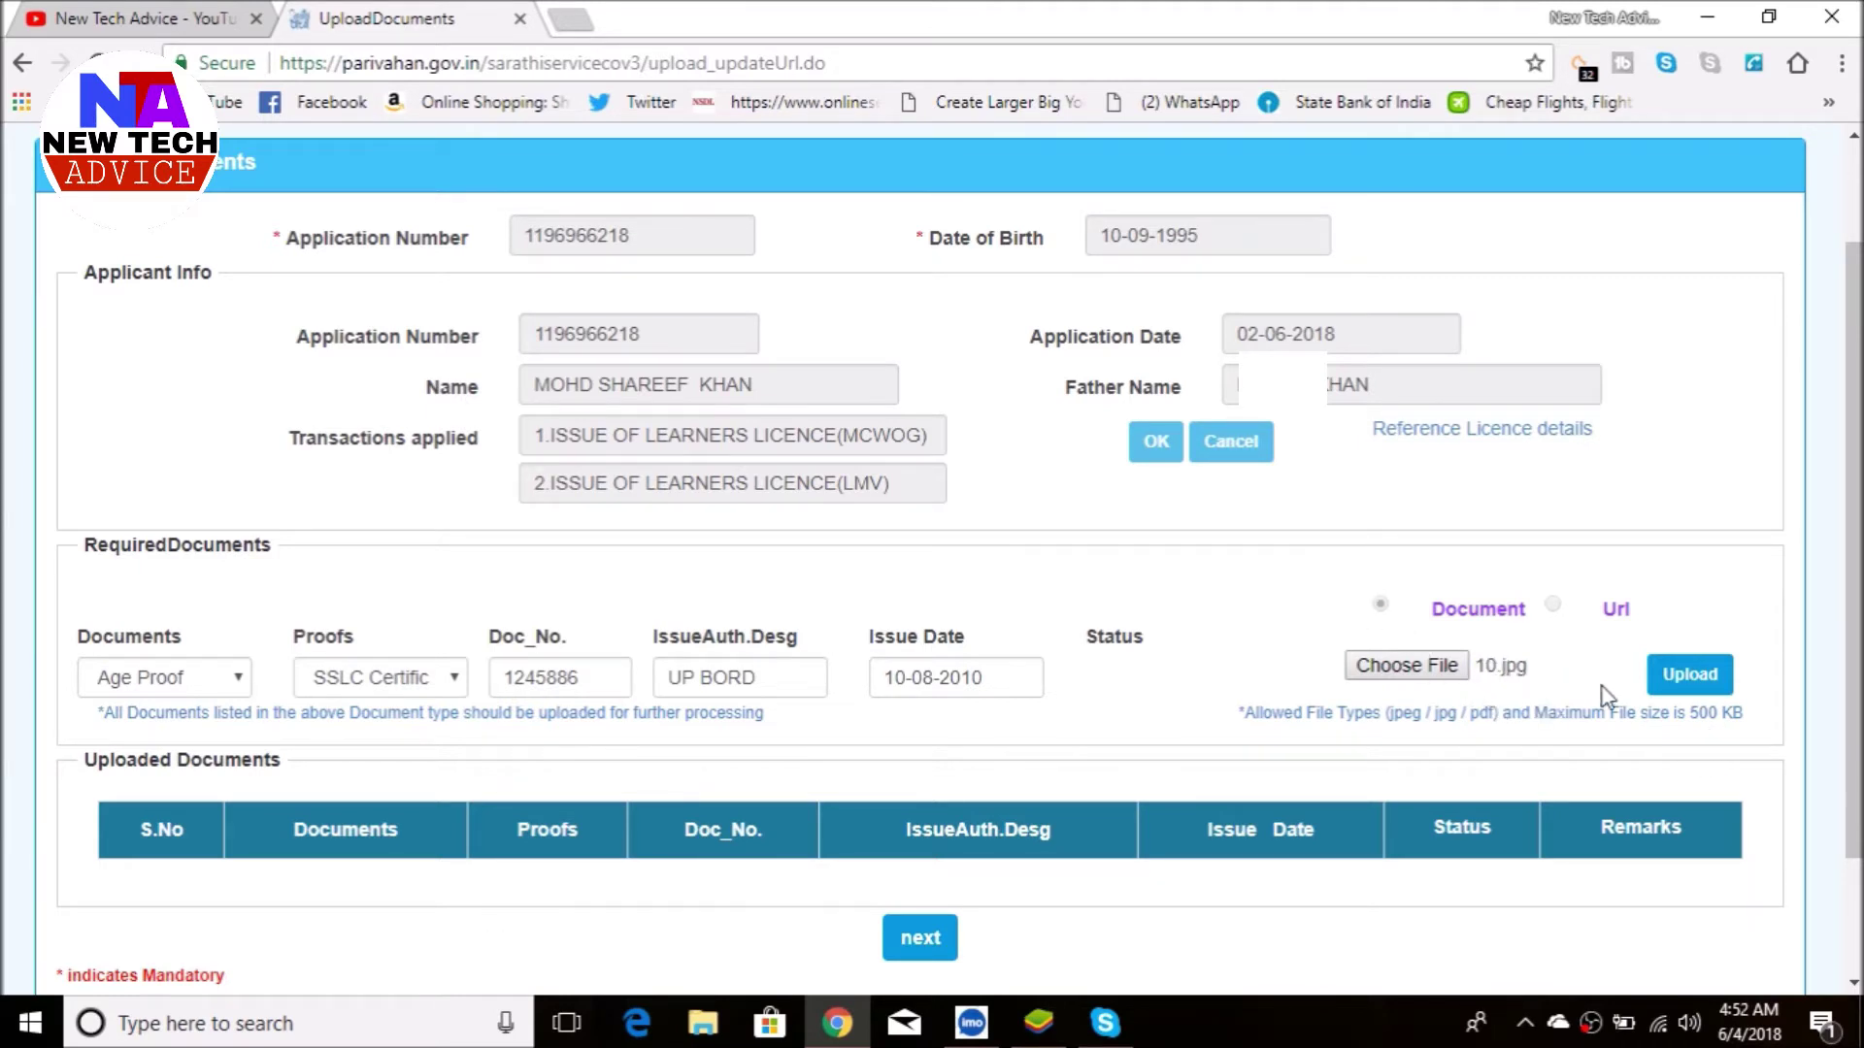
# - Upload the attached SSLC certificate image and confirm the Age Proof document
pyautogui.click(1686, 677)
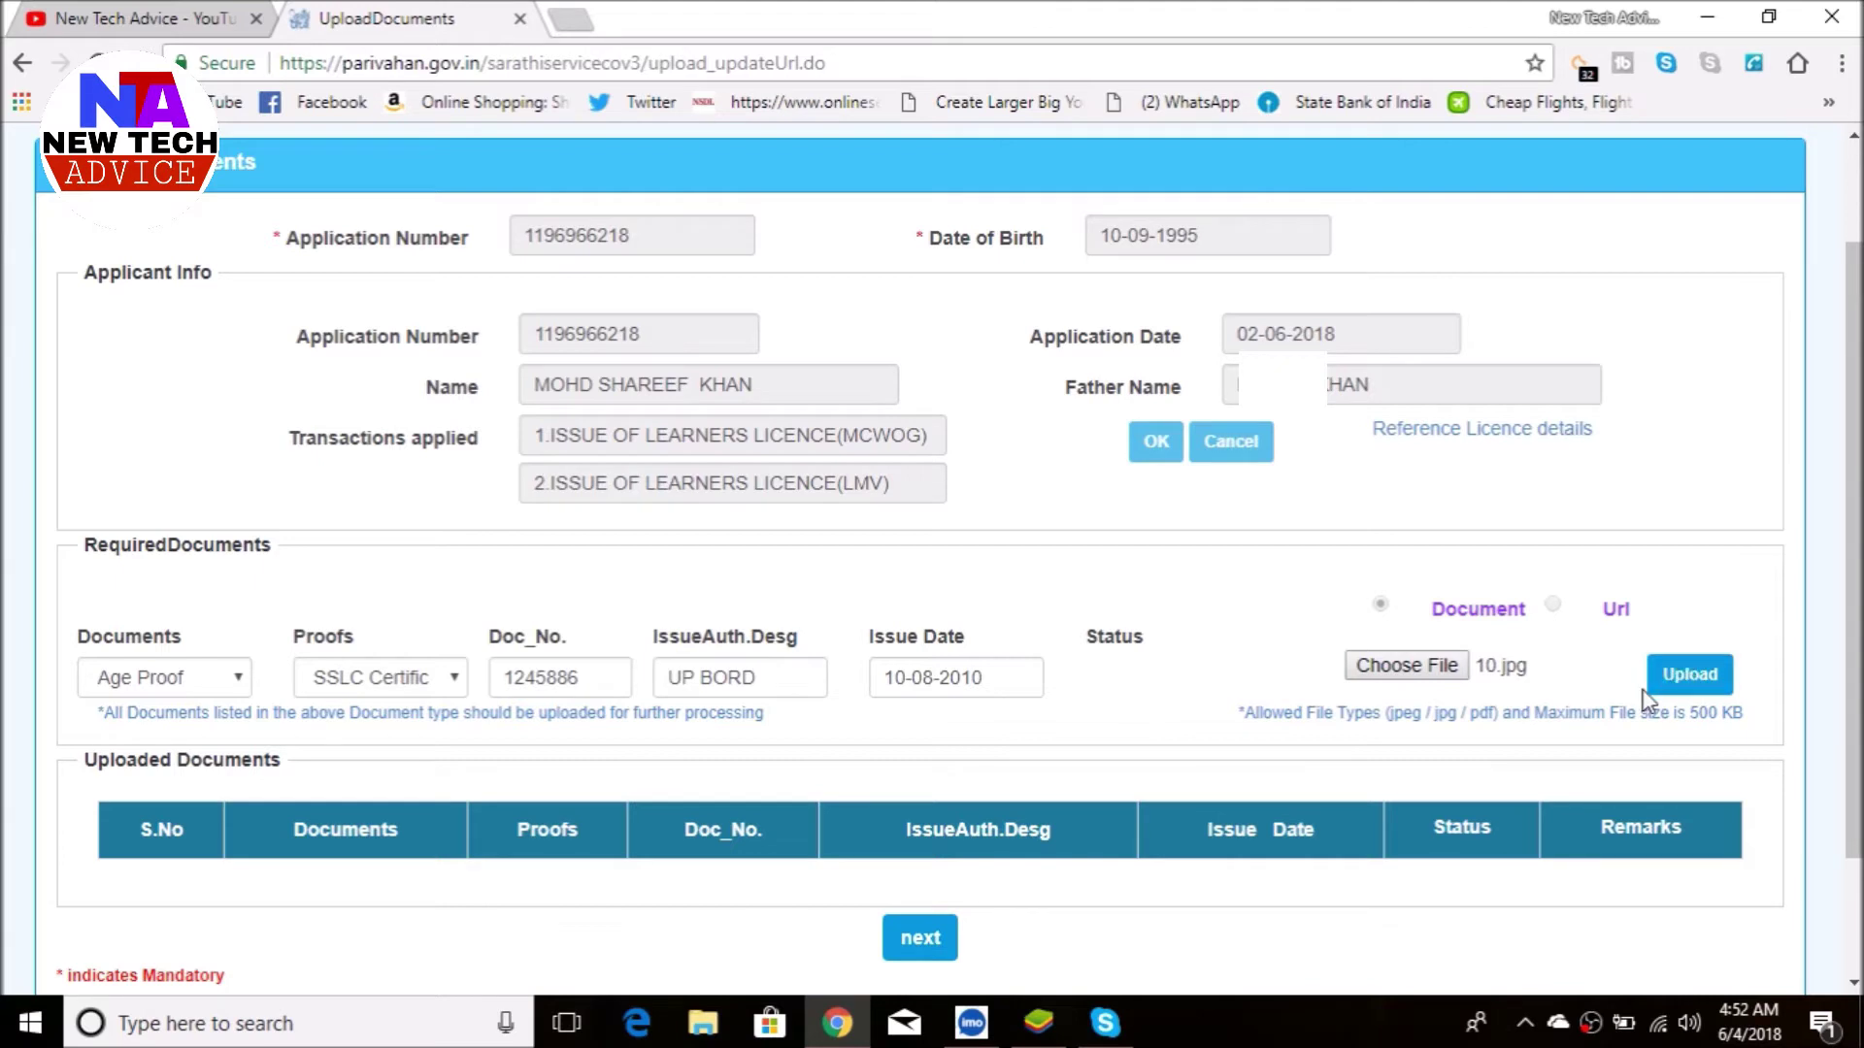
pyautogui.click(1694, 680)
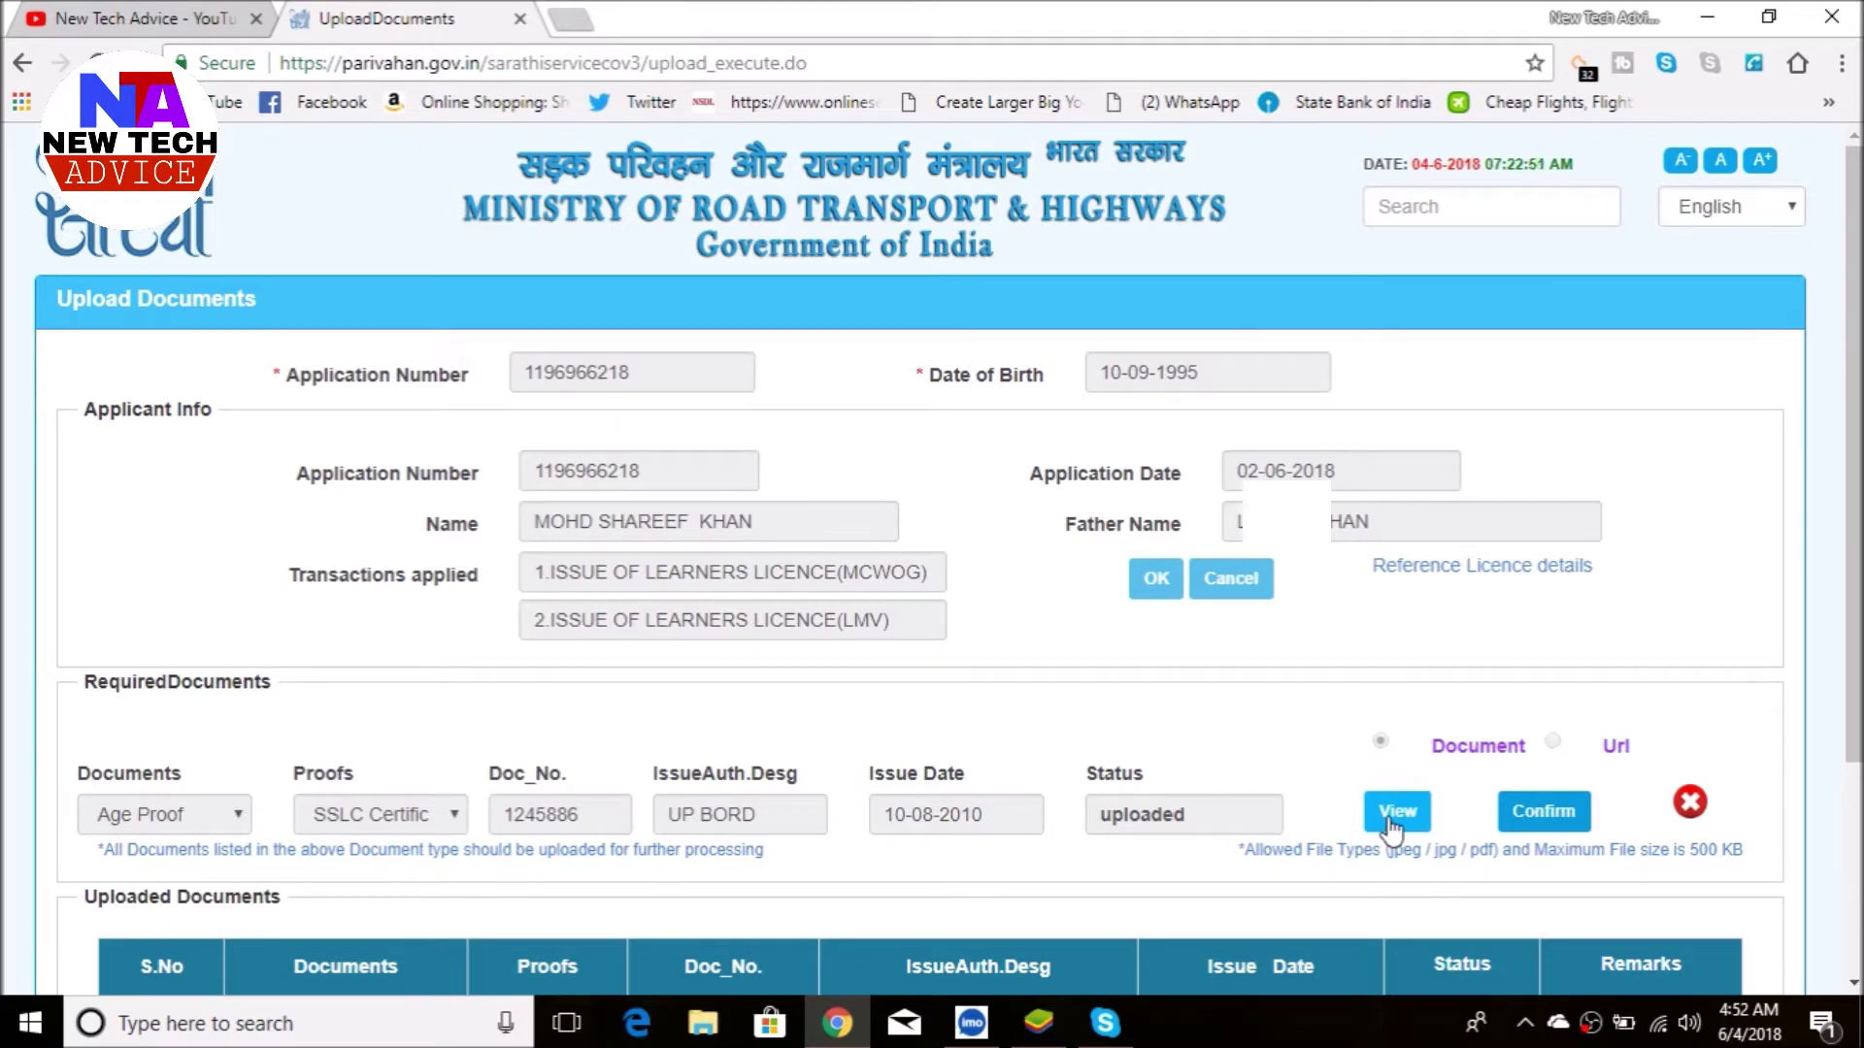
pyautogui.click(1534, 810)
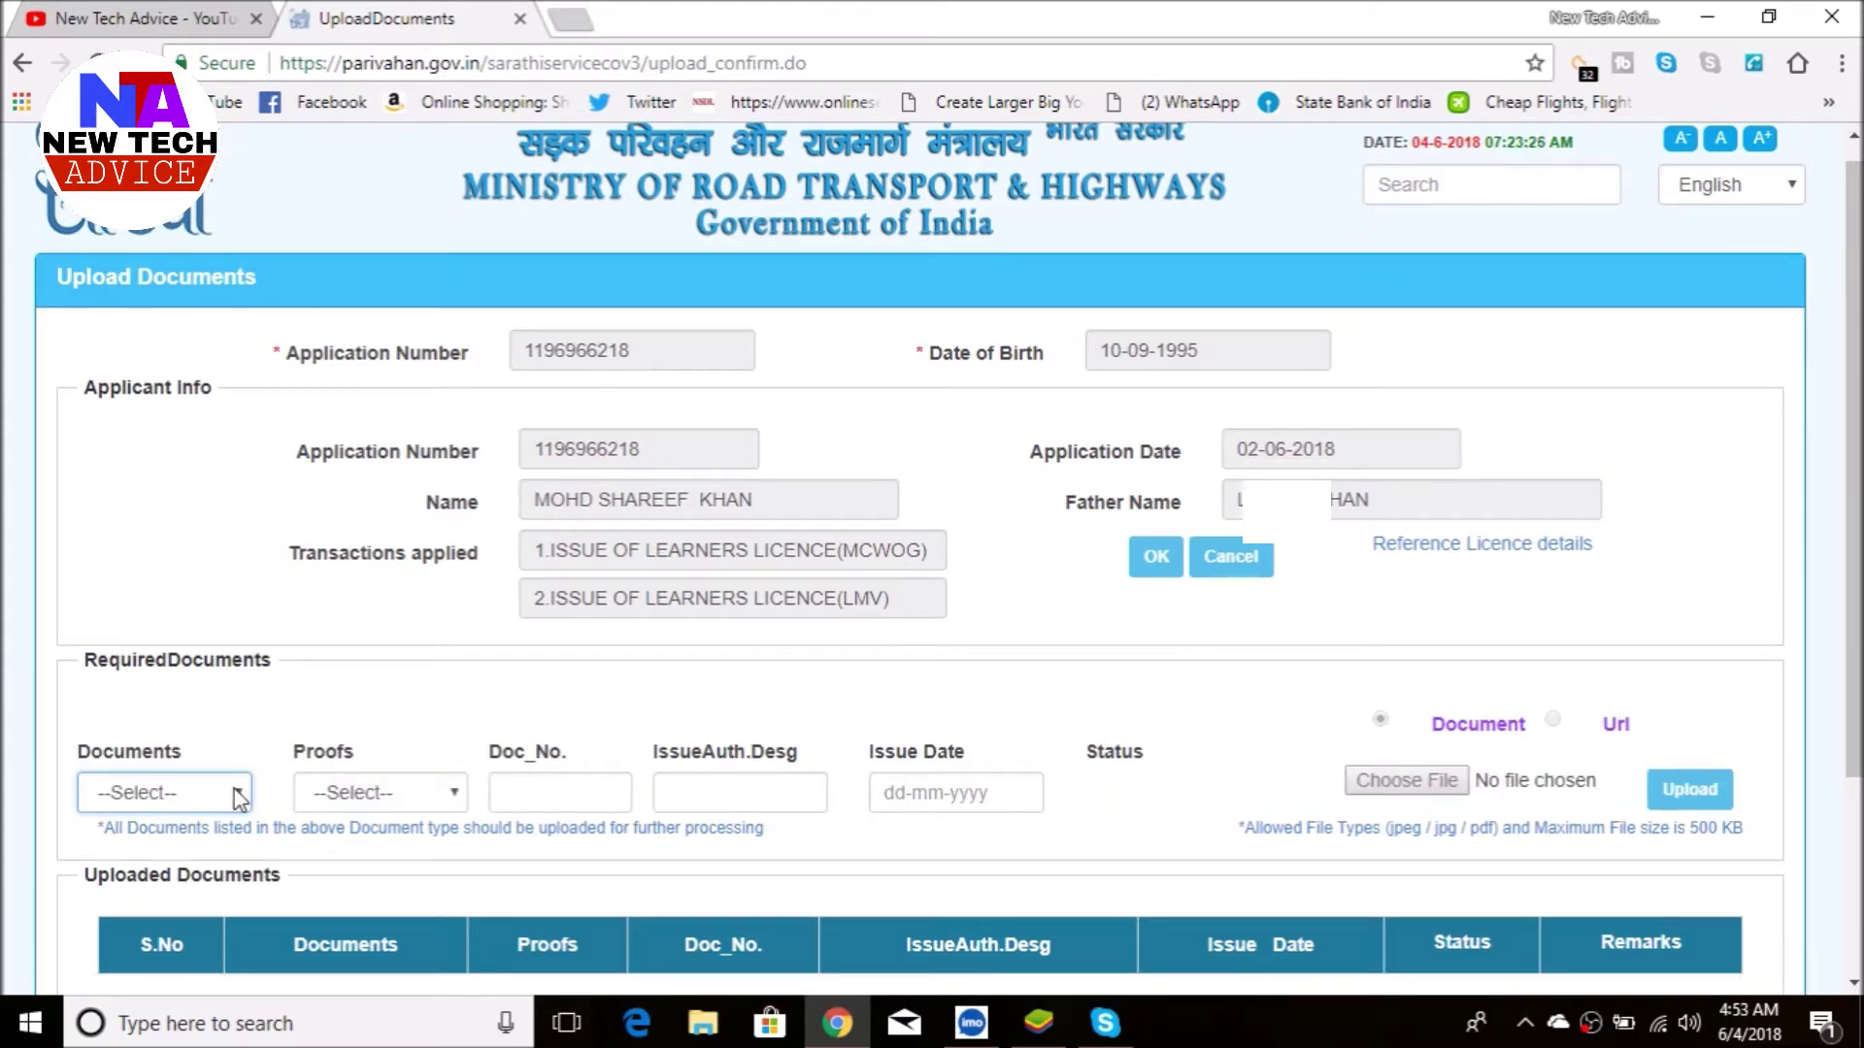
# - Select Address Proof as the next document, with AADHAR Card as the proof
pyautogui.click(238, 794)
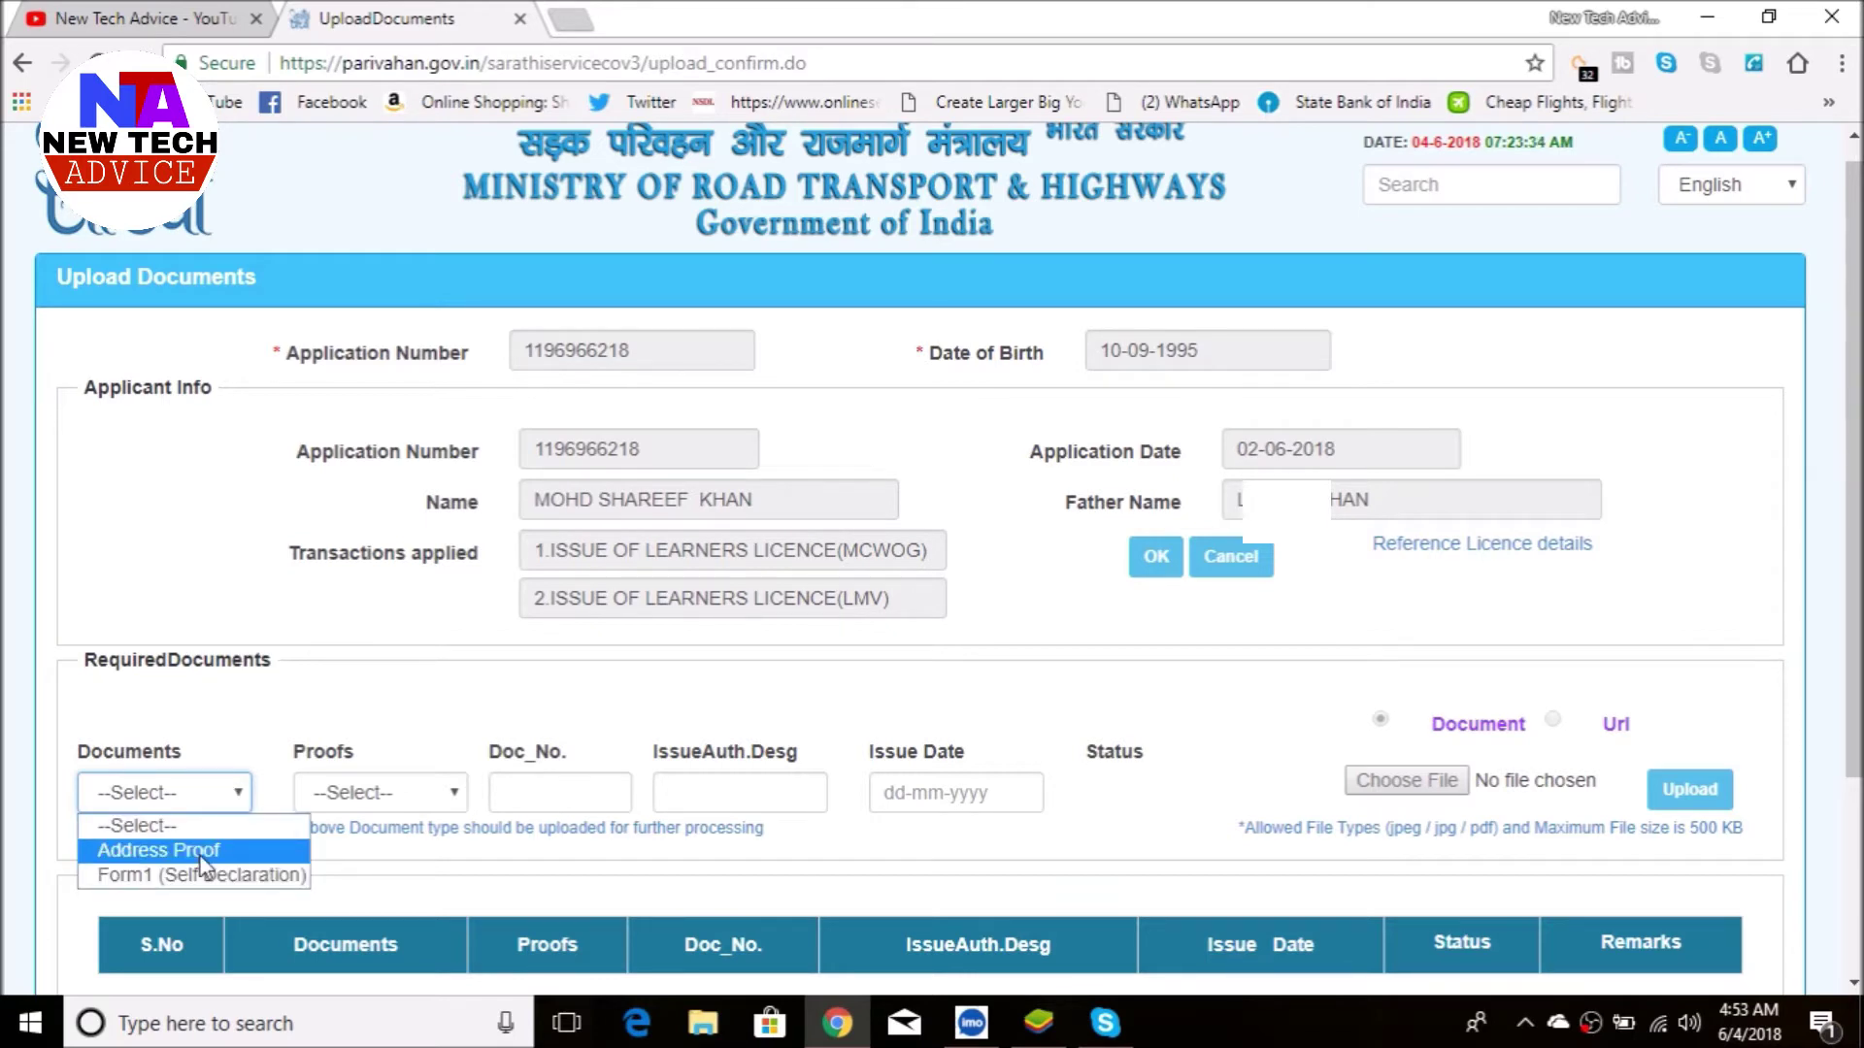
pyautogui.click(201, 858)
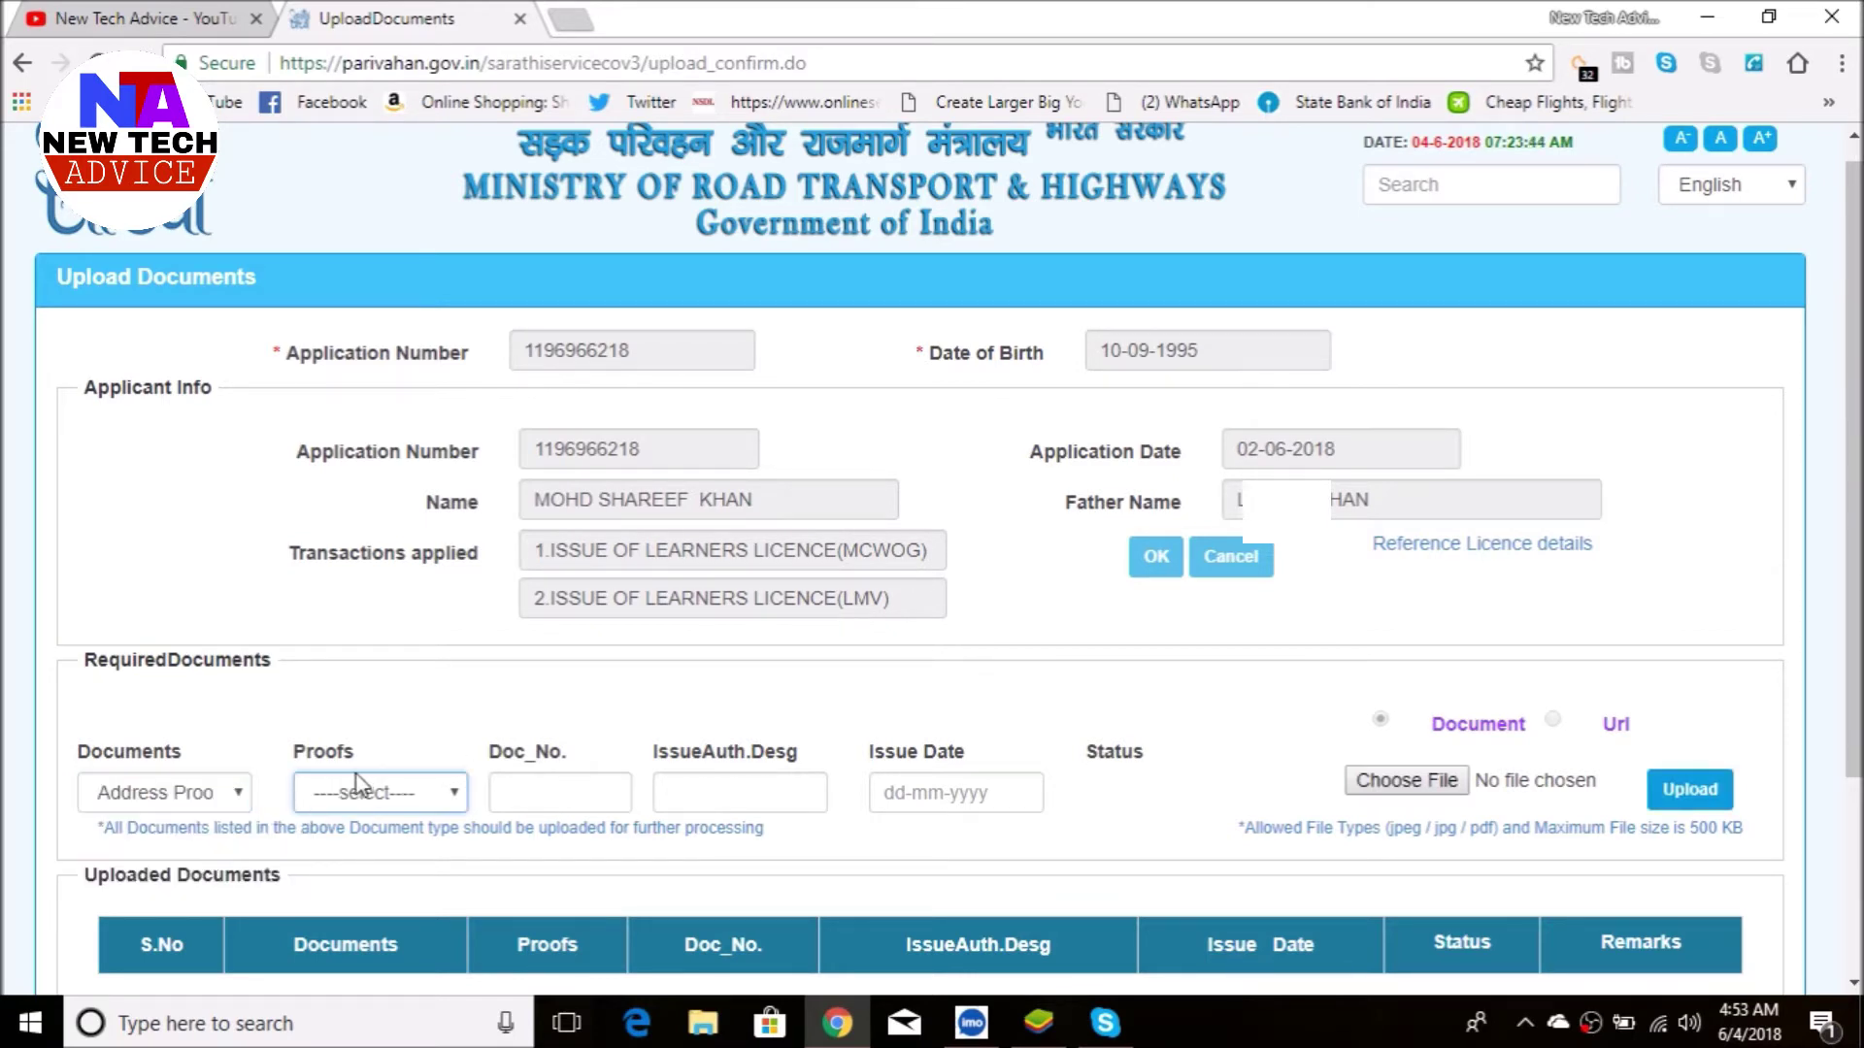
pyautogui.click(406, 796)
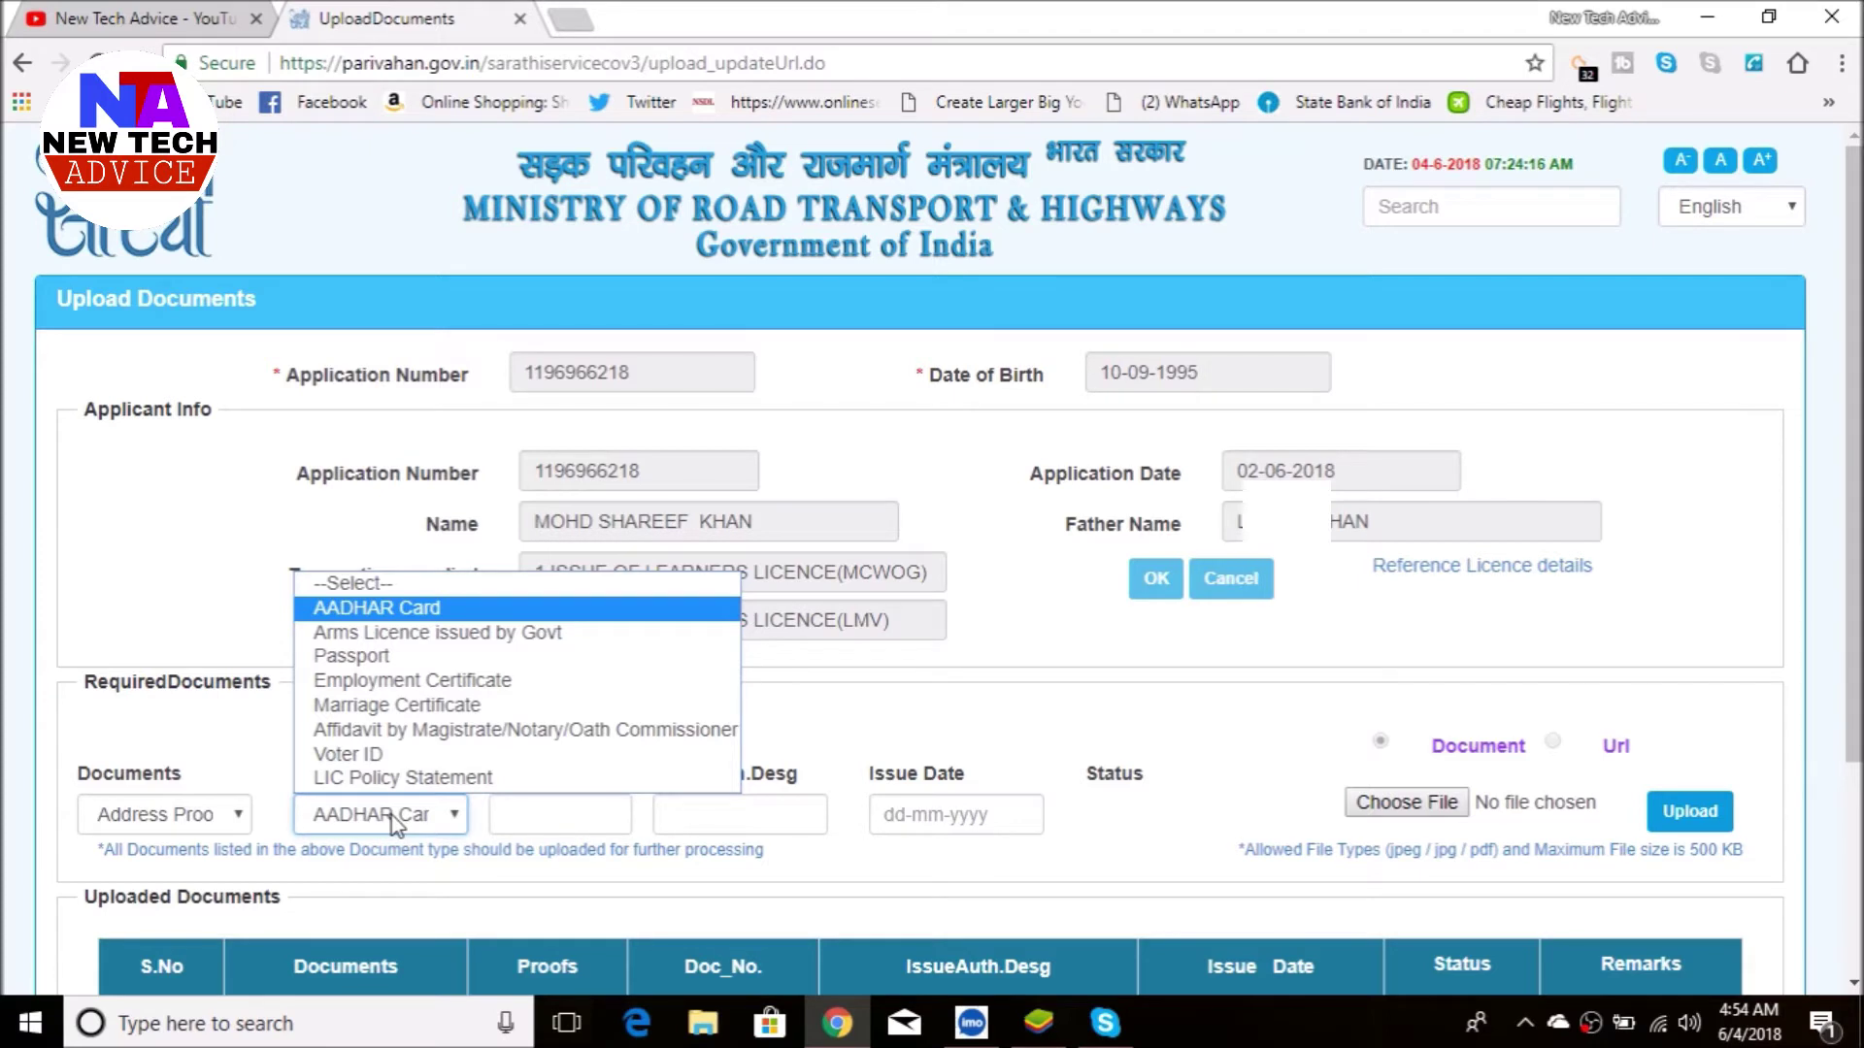
pyautogui.click(393, 824)
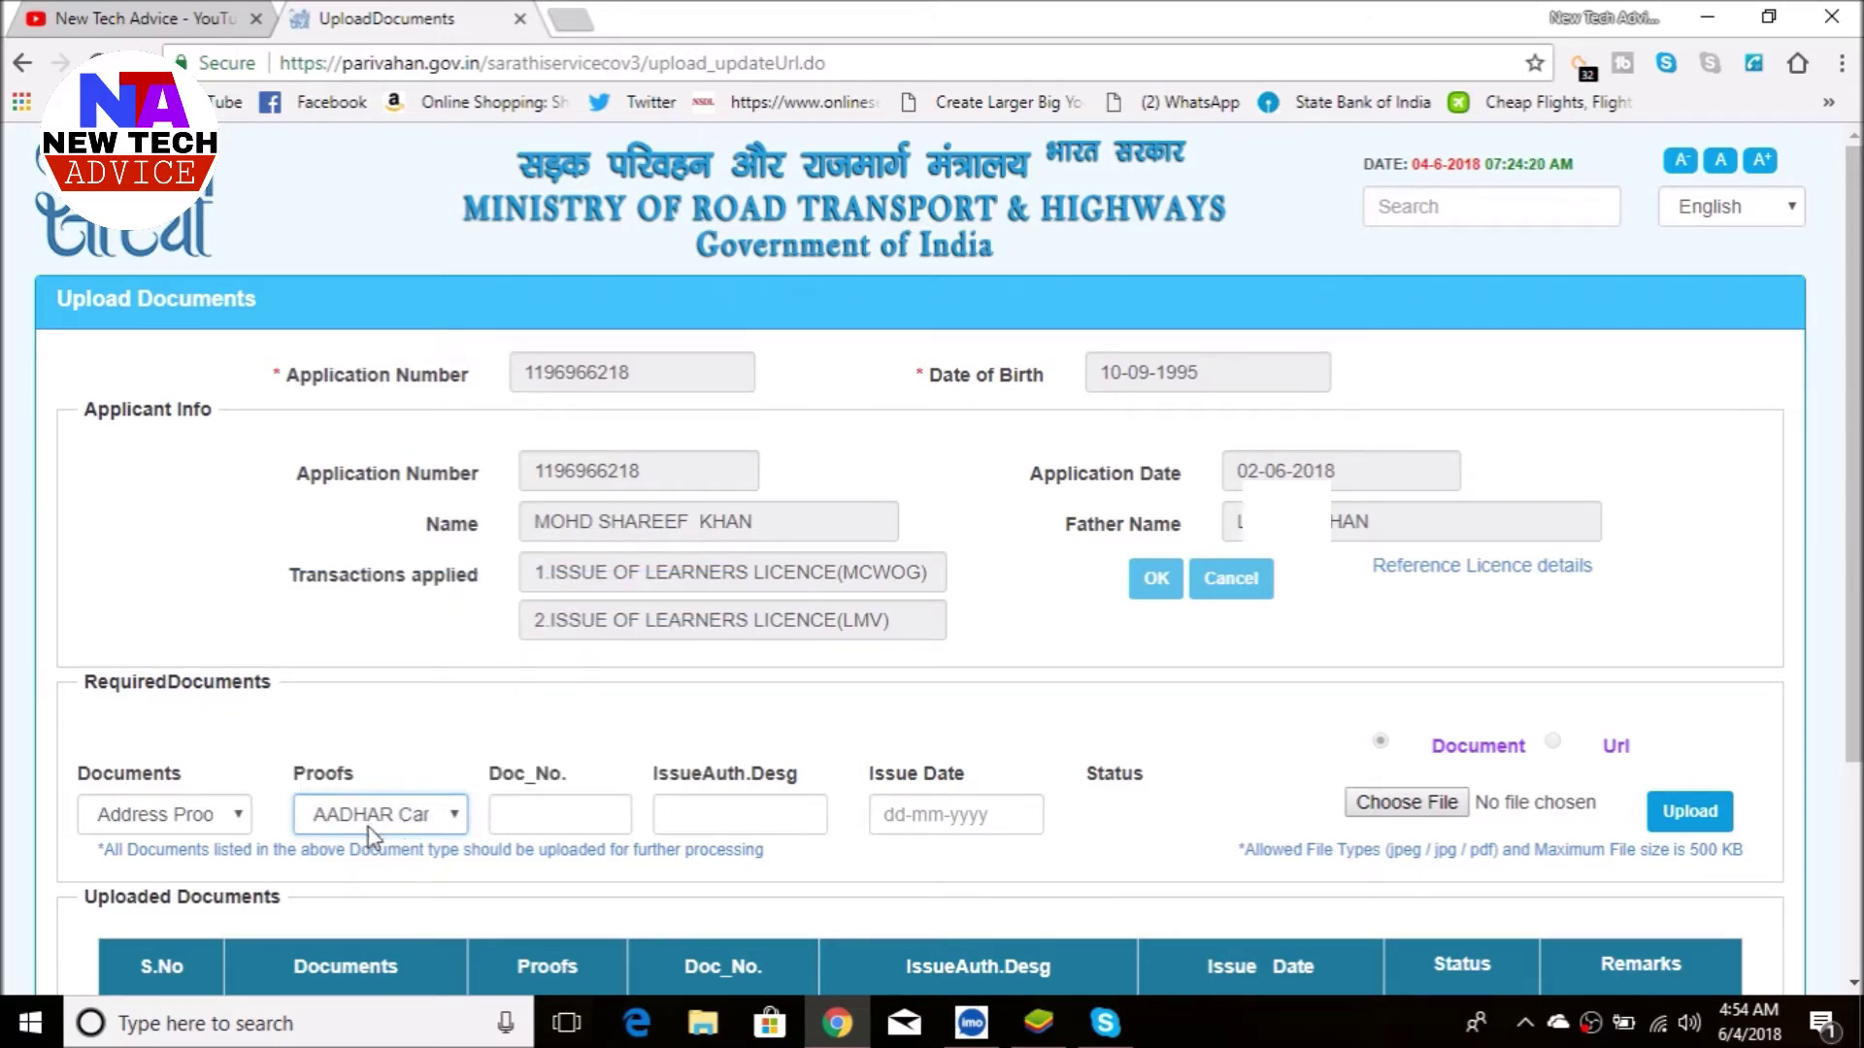
# - Fill in the Aadhaar number, issuing authority UIDAI and issue date 10-01-2014
pyautogui.click(558, 818)
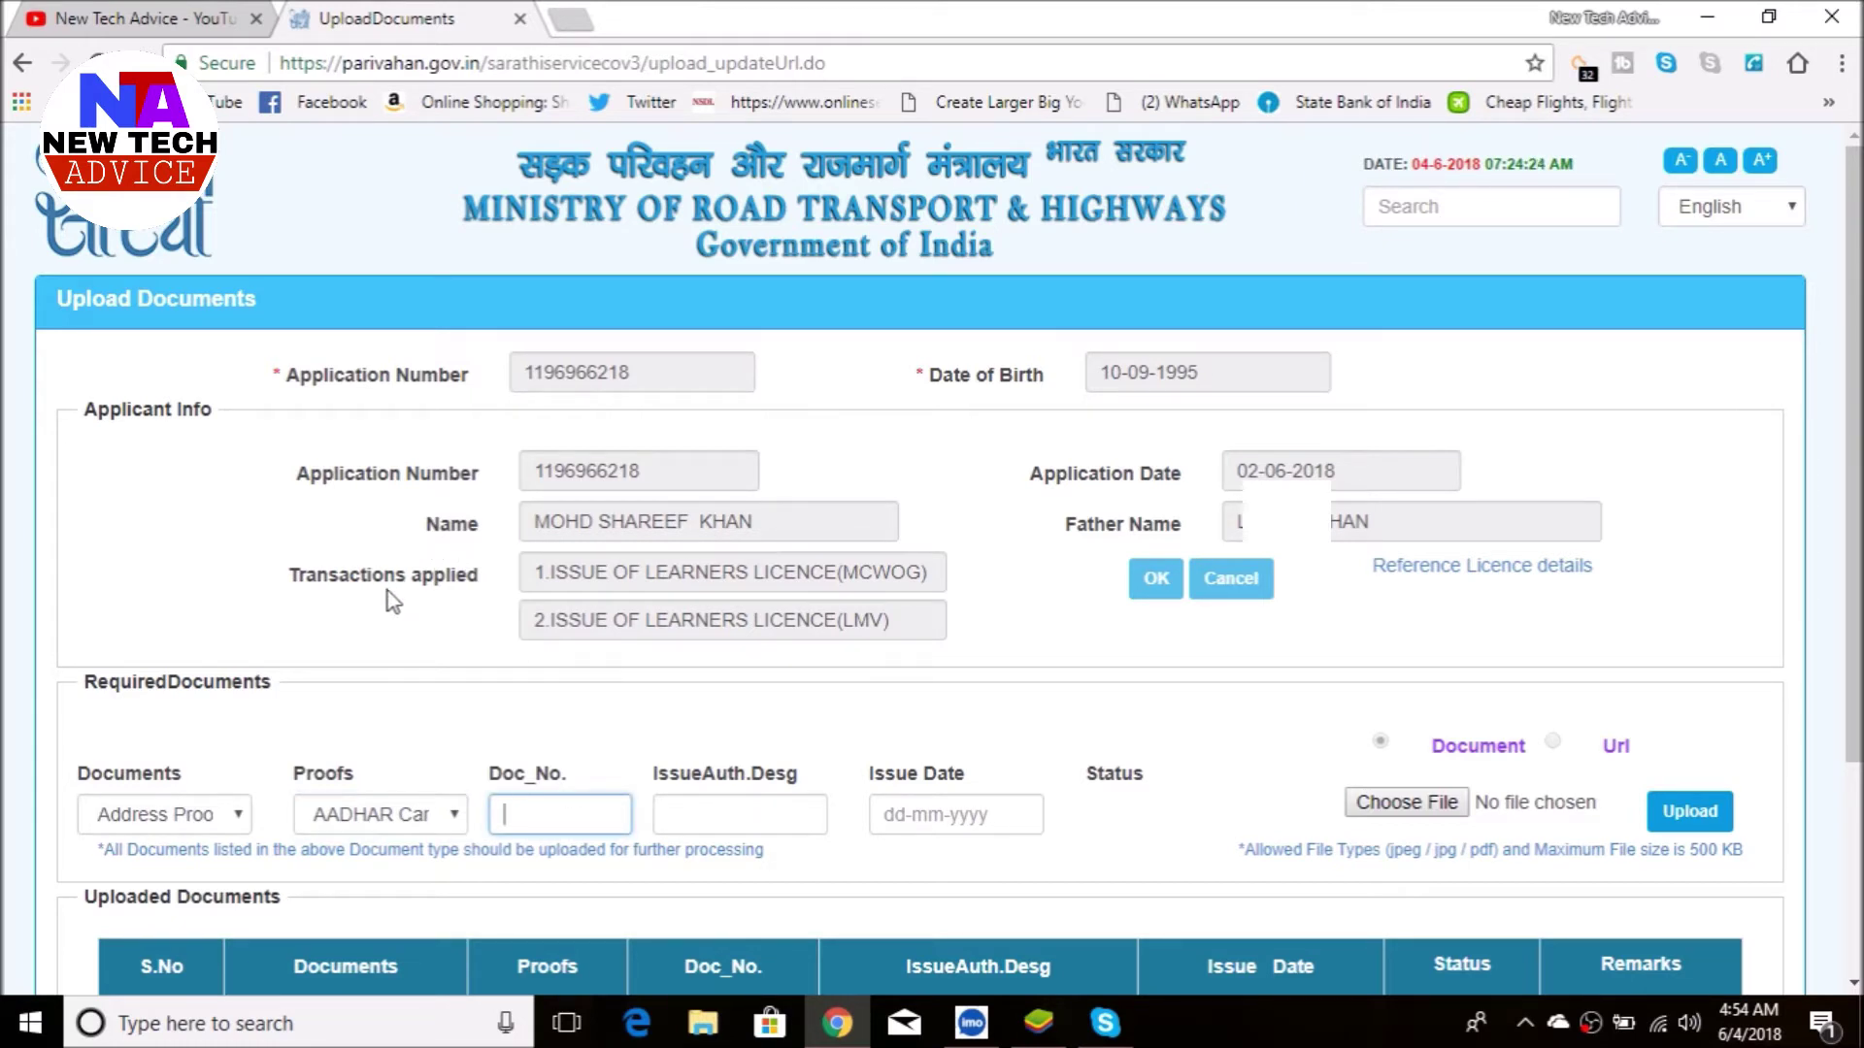
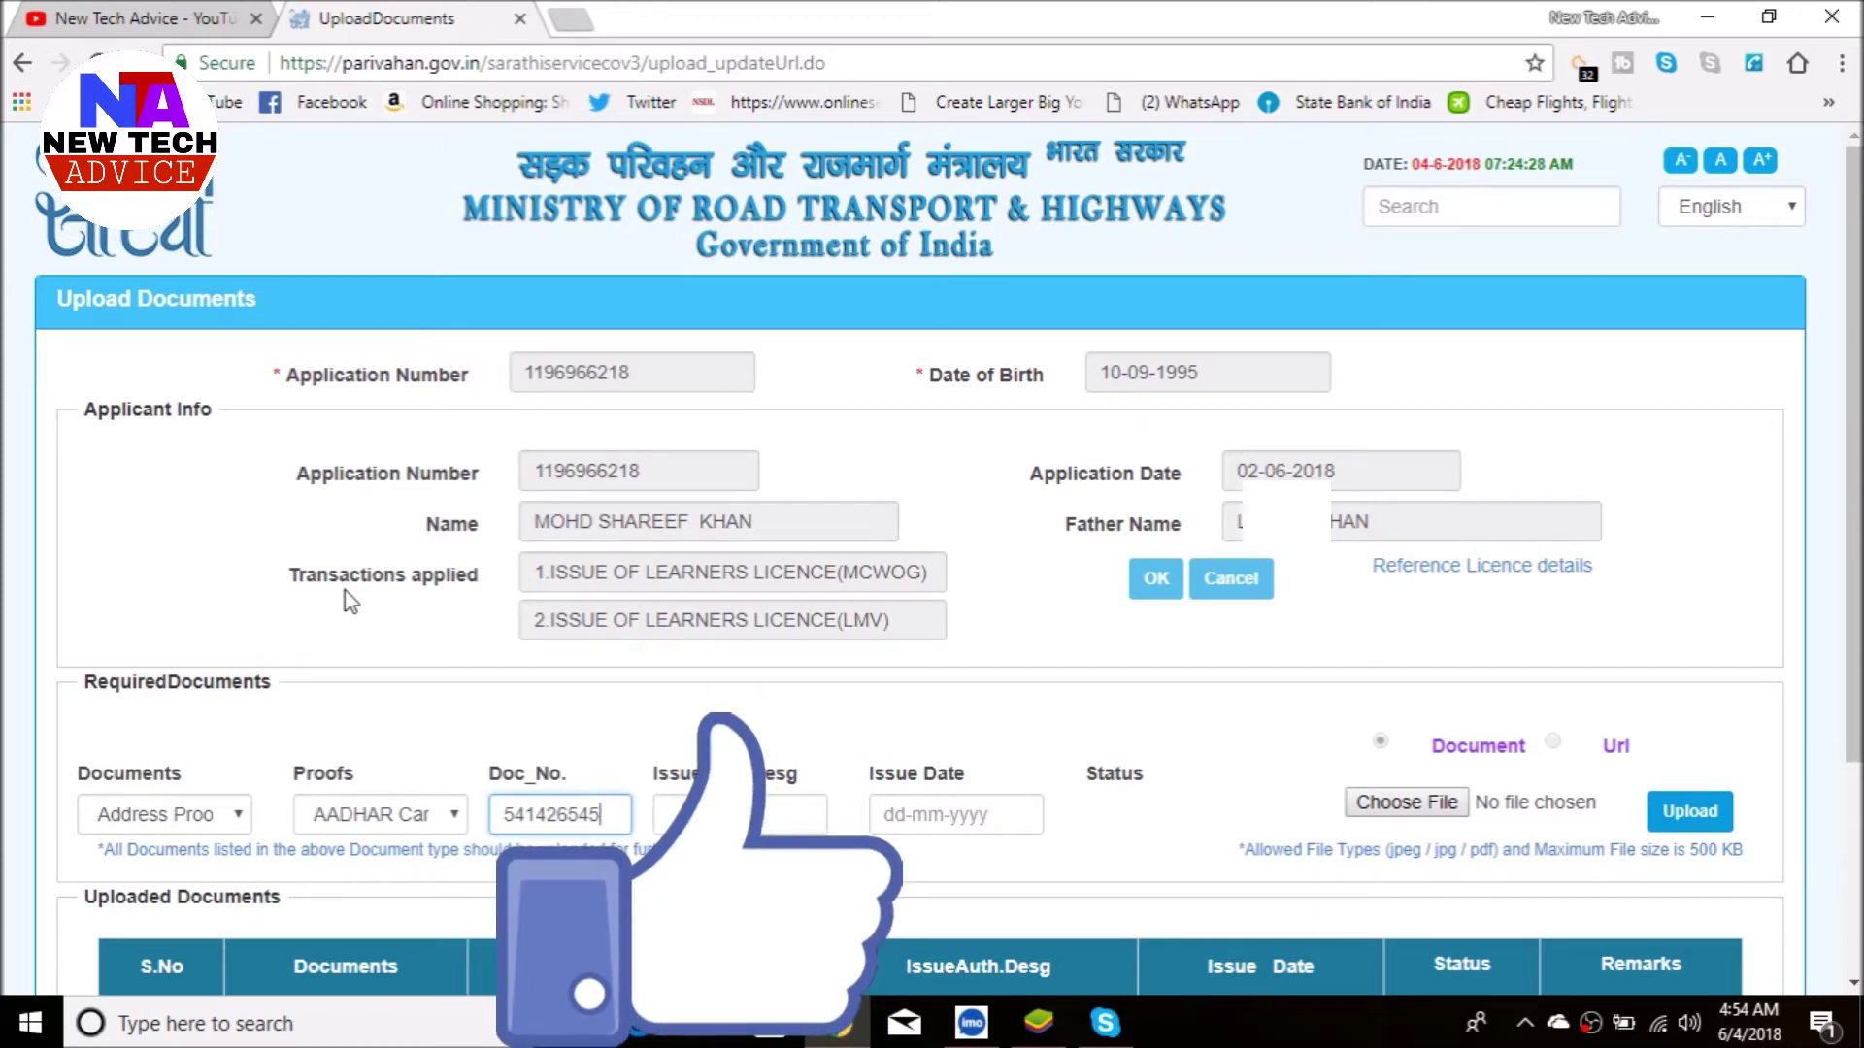
pyautogui.press('Tab')
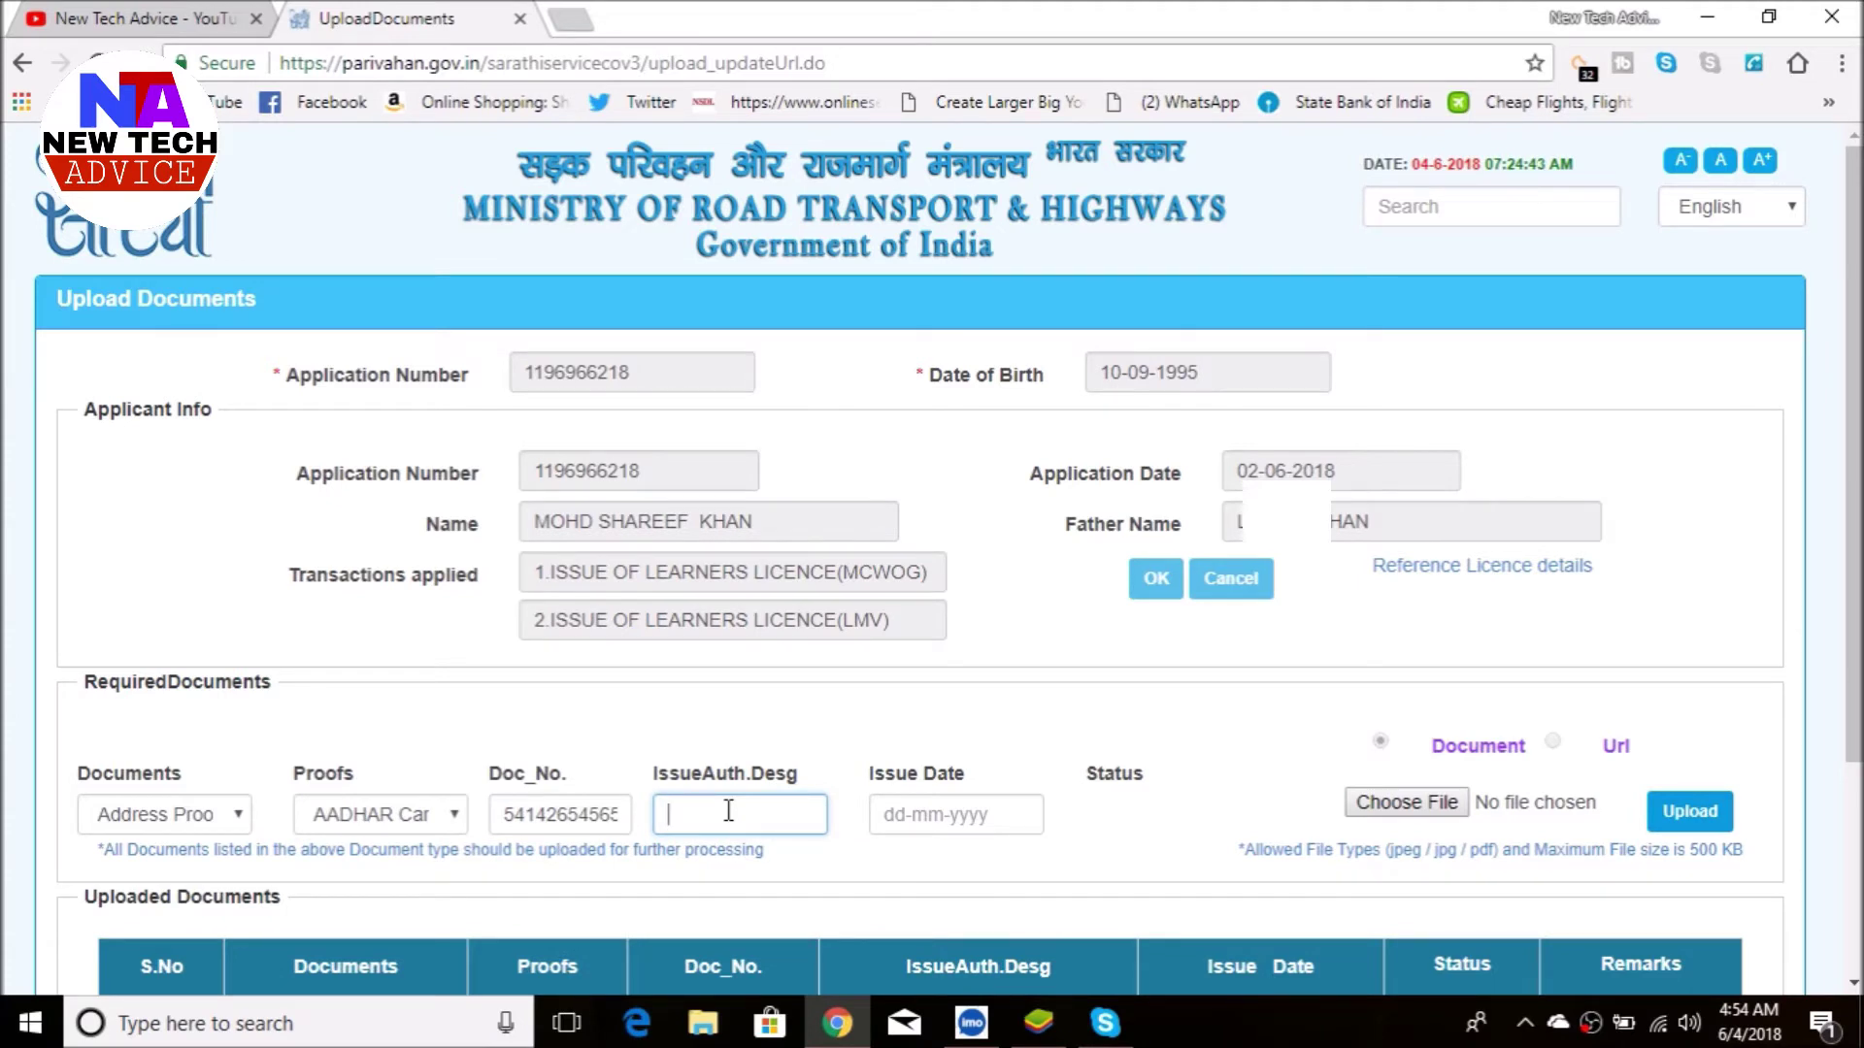
pyautogui.write('UI')
pyautogui.write('DAI')
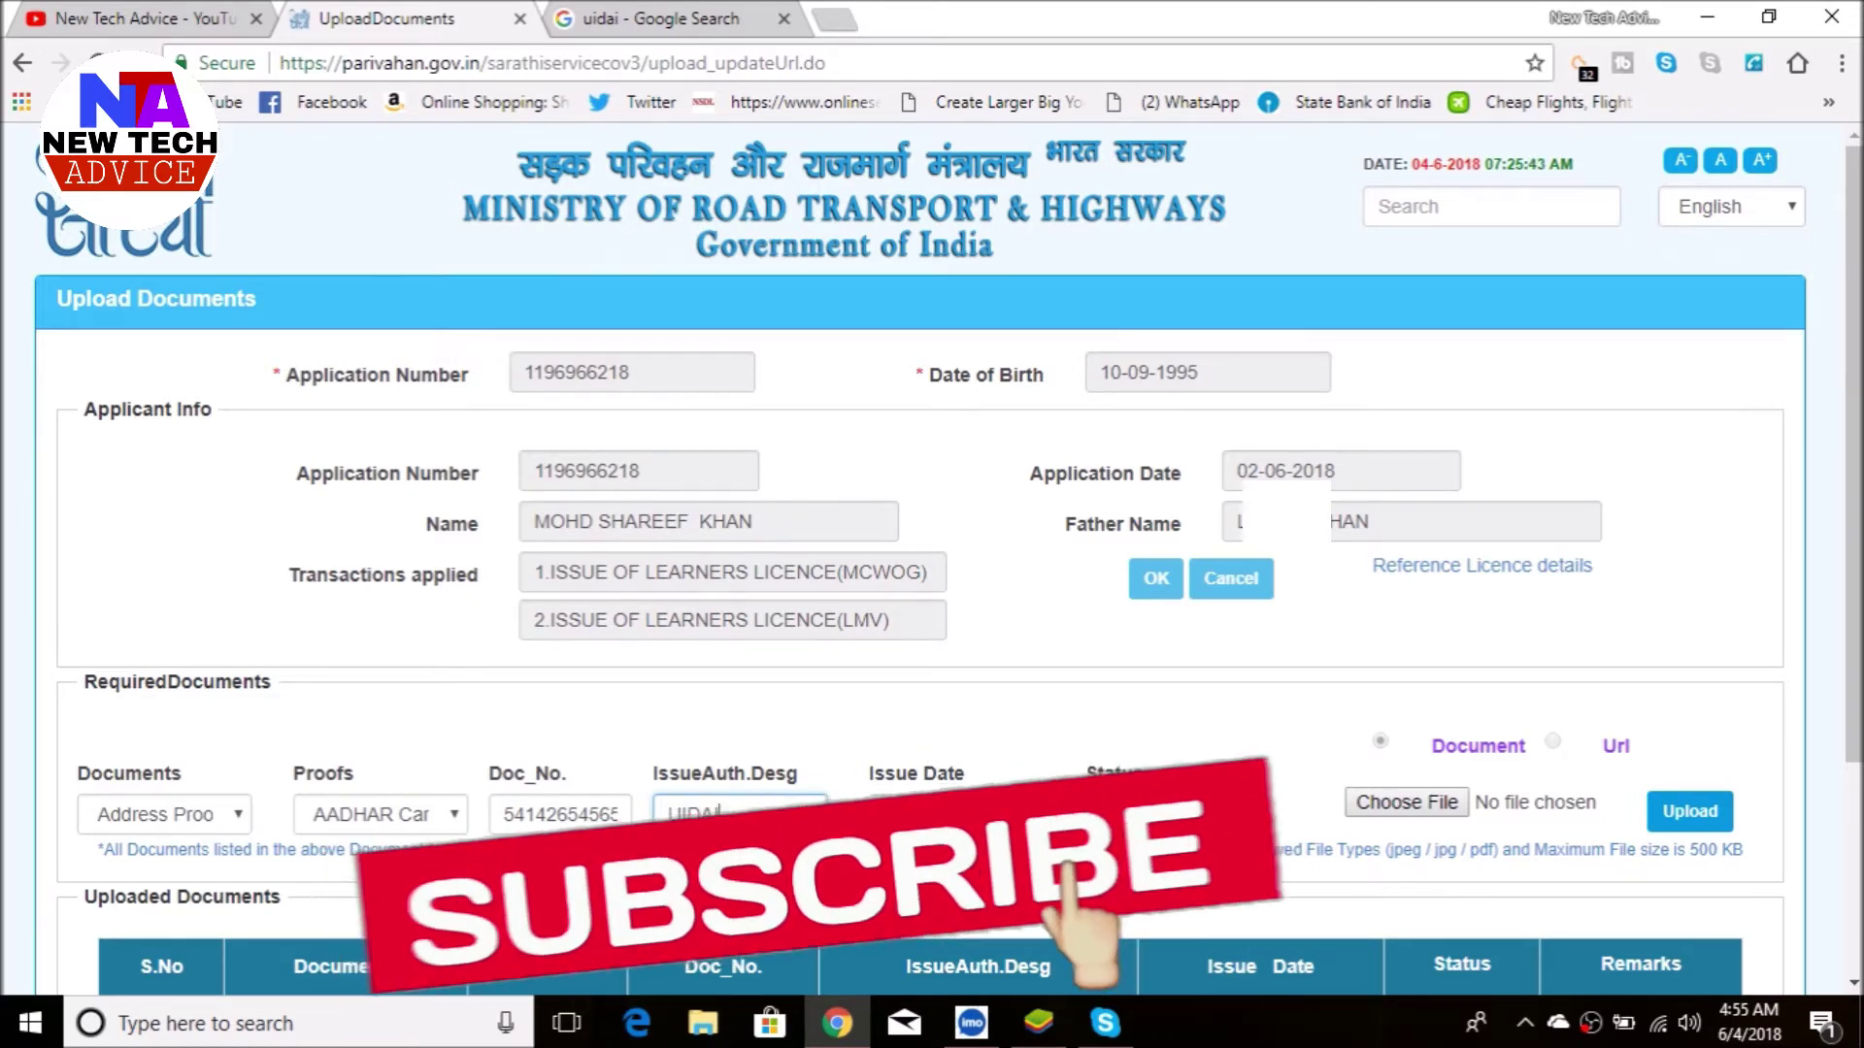
pyautogui.press('Tab')
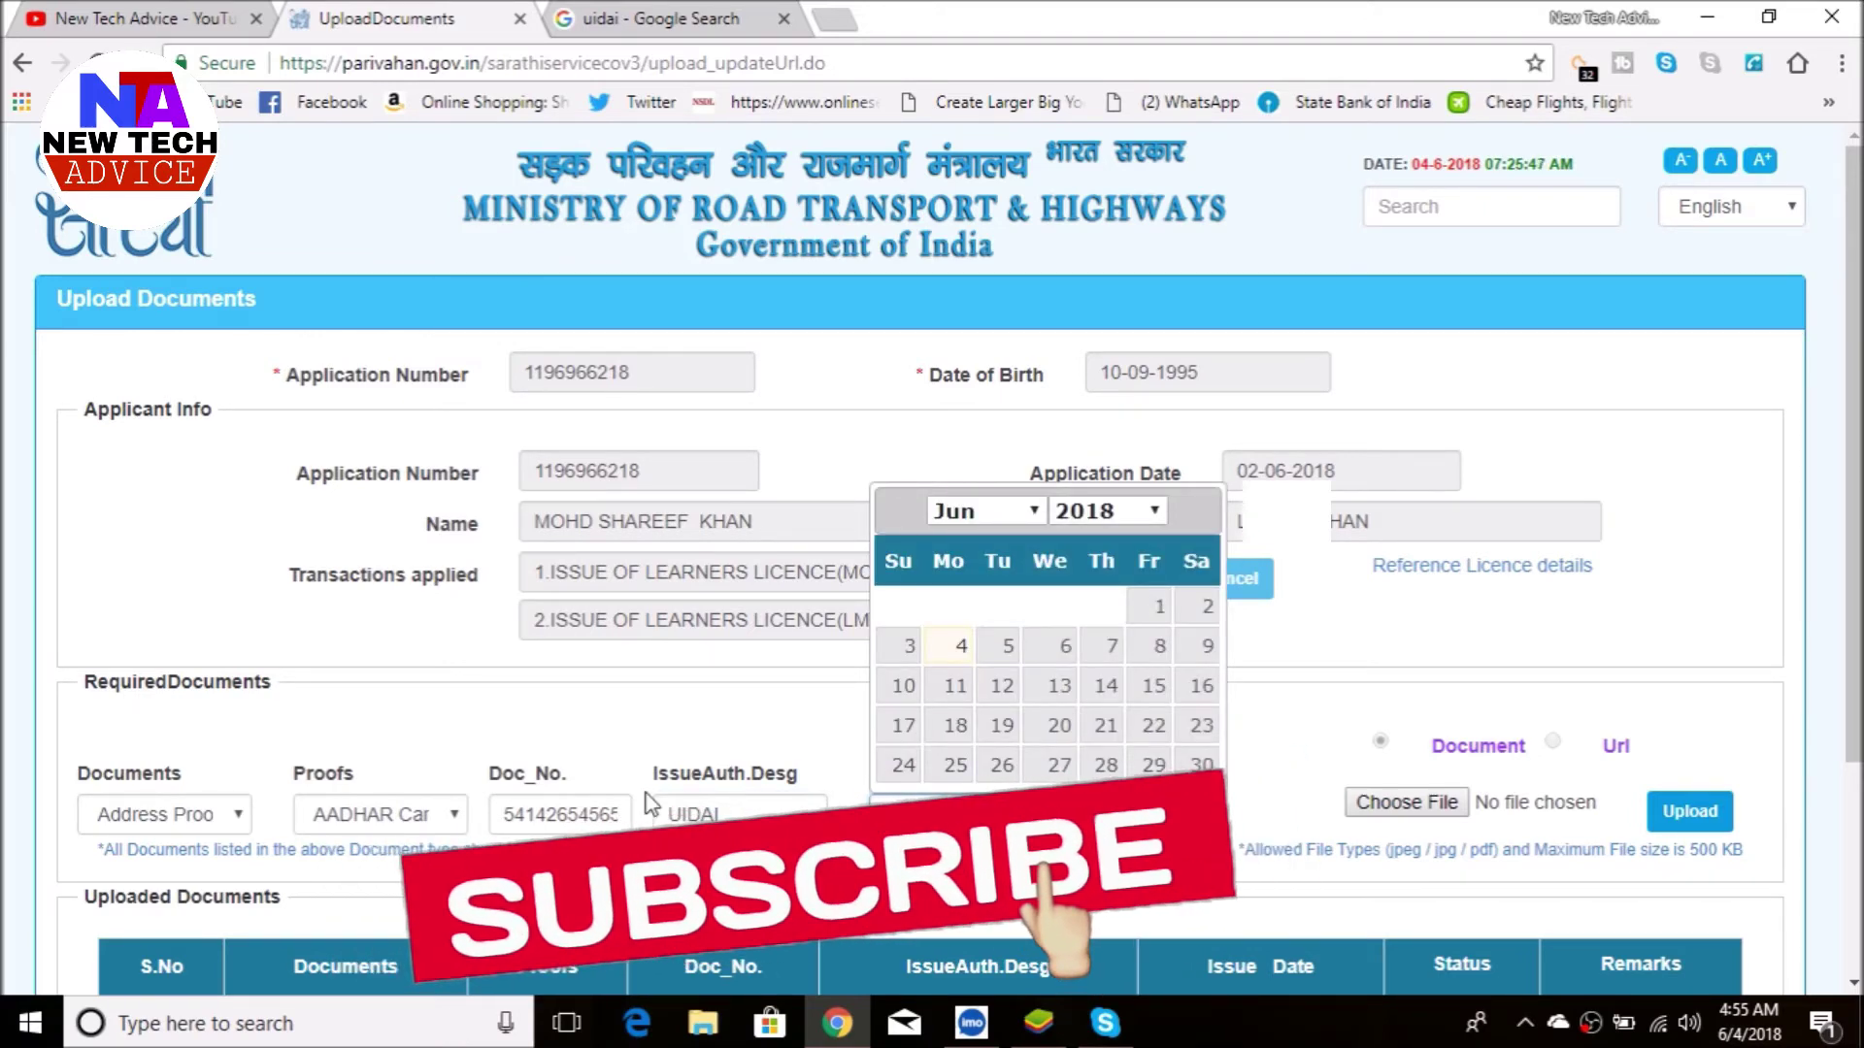
pyautogui.write('10-')
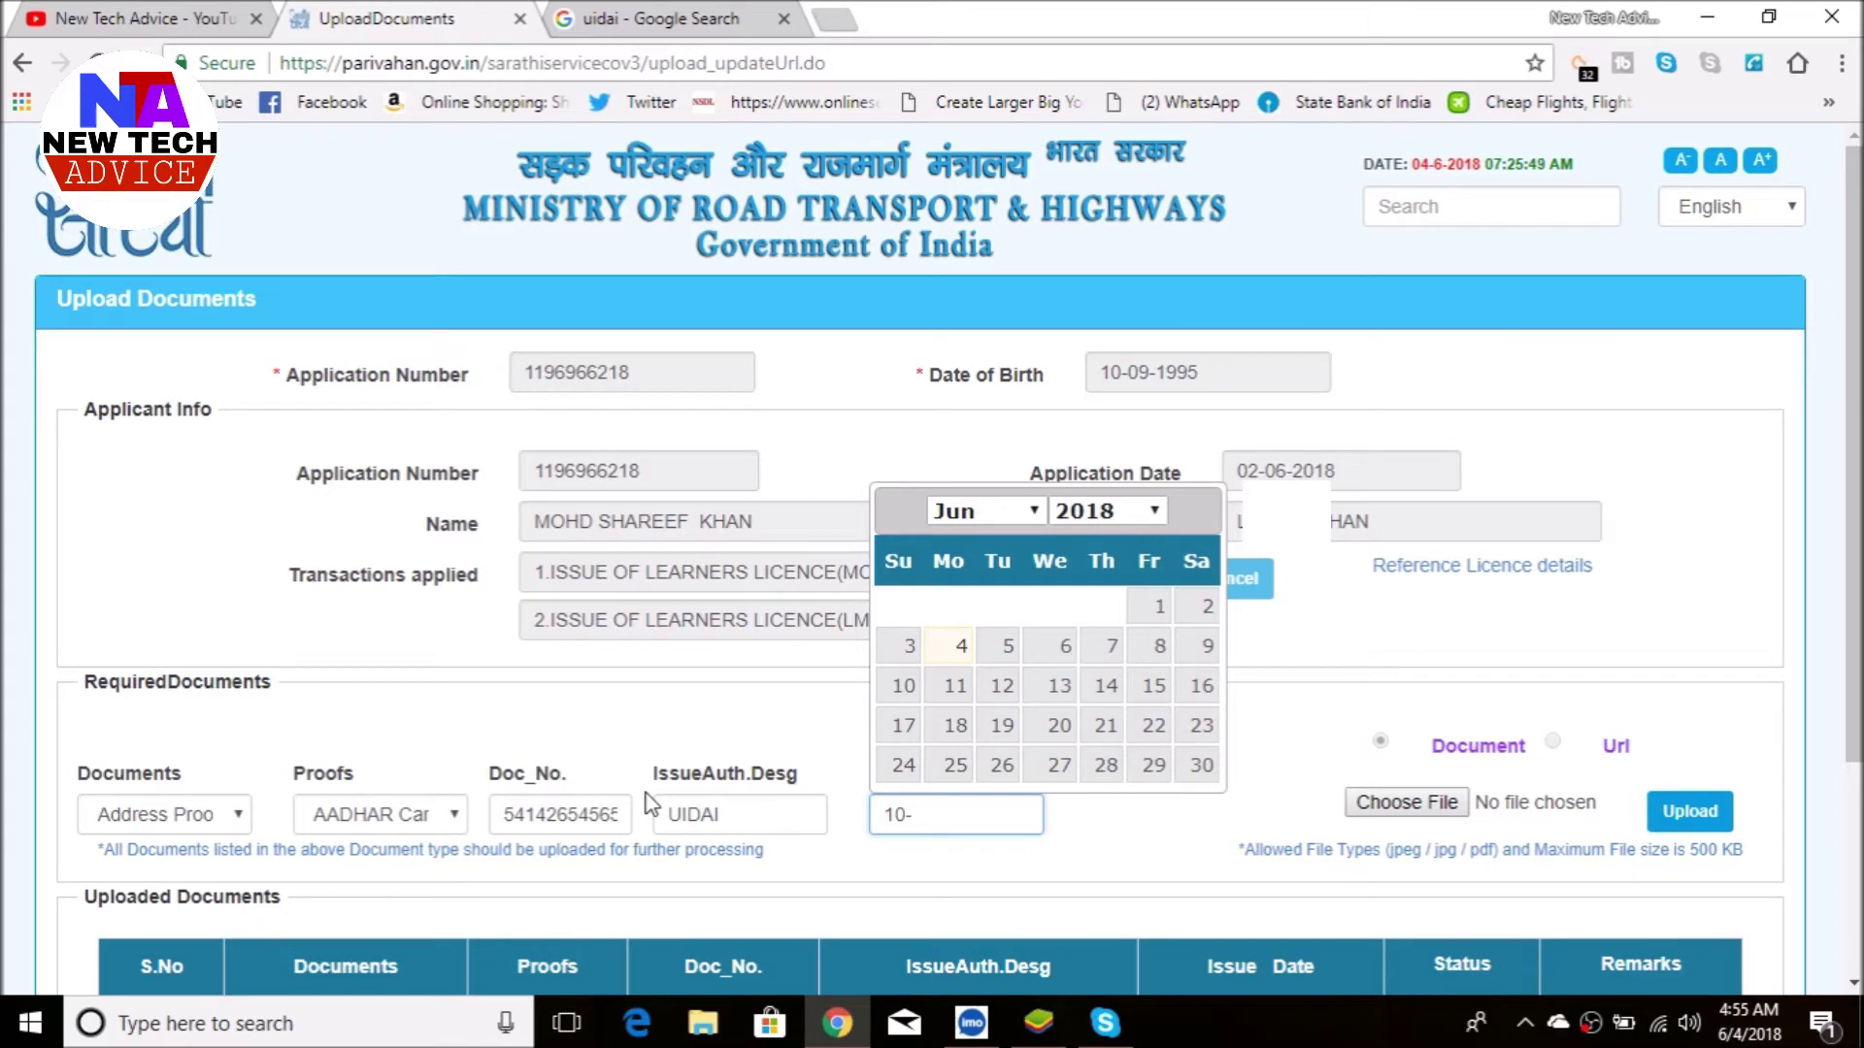
pyautogui.write('013')
pyautogui.press('BackSpace')
pyautogui.write('-2014')
pyautogui.press('Return')
# - Attach and confirm the Aadhaar scan, then list the remaining required document types
pyautogui.click(1419, 814)
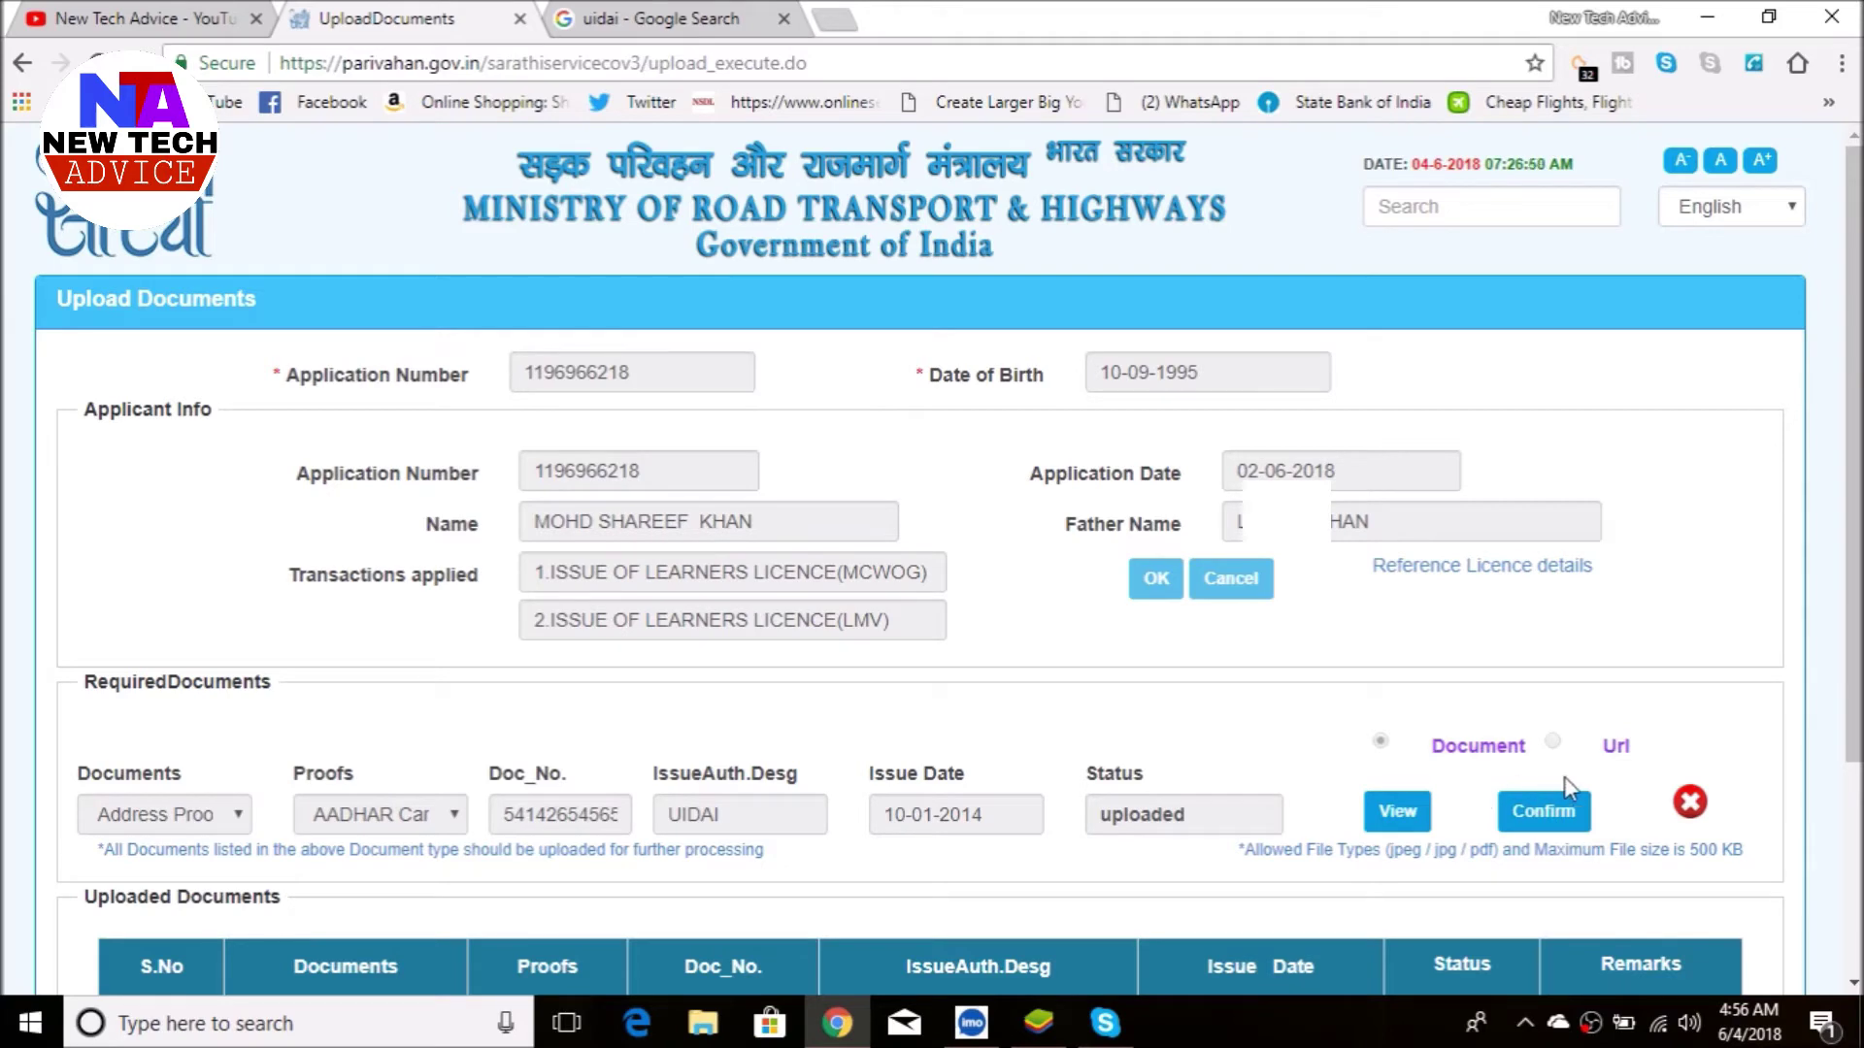
pyautogui.click(1540, 816)
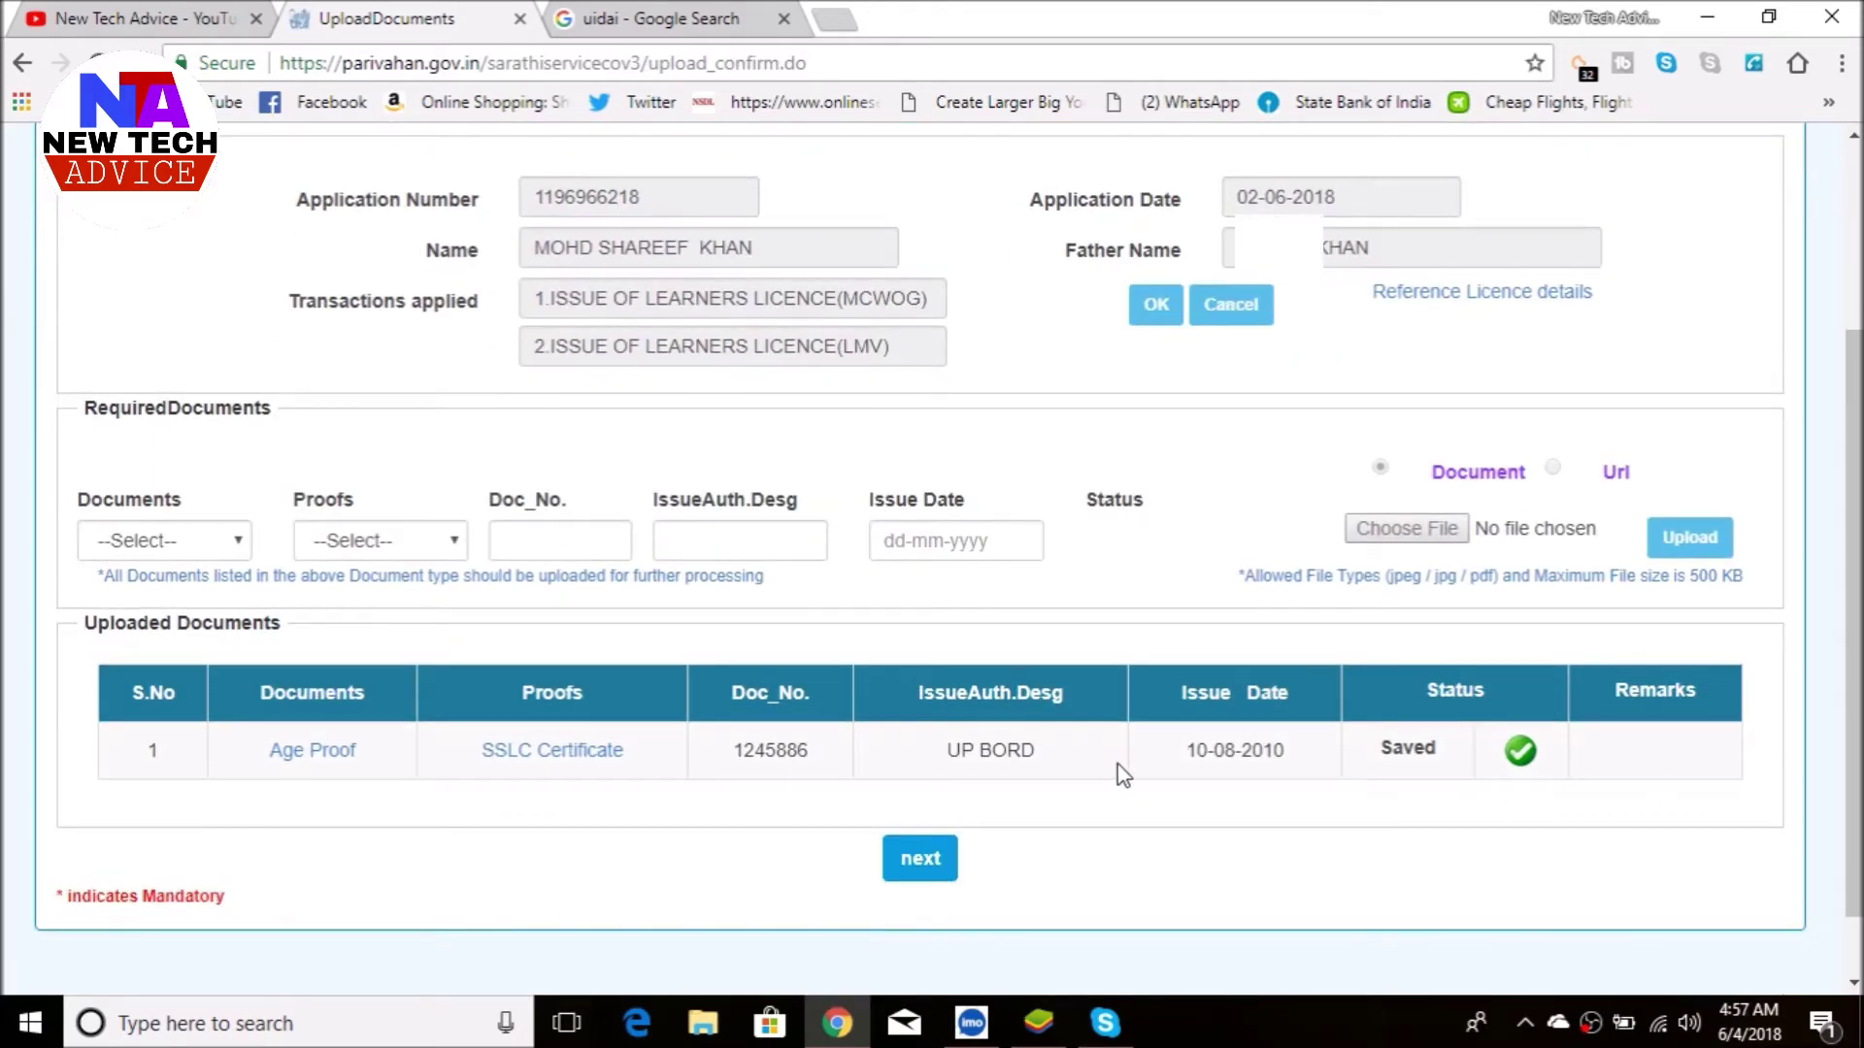
pyautogui.scroll(1, 1125, 776)
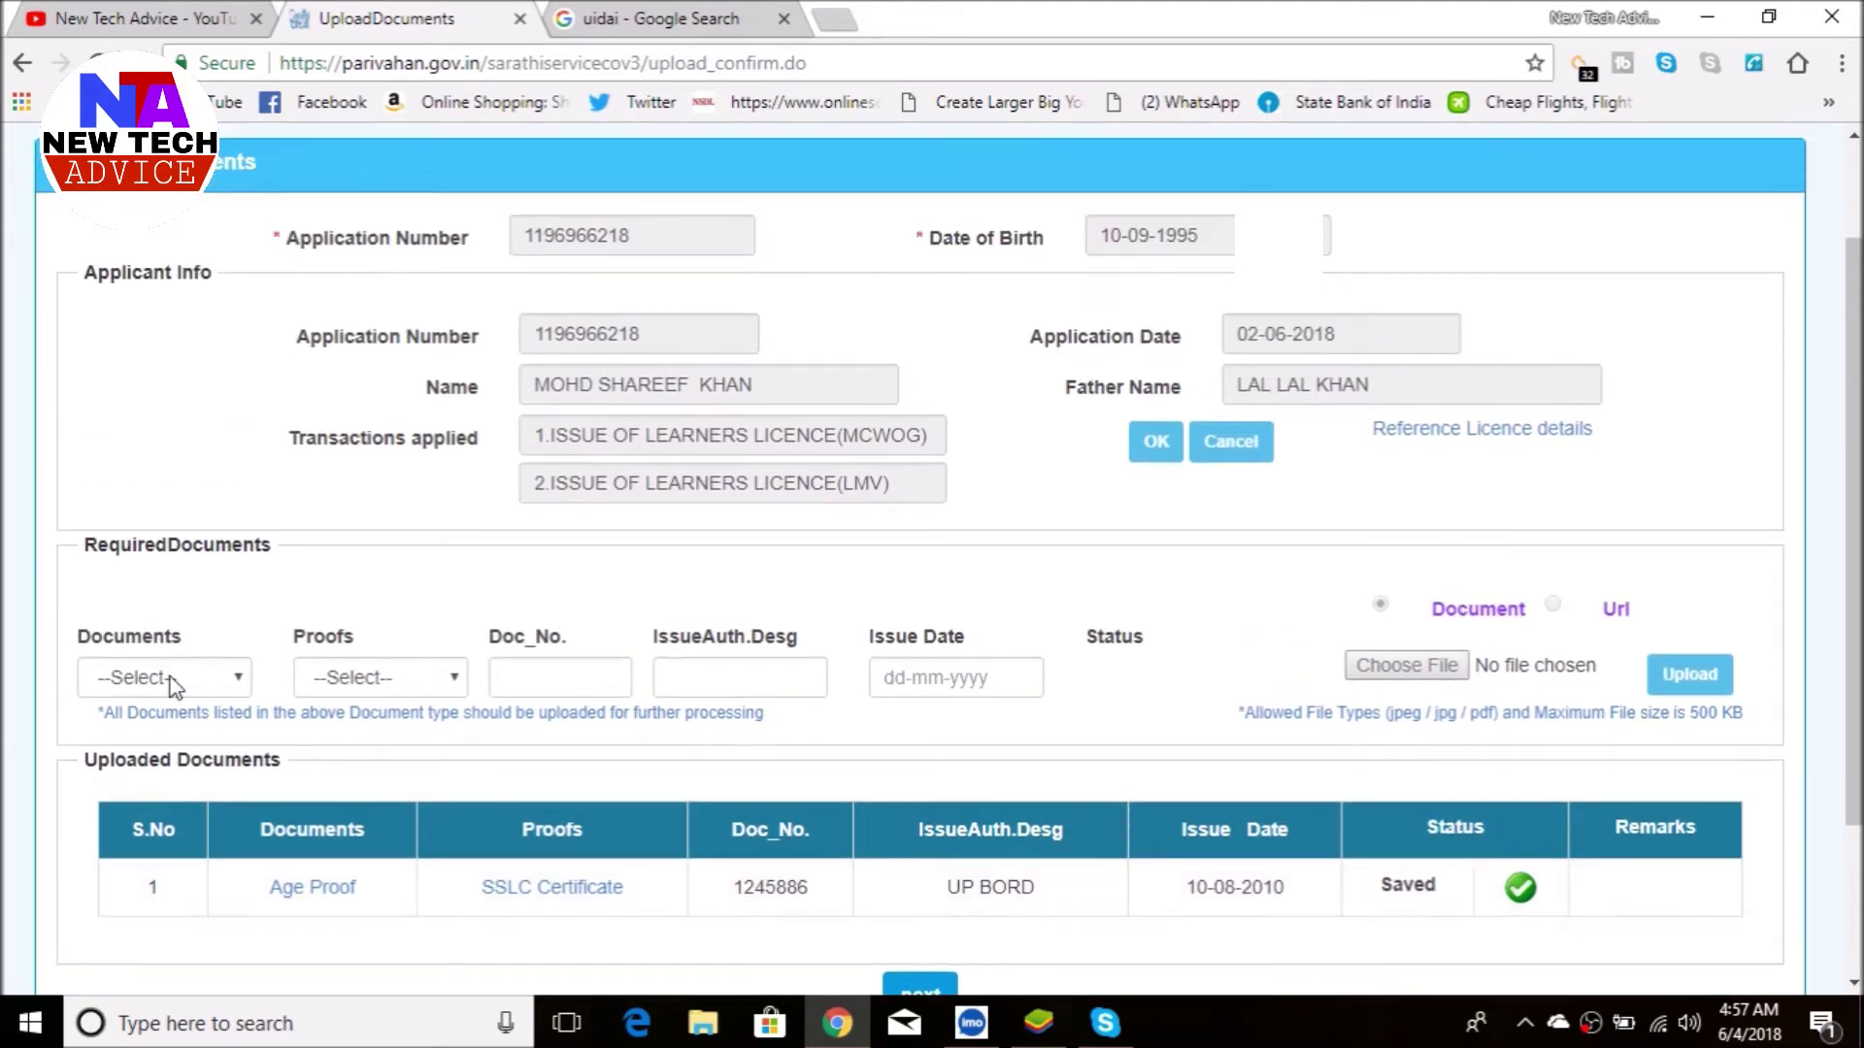
pyautogui.click(171, 679)
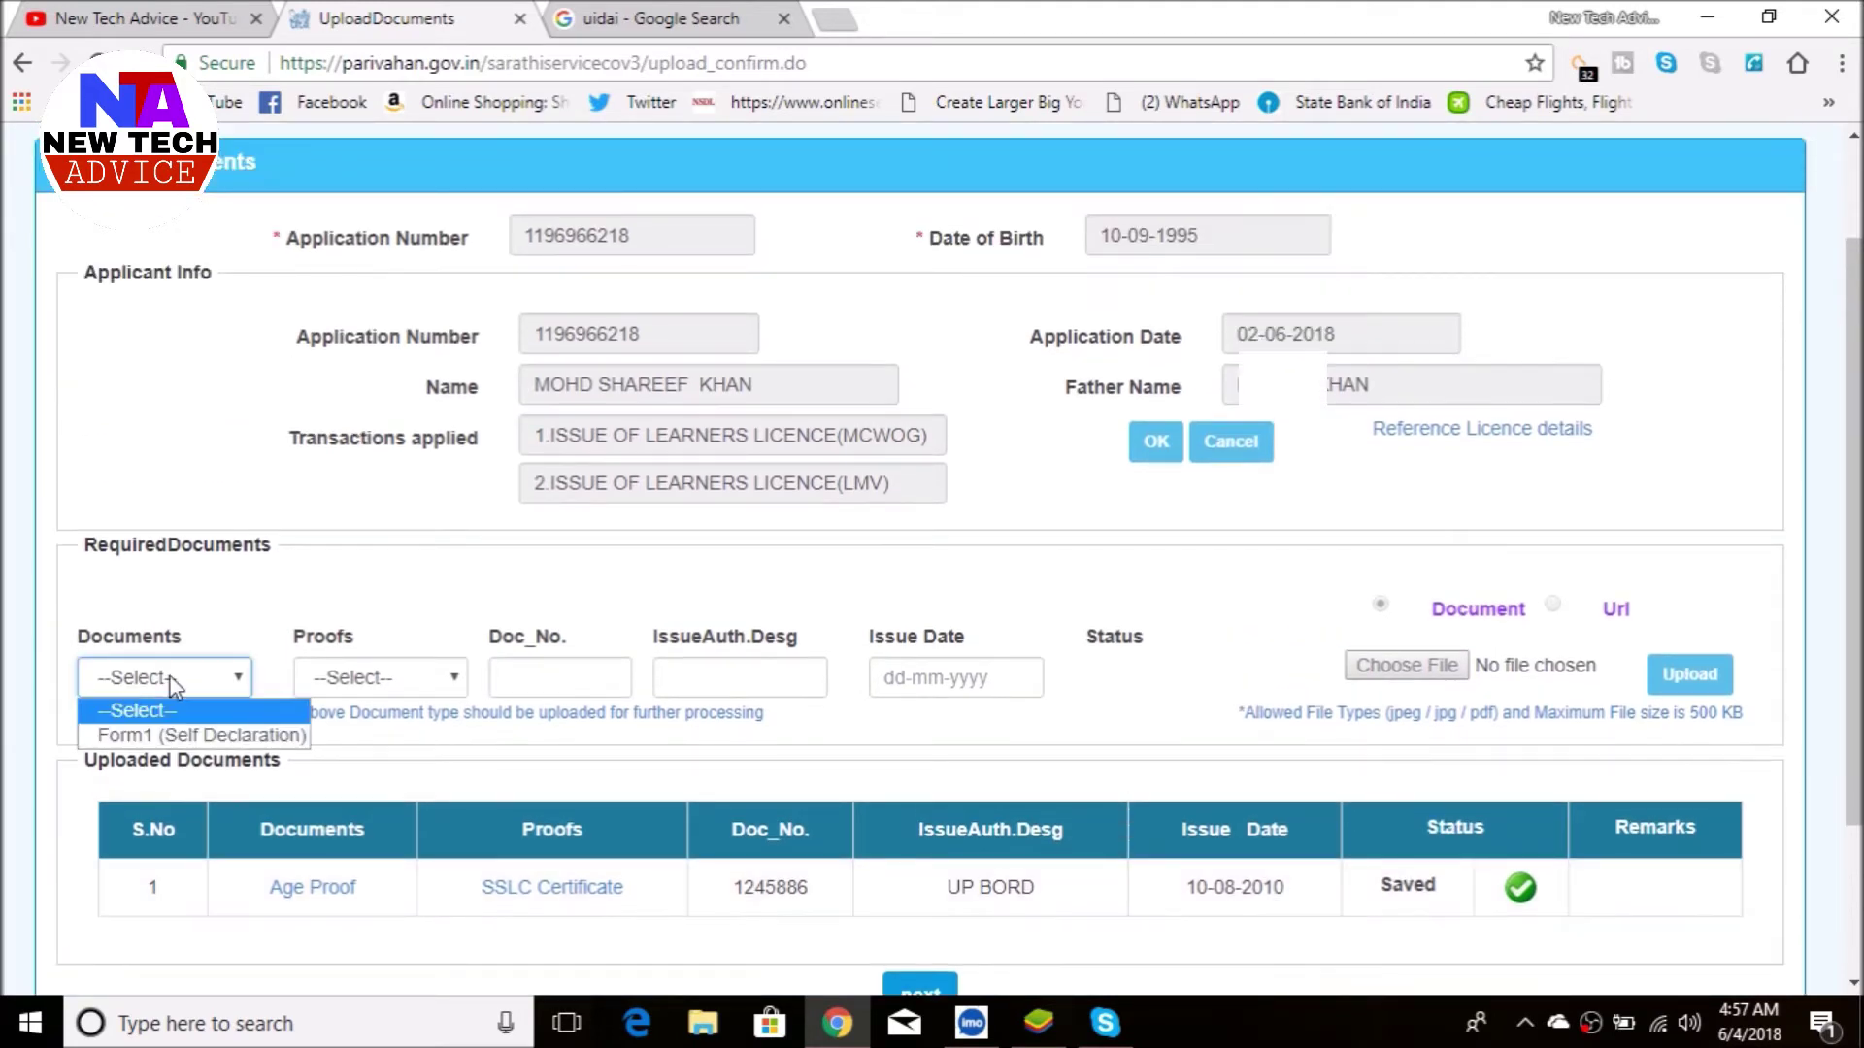
# - Choose Form1 (Self Declaration) as document and proof, entering its number and authority GOVeRM
pyautogui.click(145, 736)
pyautogui.click(377, 680)
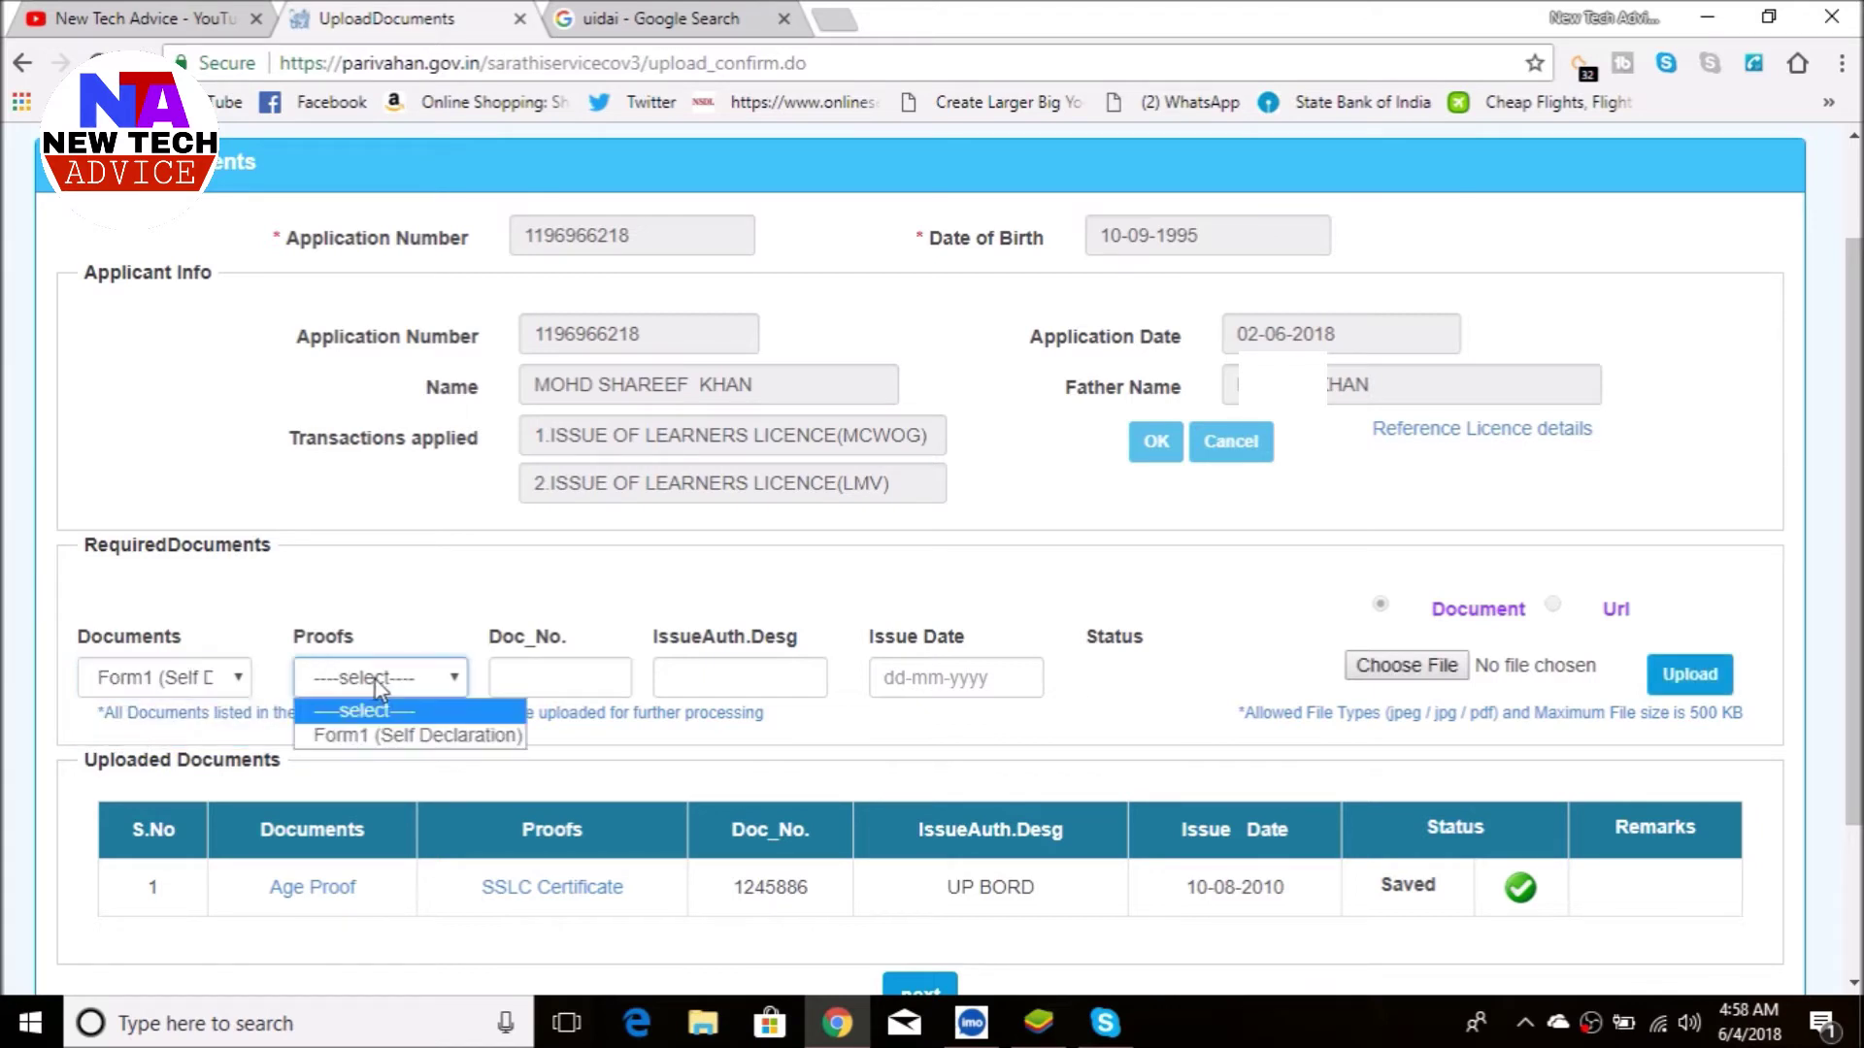
pyautogui.click(364, 736)
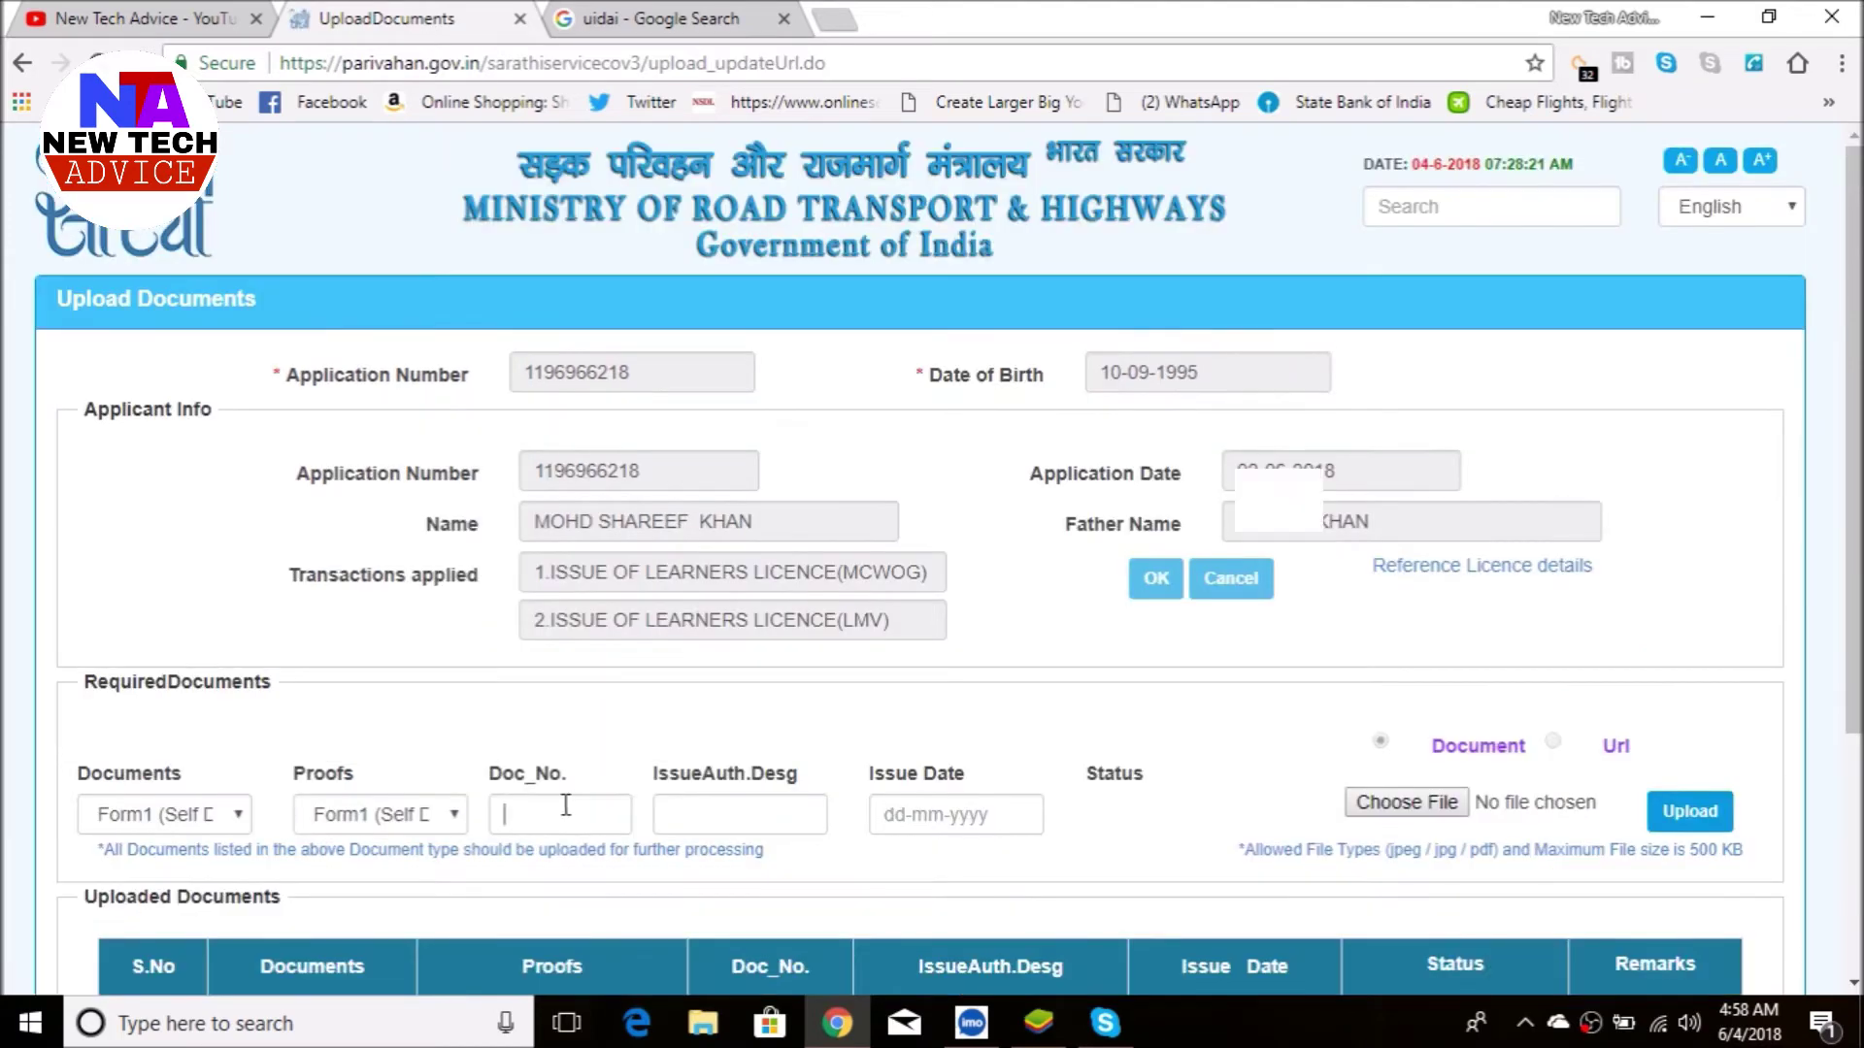
pyautogui.click(566, 806)
pyautogui.click(705, 813)
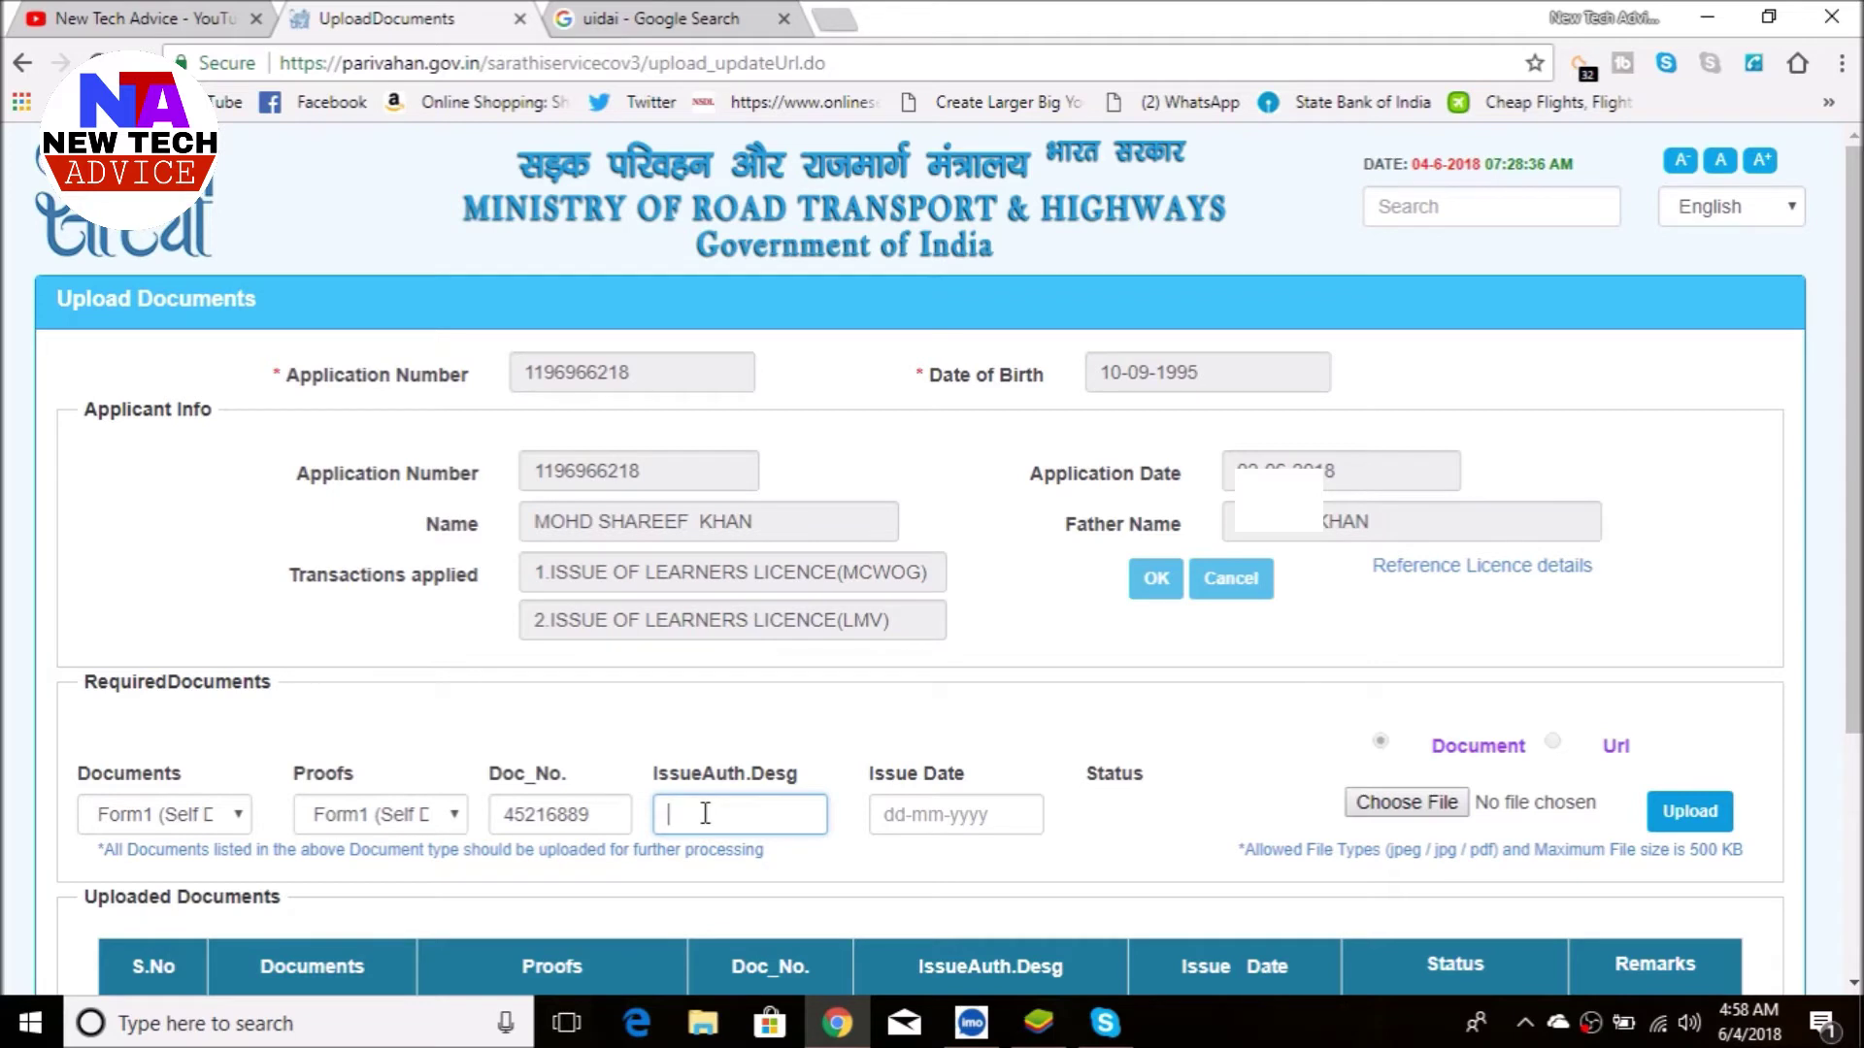
pyautogui.write('GOVeRMENT D')
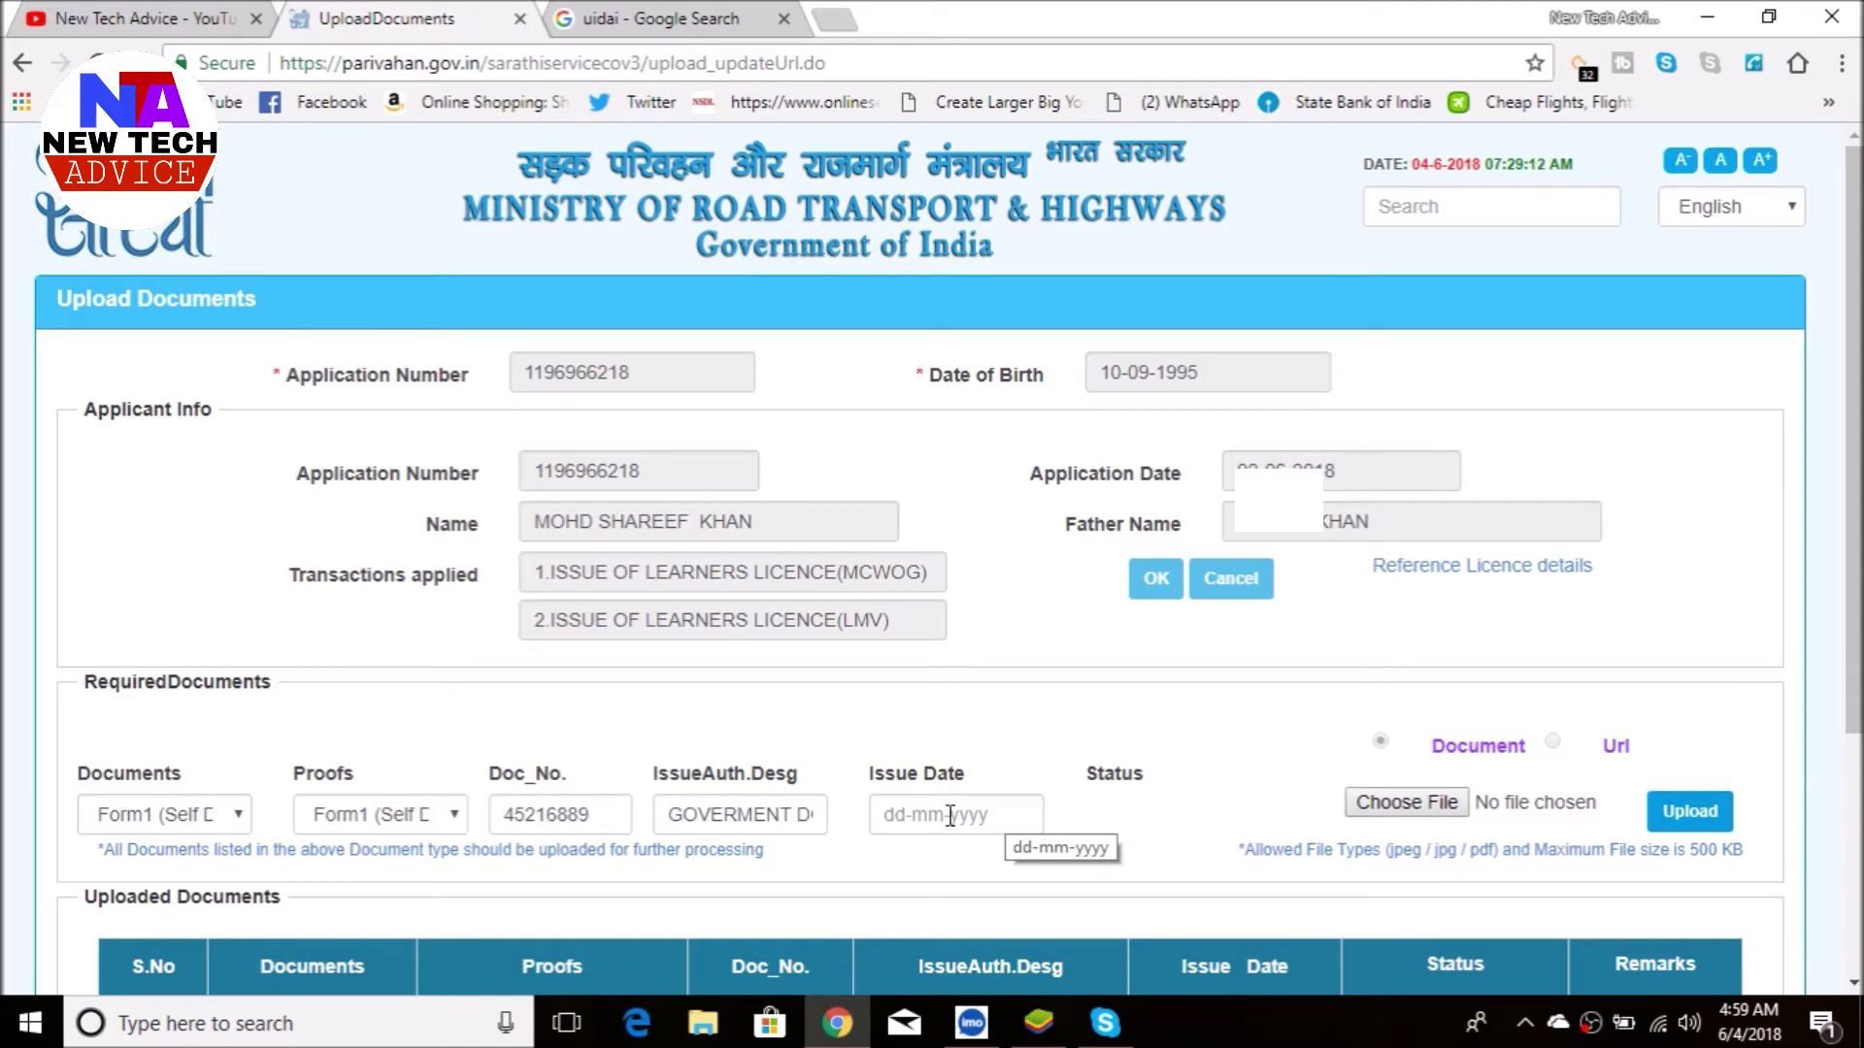
# - Set issue date 01-06-2018, attach and confirm the declaration, and continue to Application Status
pyautogui.click(974, 825)
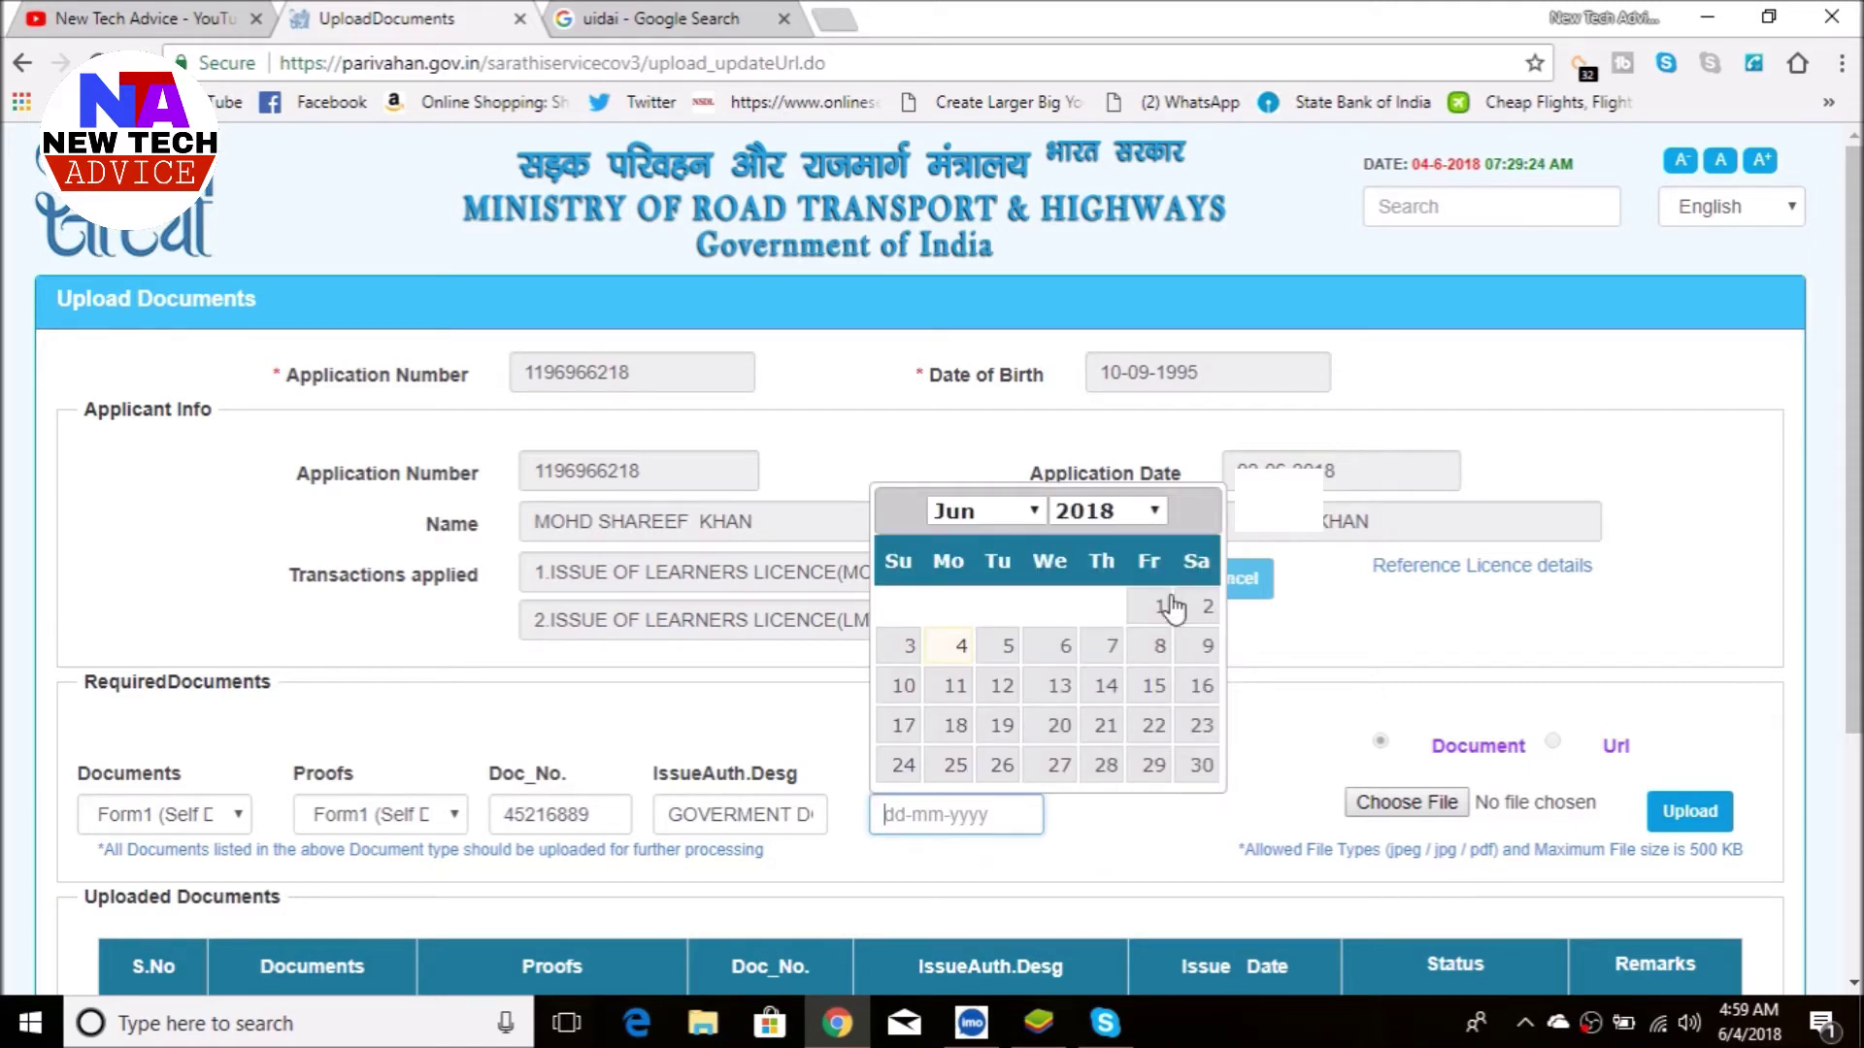
pyautogui.click(1159, 606)
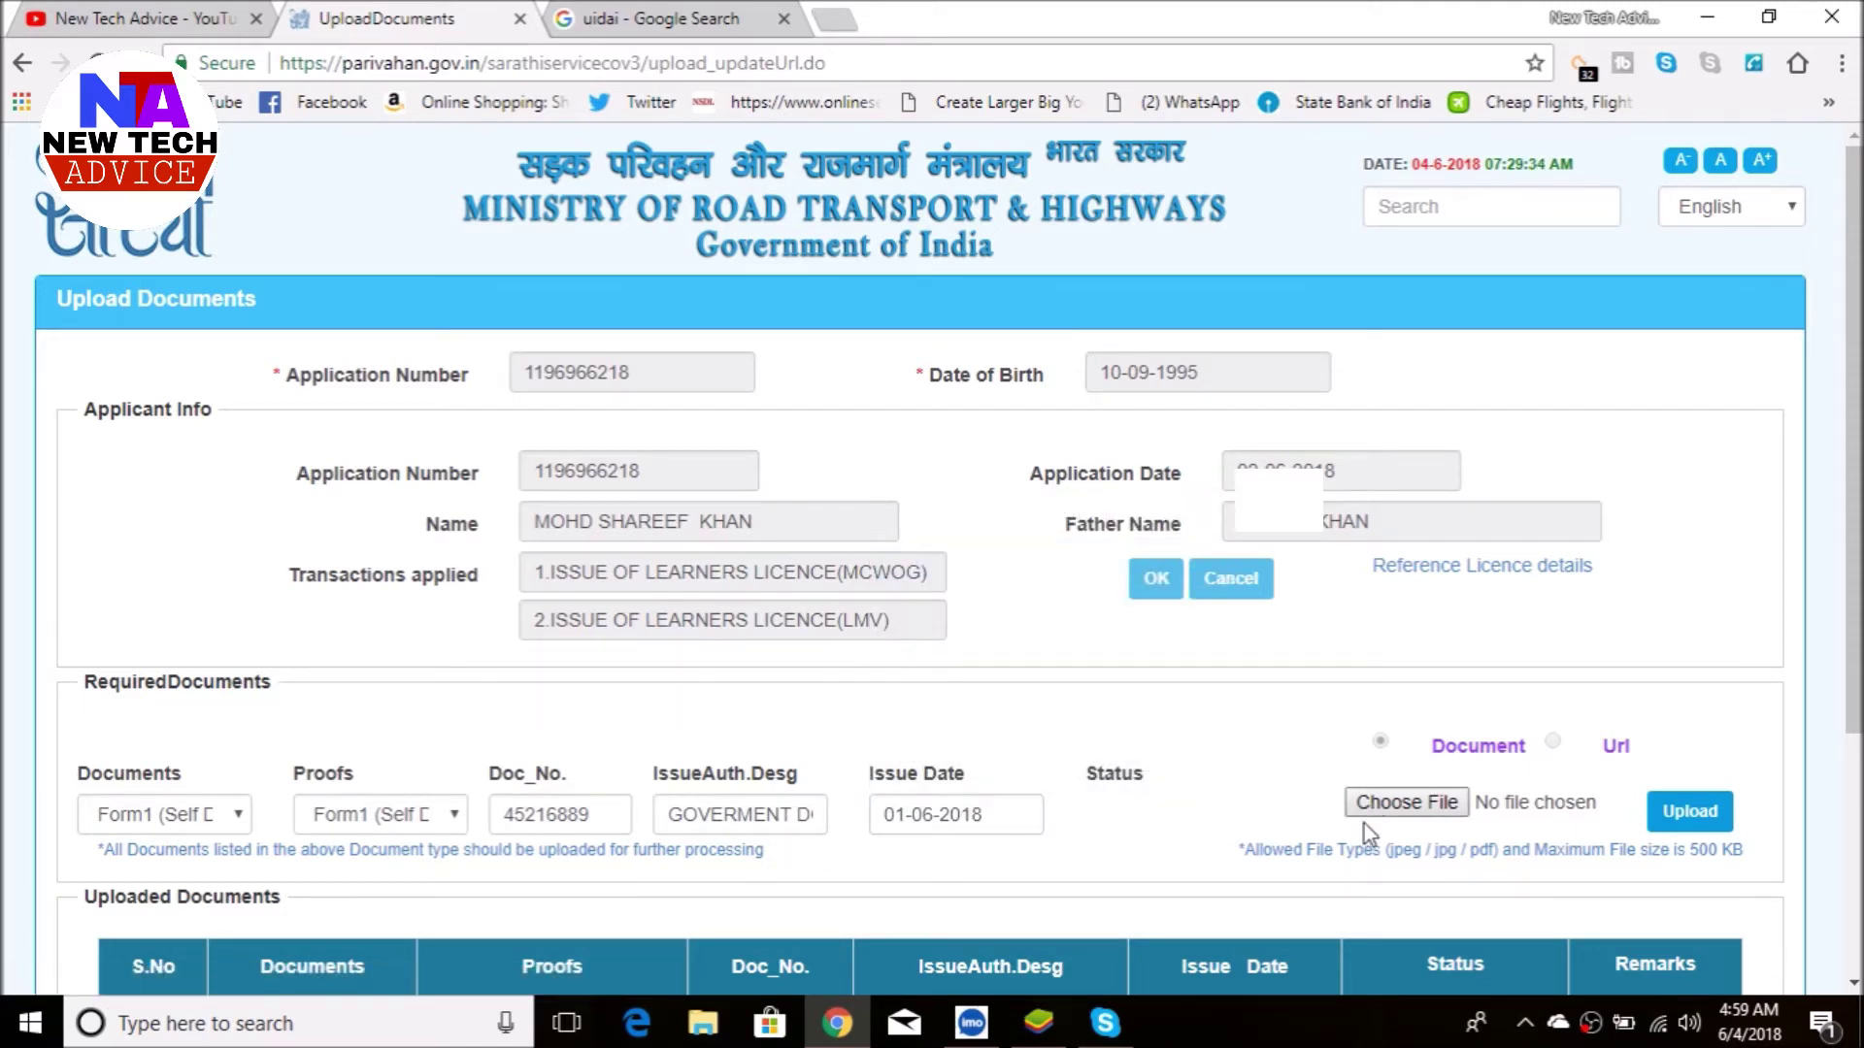
pyautogui.click(1407, 803)
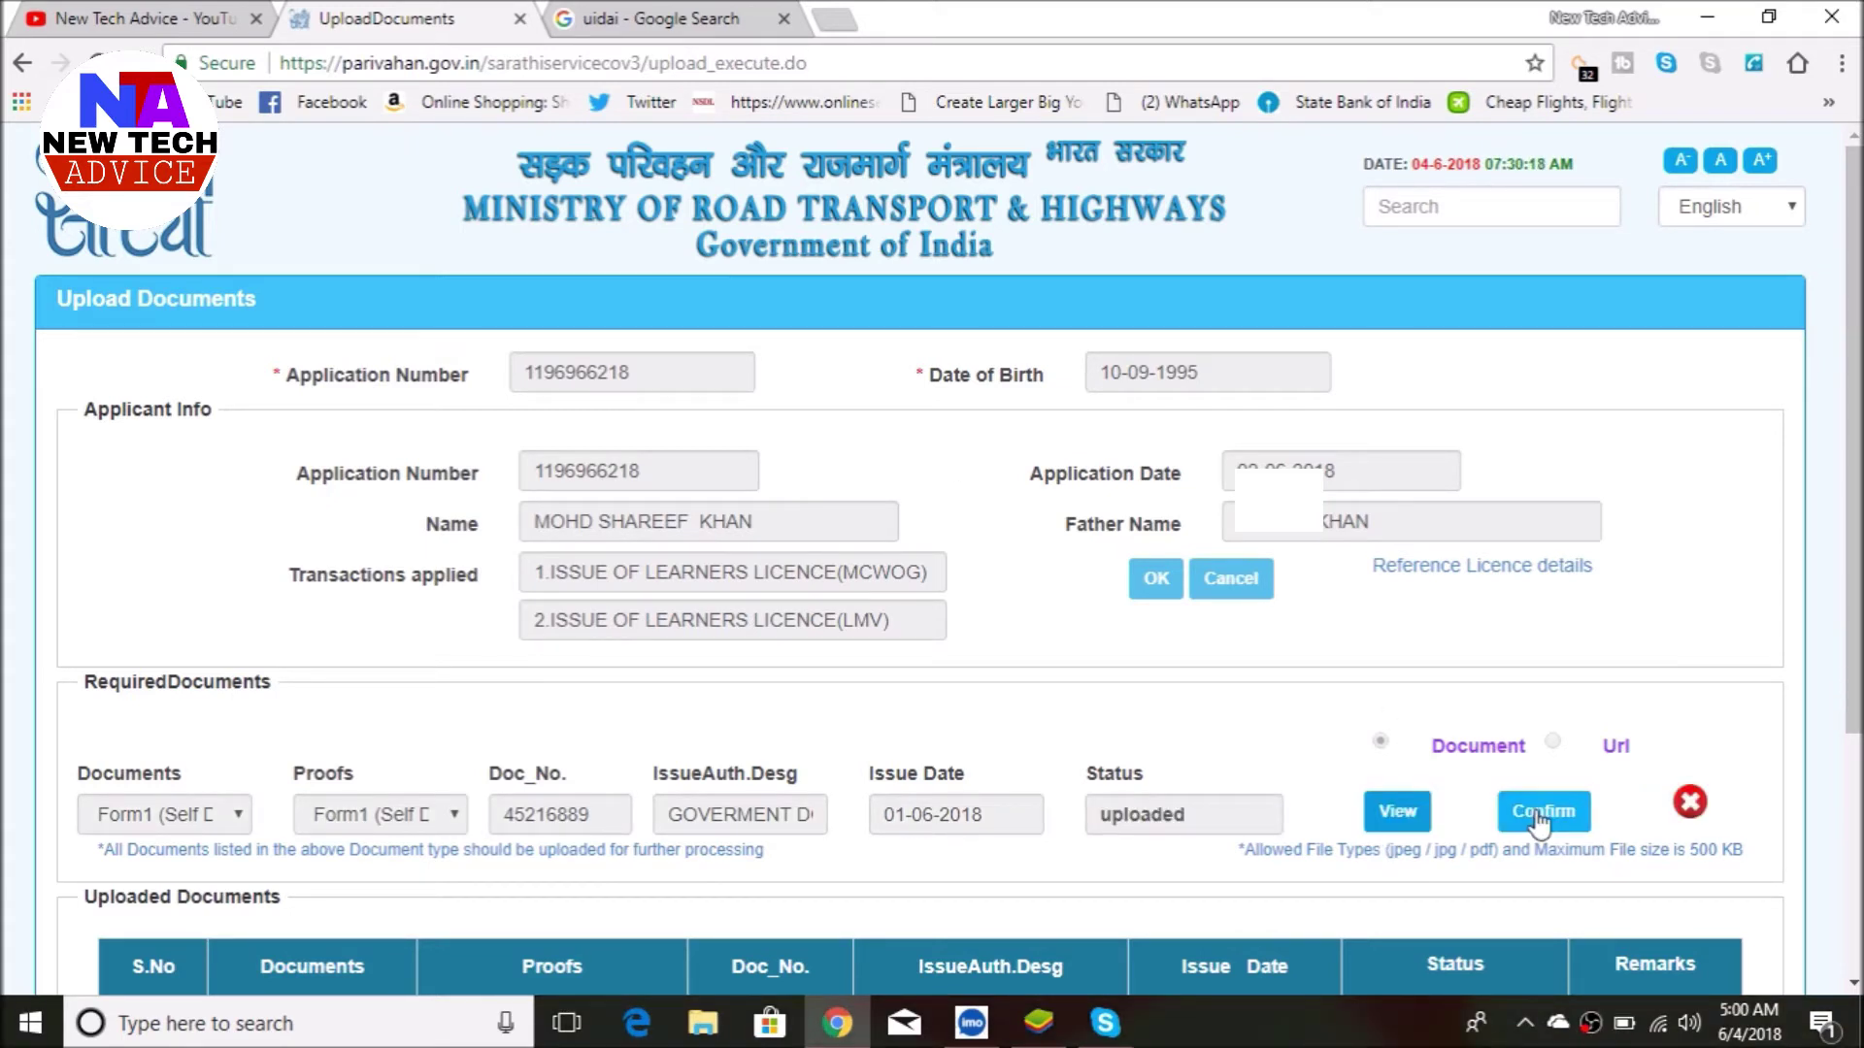
pyautogui.click(1539, 820)
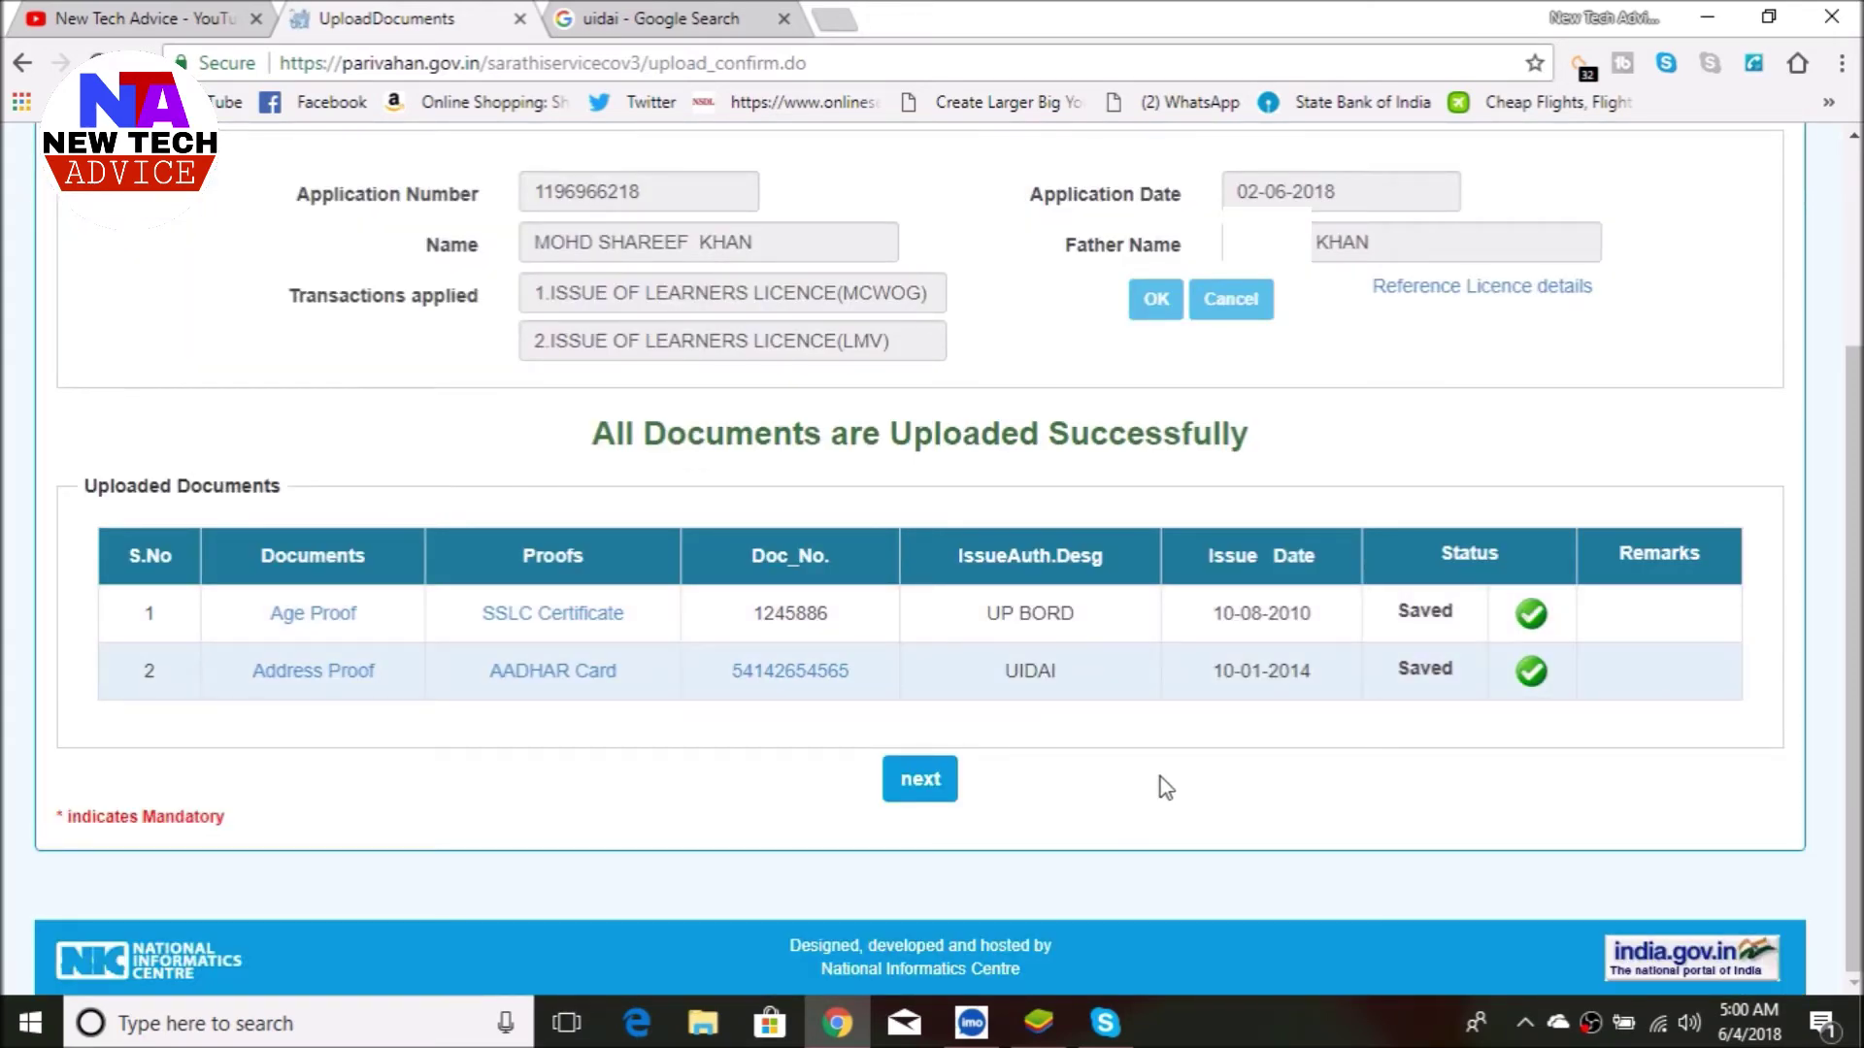
pyautogui.click(925, 798)
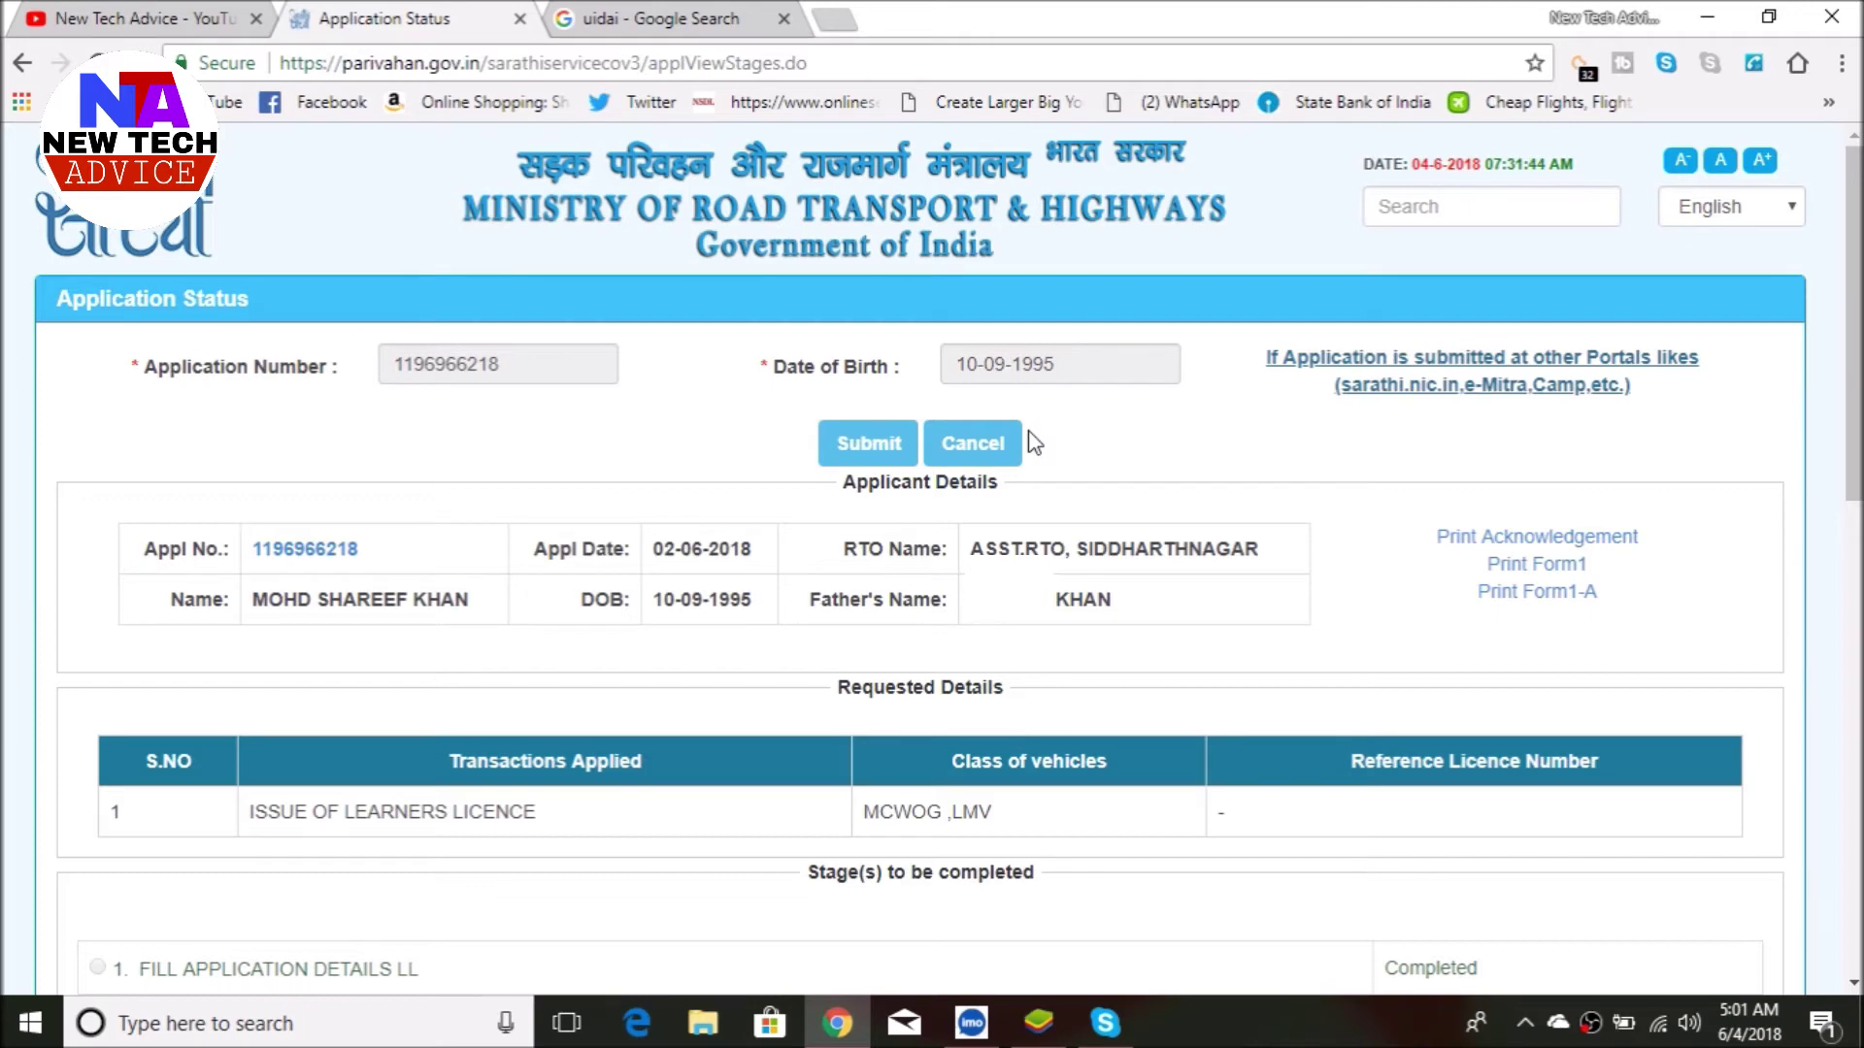
# - Select the UPLOAD PHOTO AND SIGNATURE stage and proceed to it
pyautogui.scroll(-5, 1034, 443)
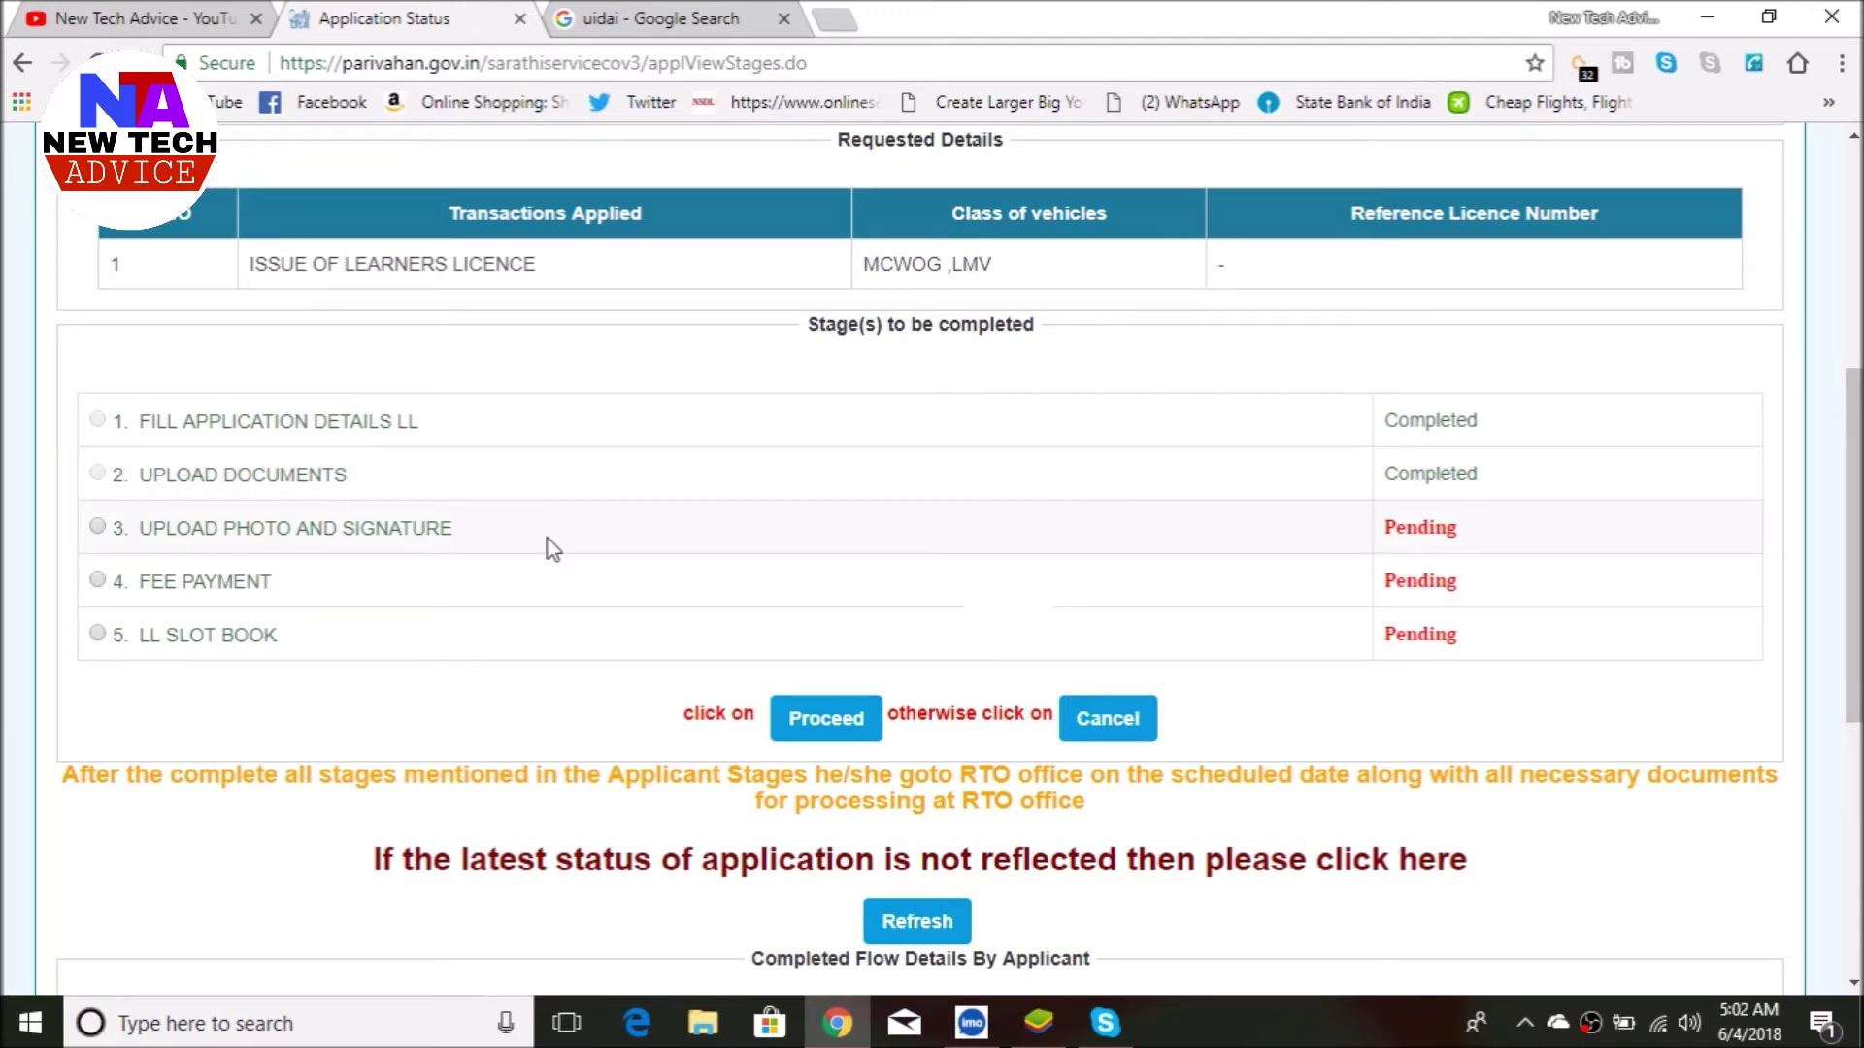
pyautogui.click(98, 531)
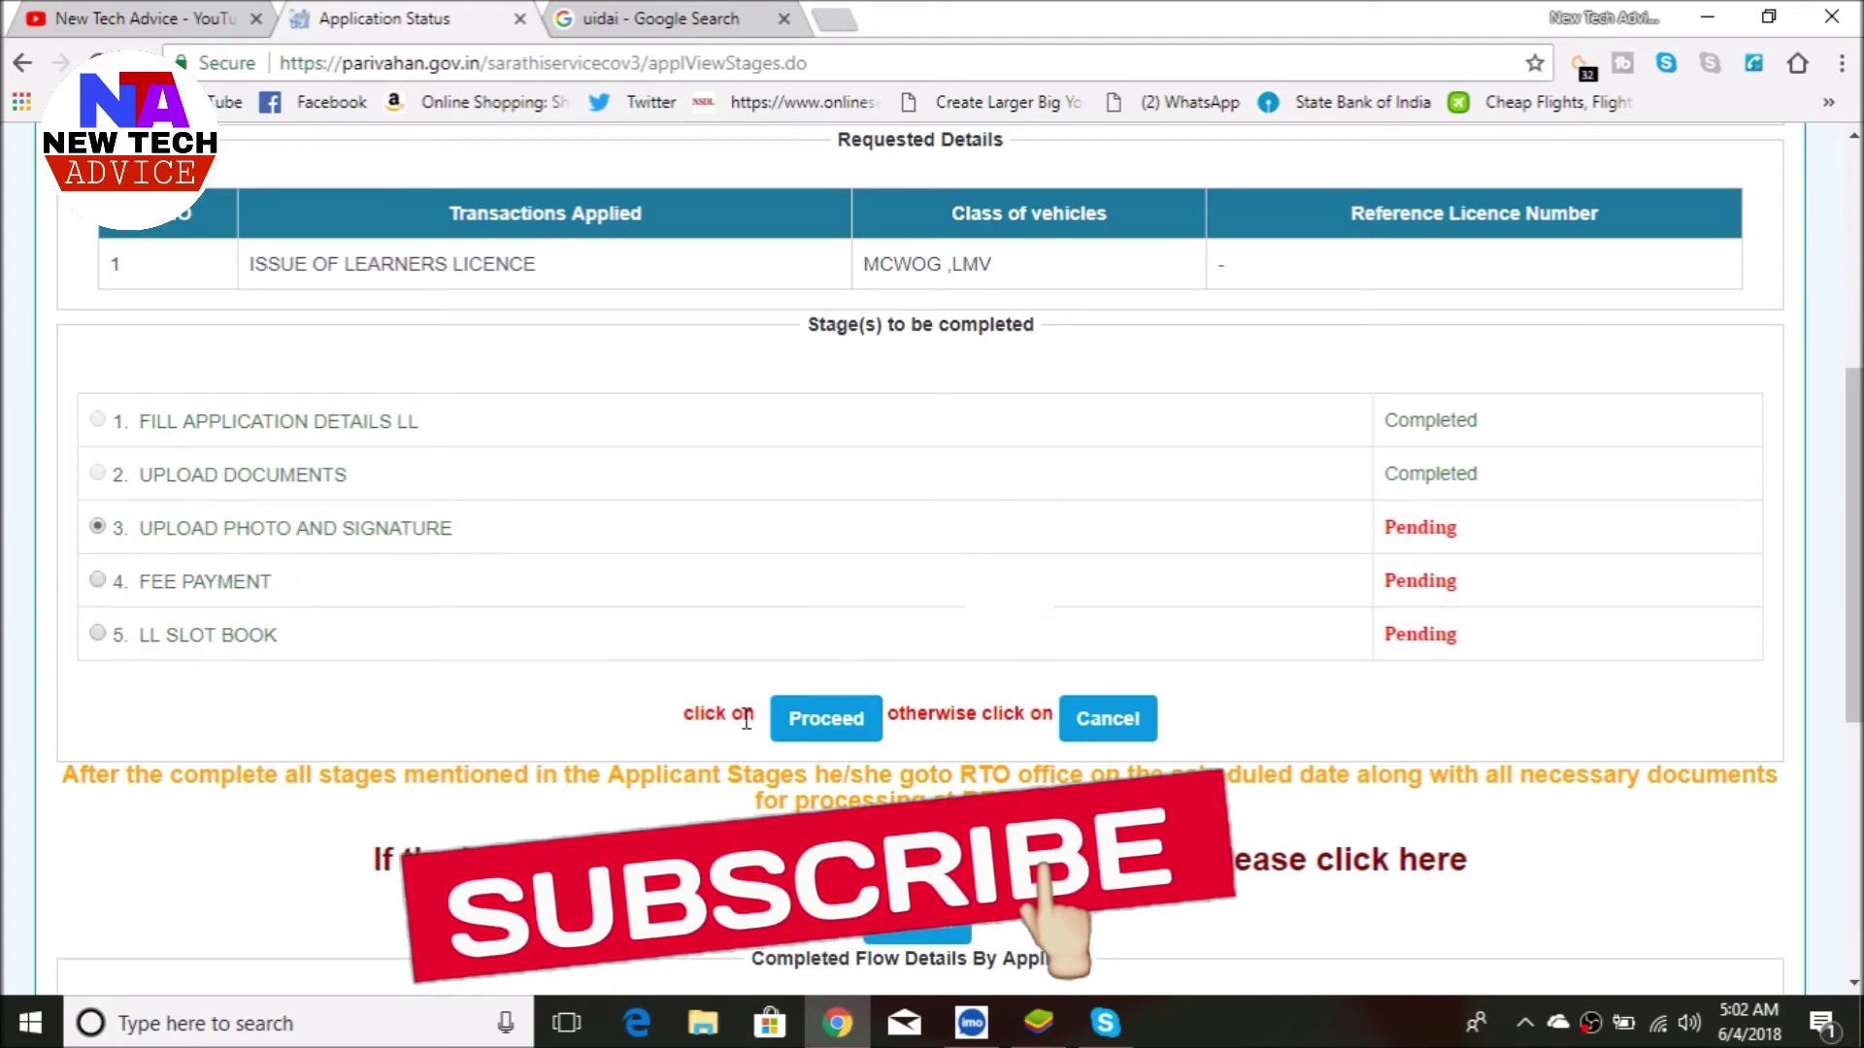
pyautogui.click(837, 721)
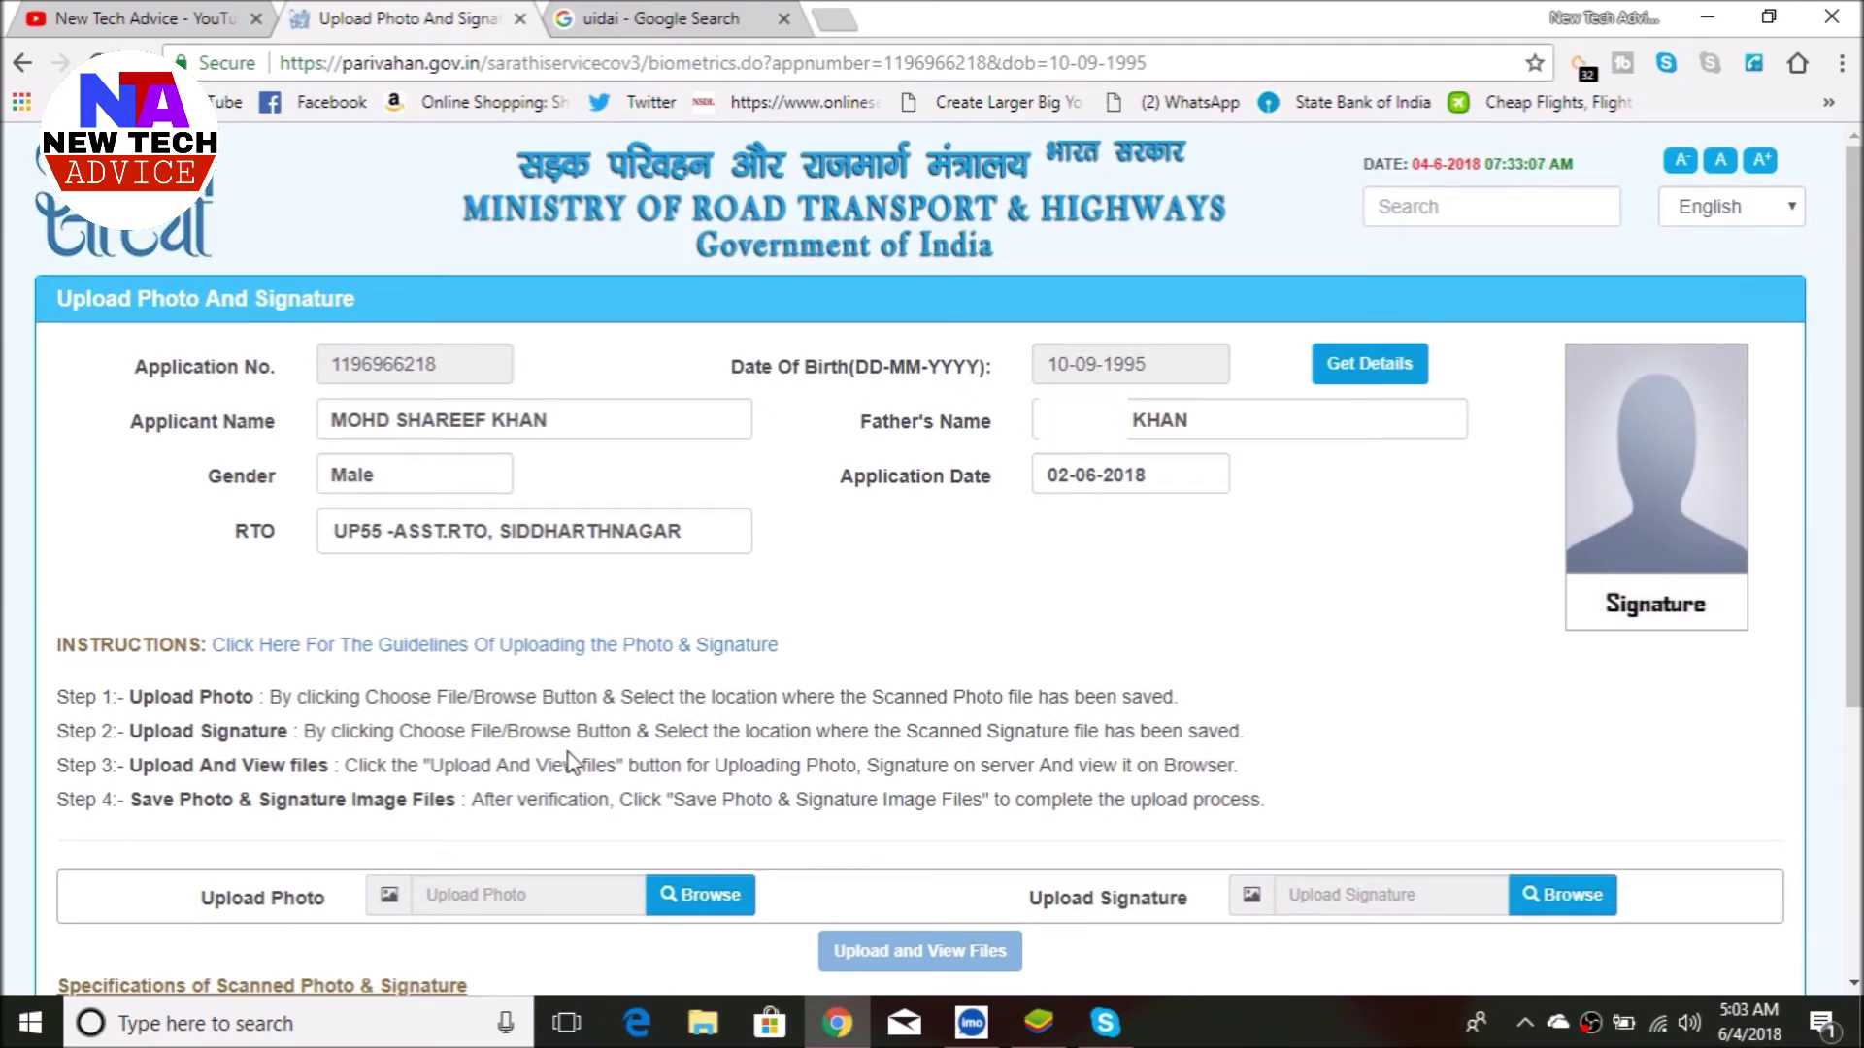
# - Choose photo 1.jpg under Upload Photo and signature.jpg under Upload Signature
pyautogui.scroll(-1, 568, 753)
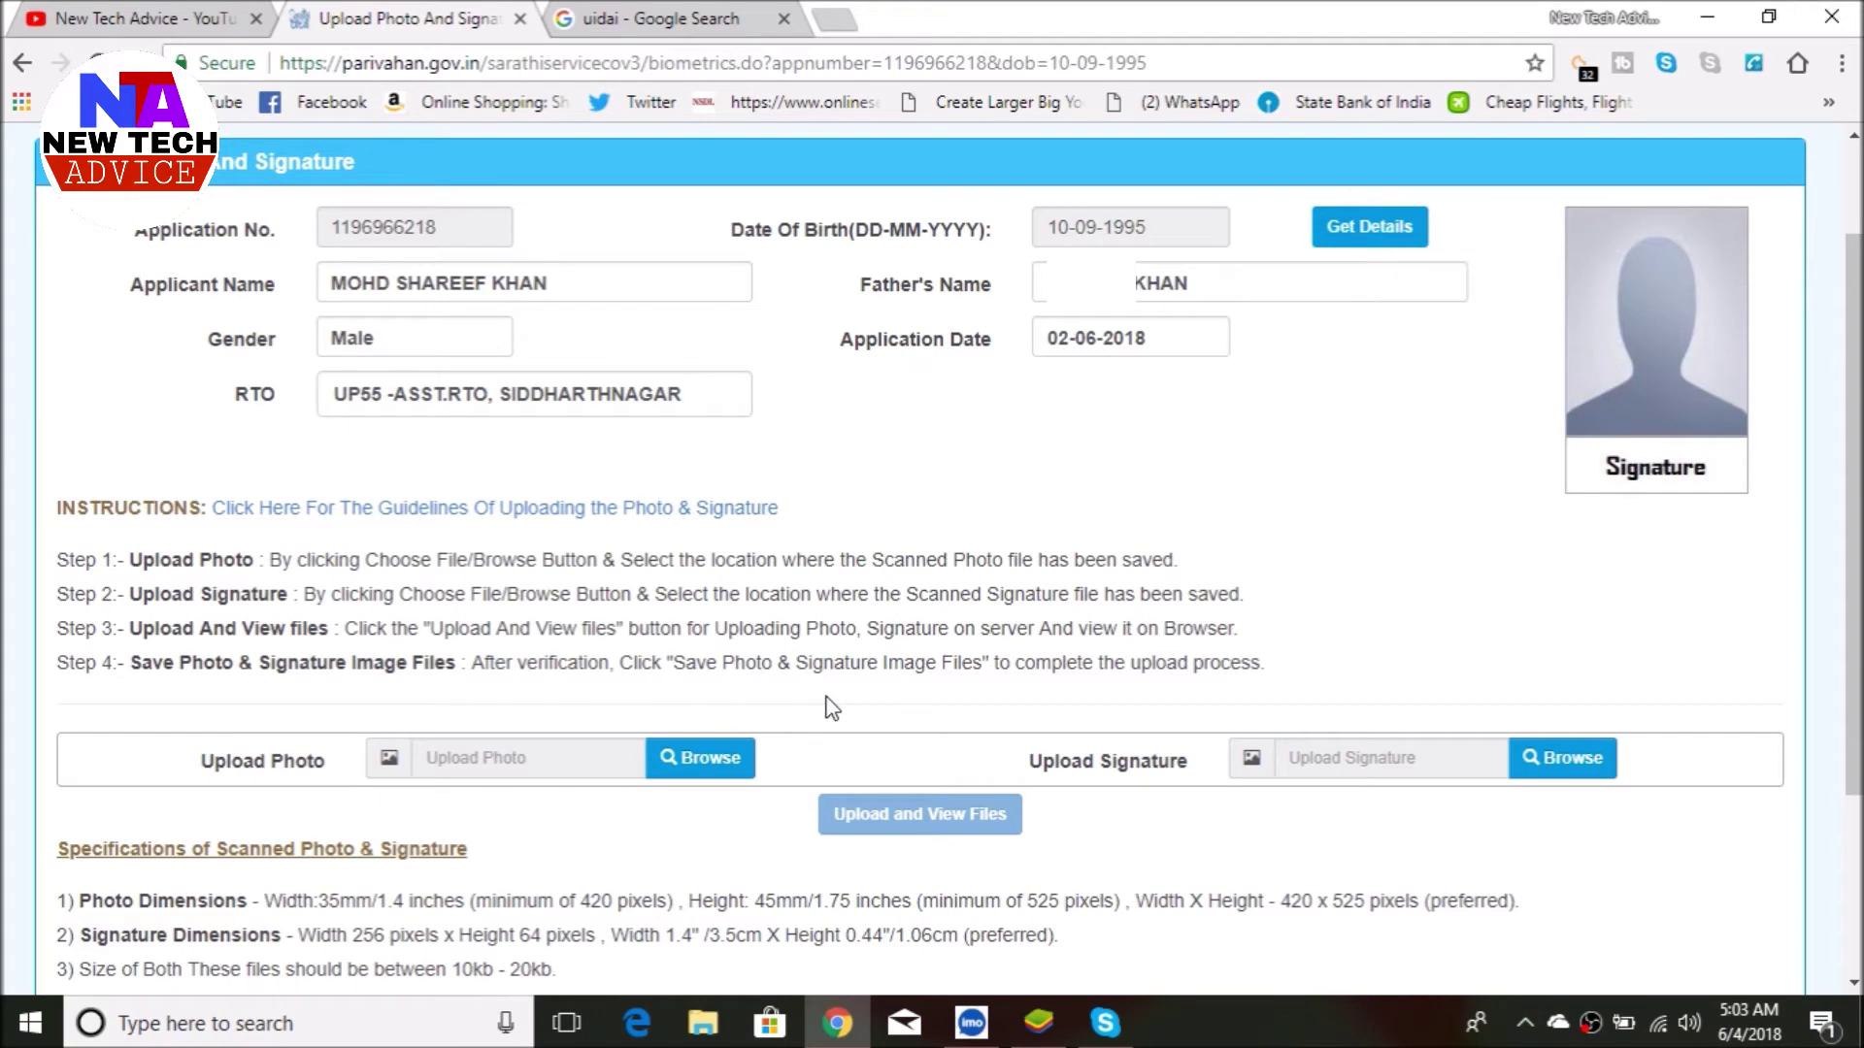
pyautogui.scroll(-3, 825, 708)
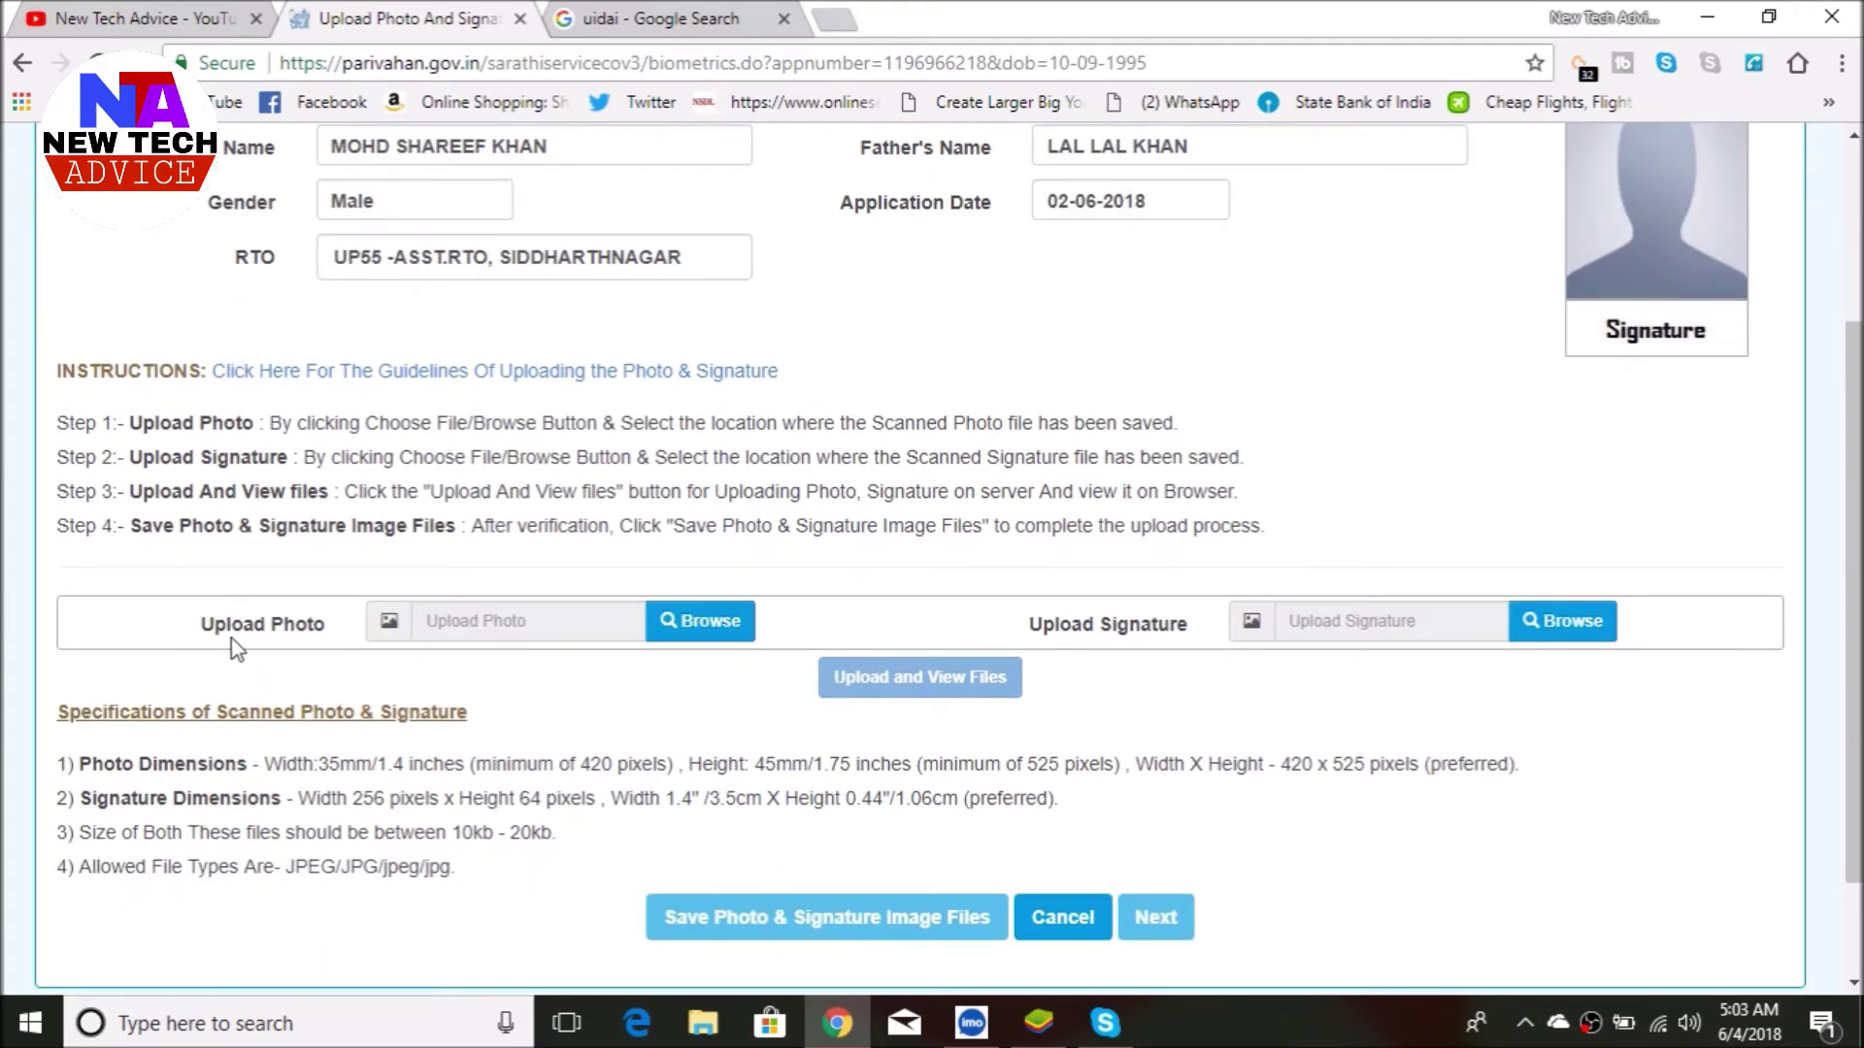
pyautogui.click(710, 626)
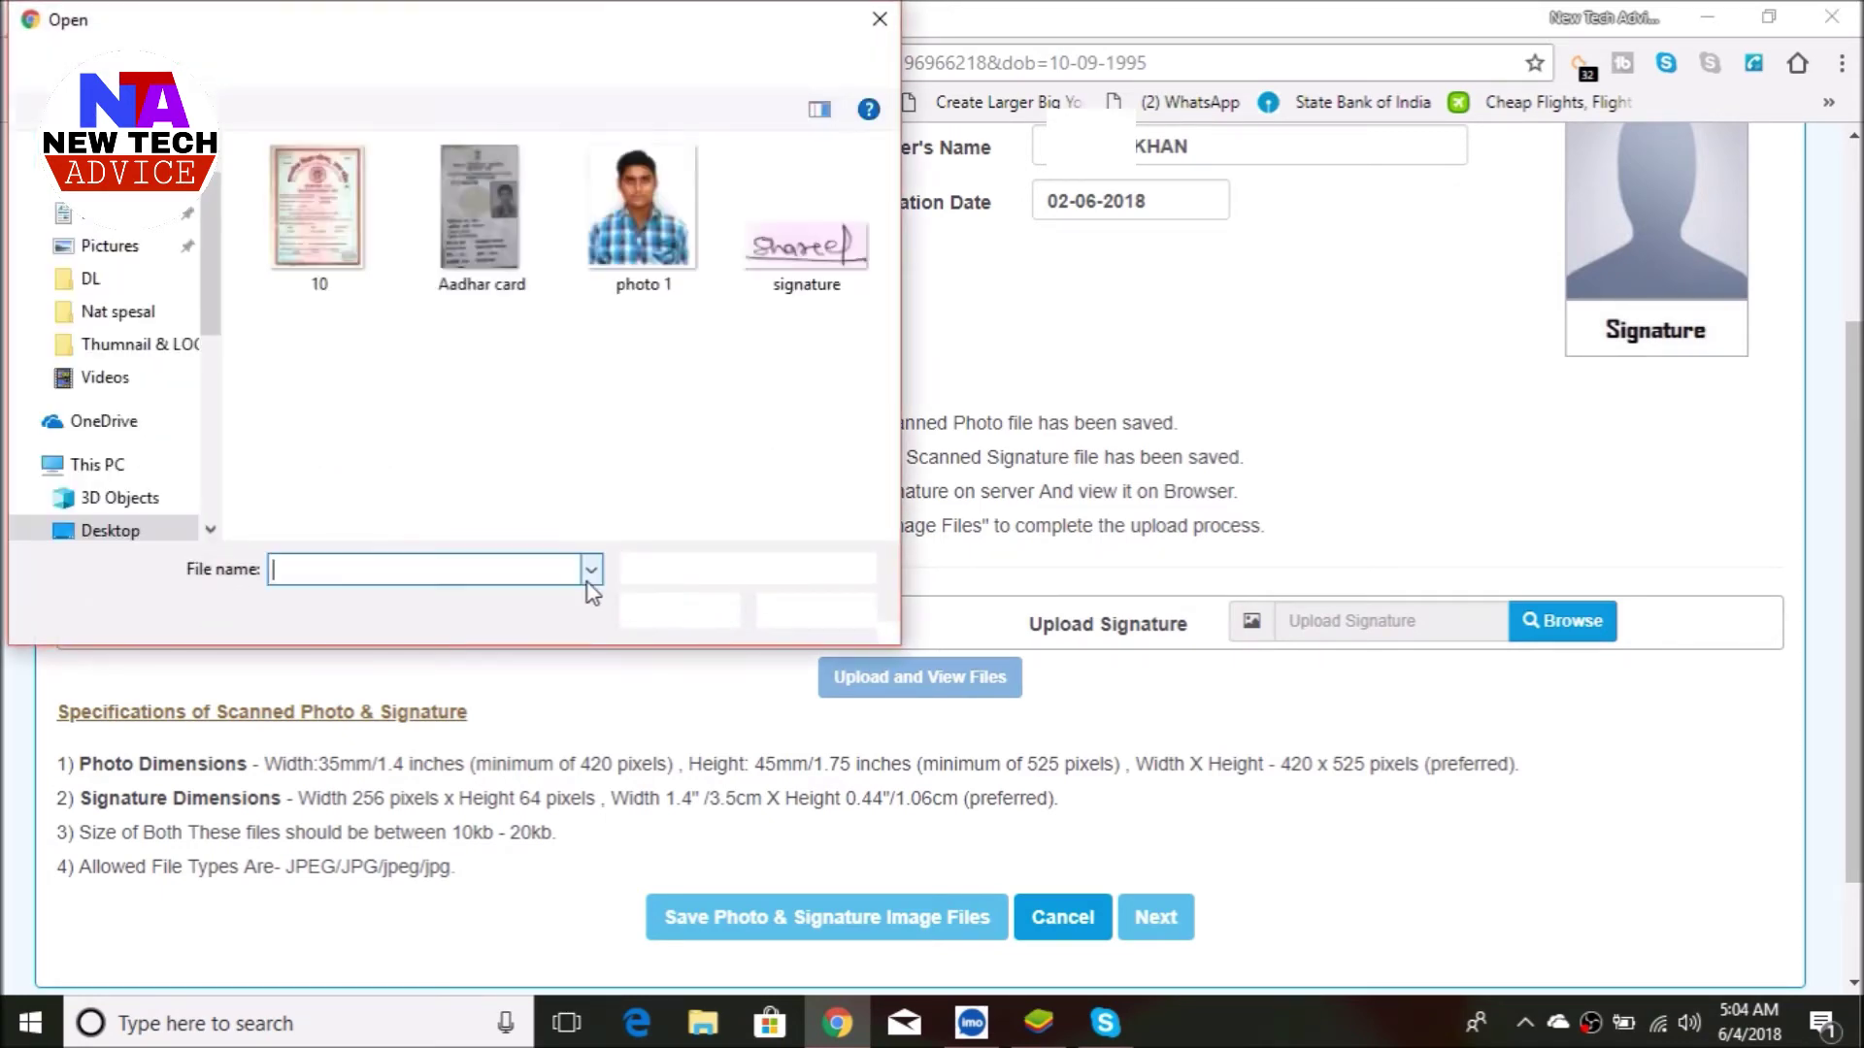
pyautogui.click(682, 240)
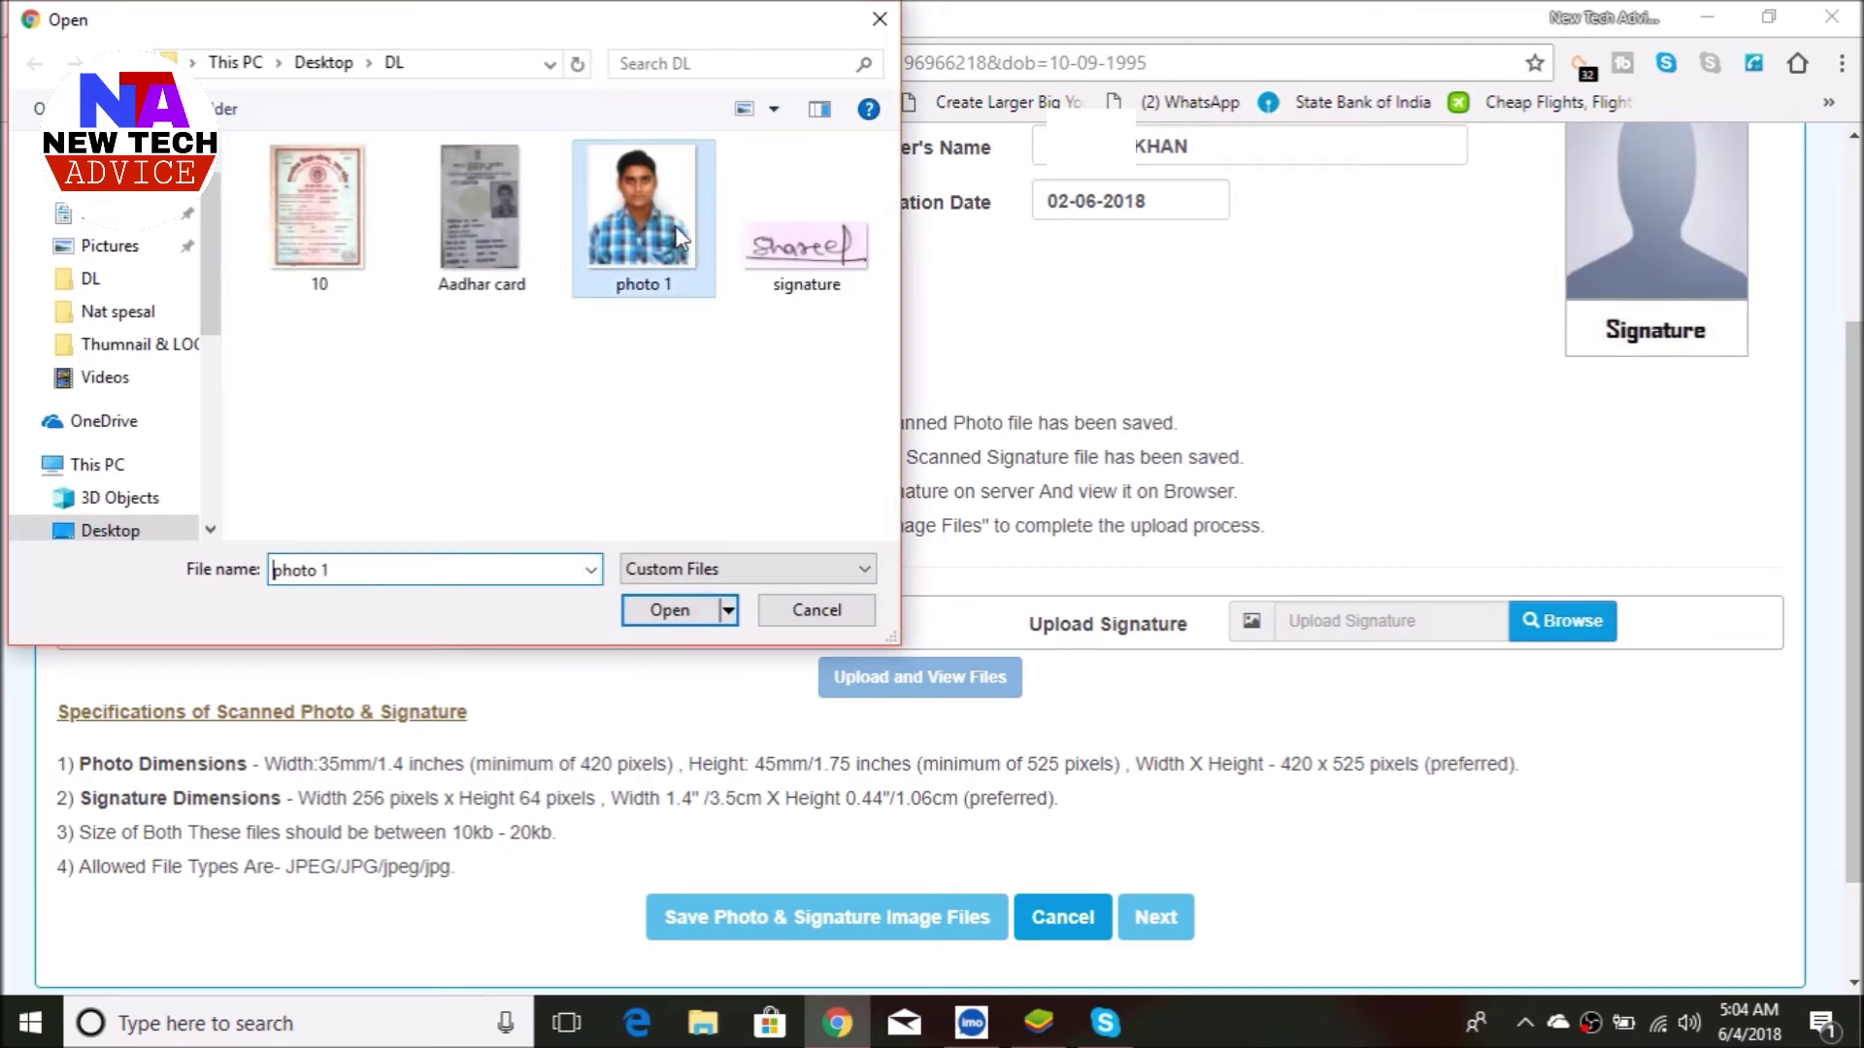
pyautogui.click(686, 612)
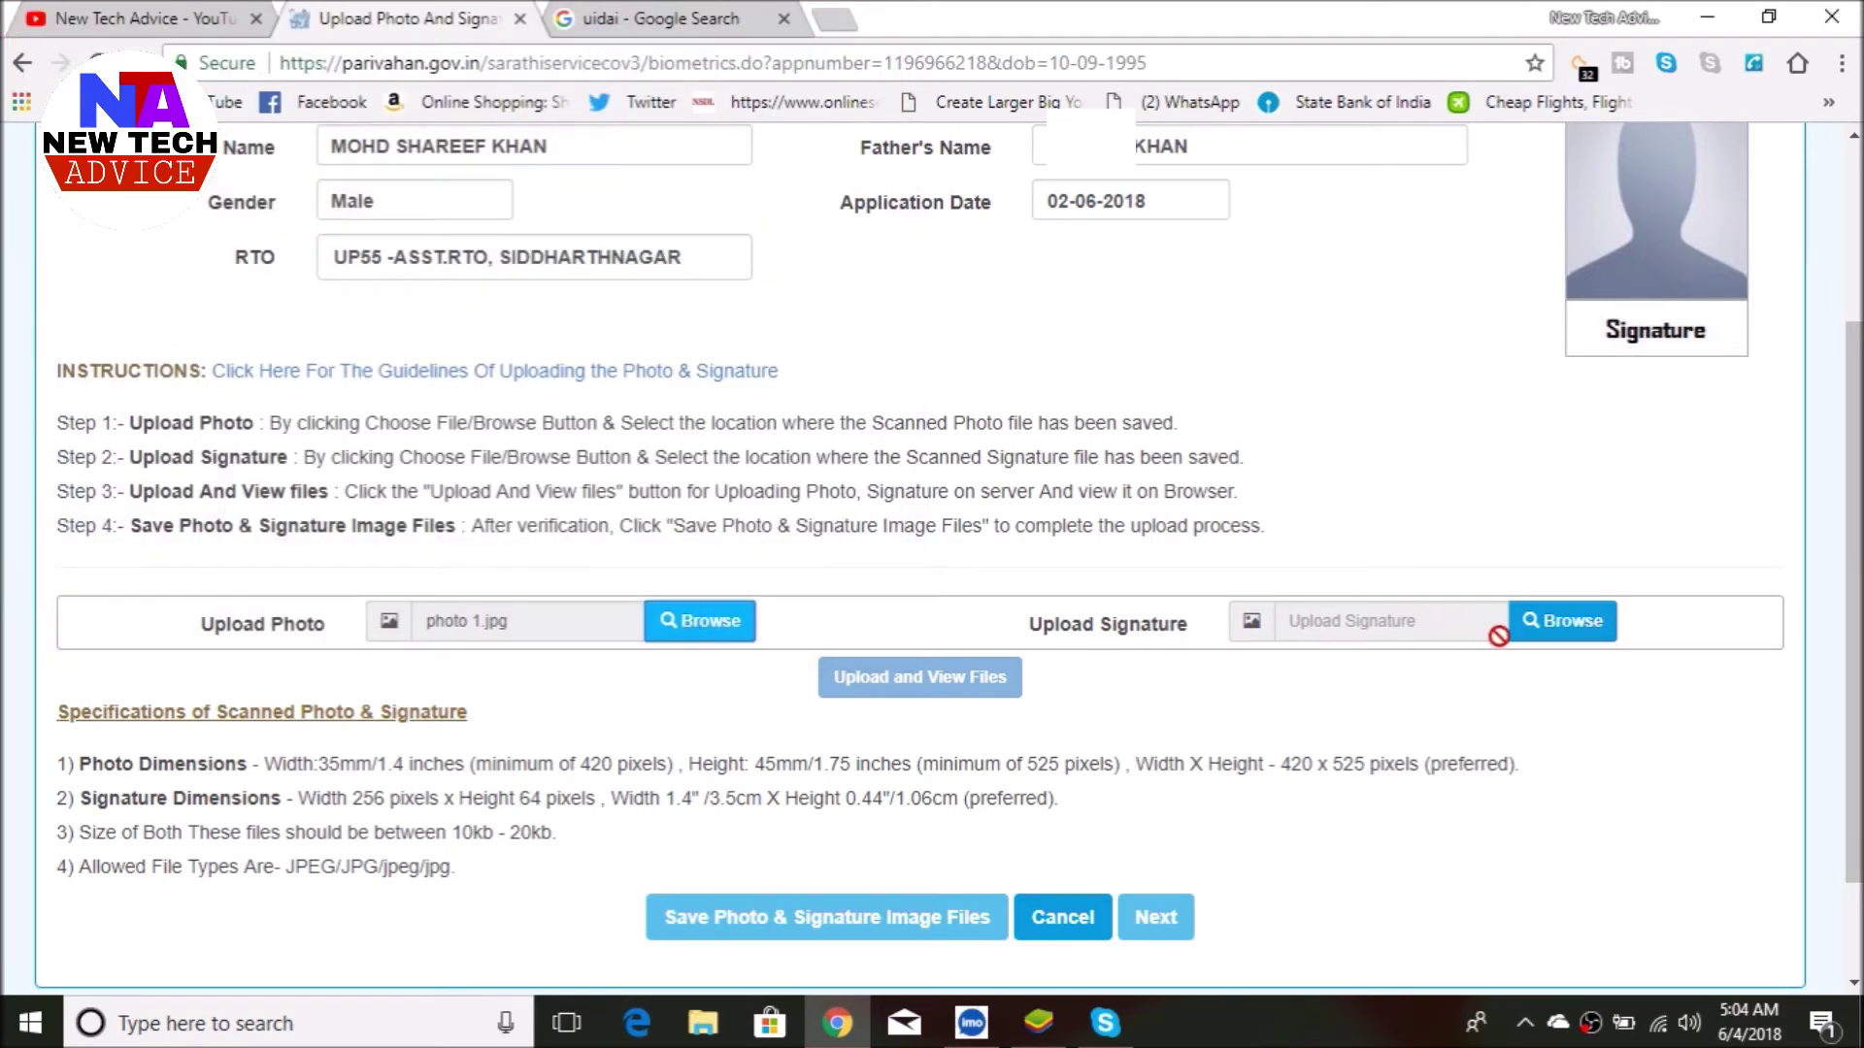
pyautogui.click(1552, 630)
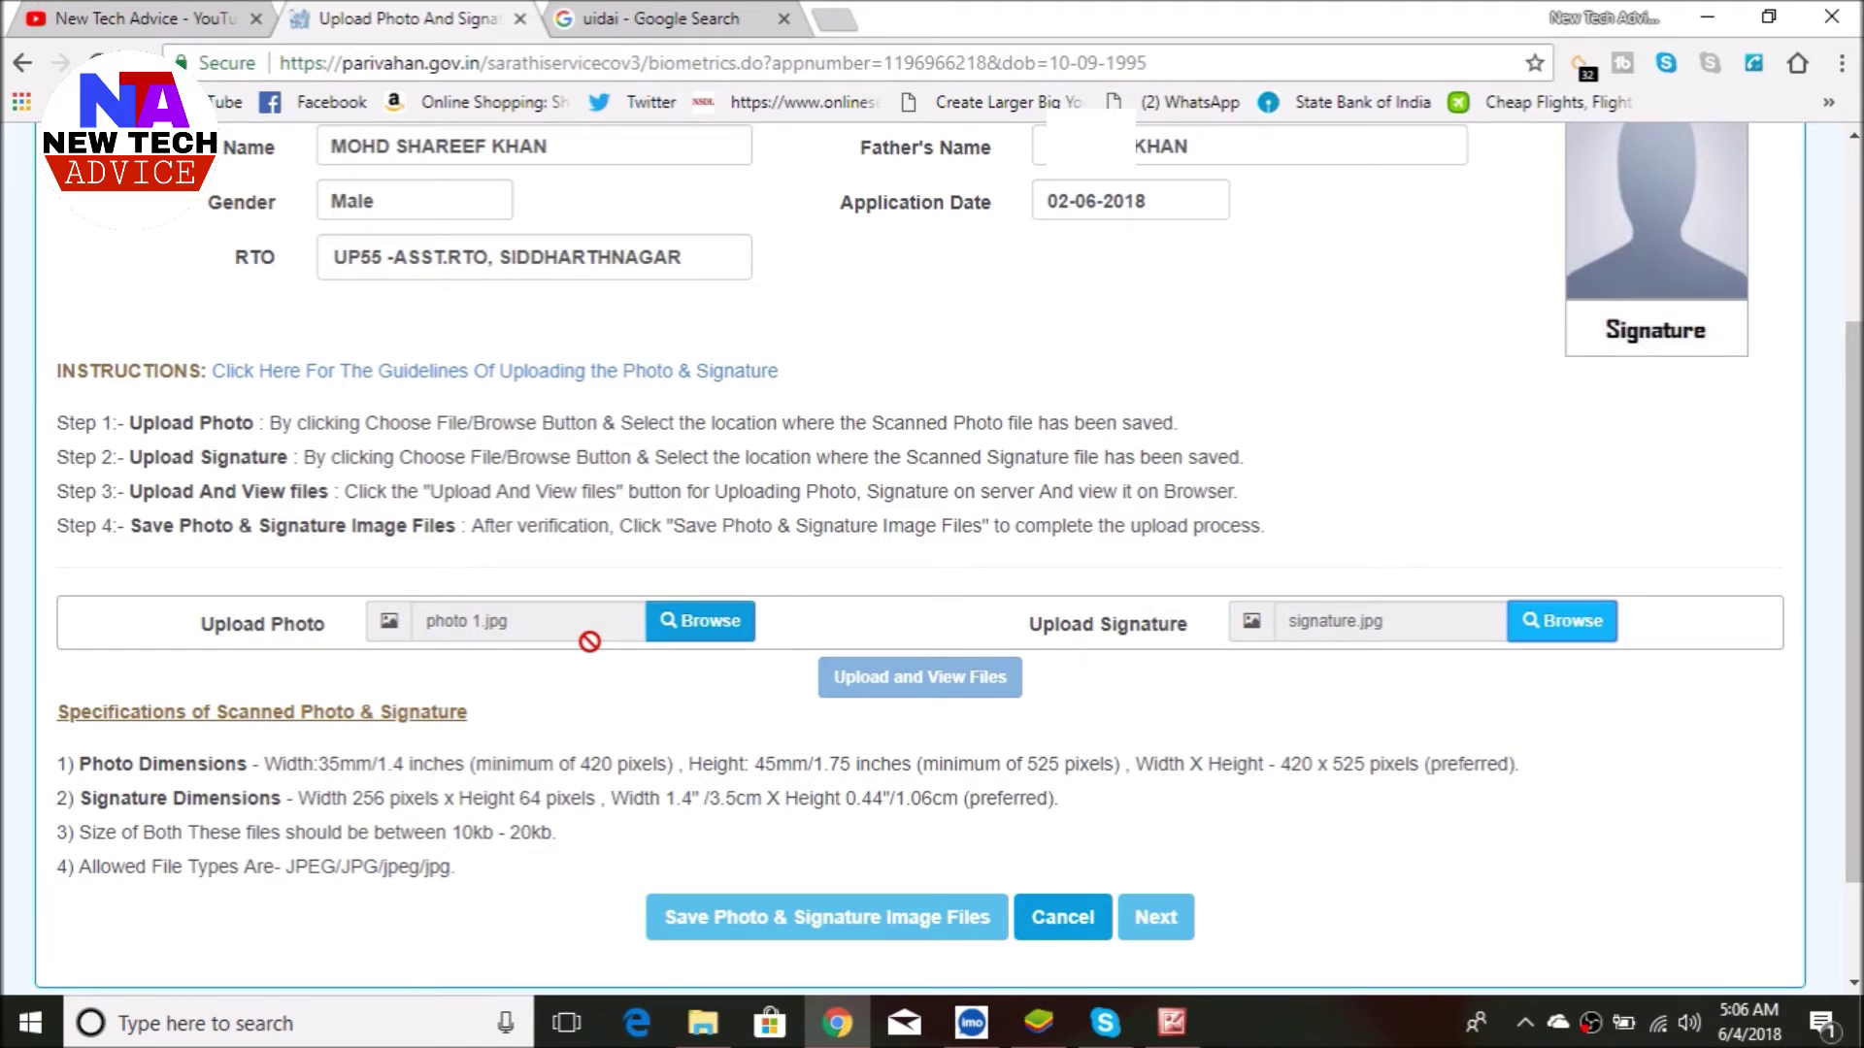
pyautogui.click(1172, 1023)
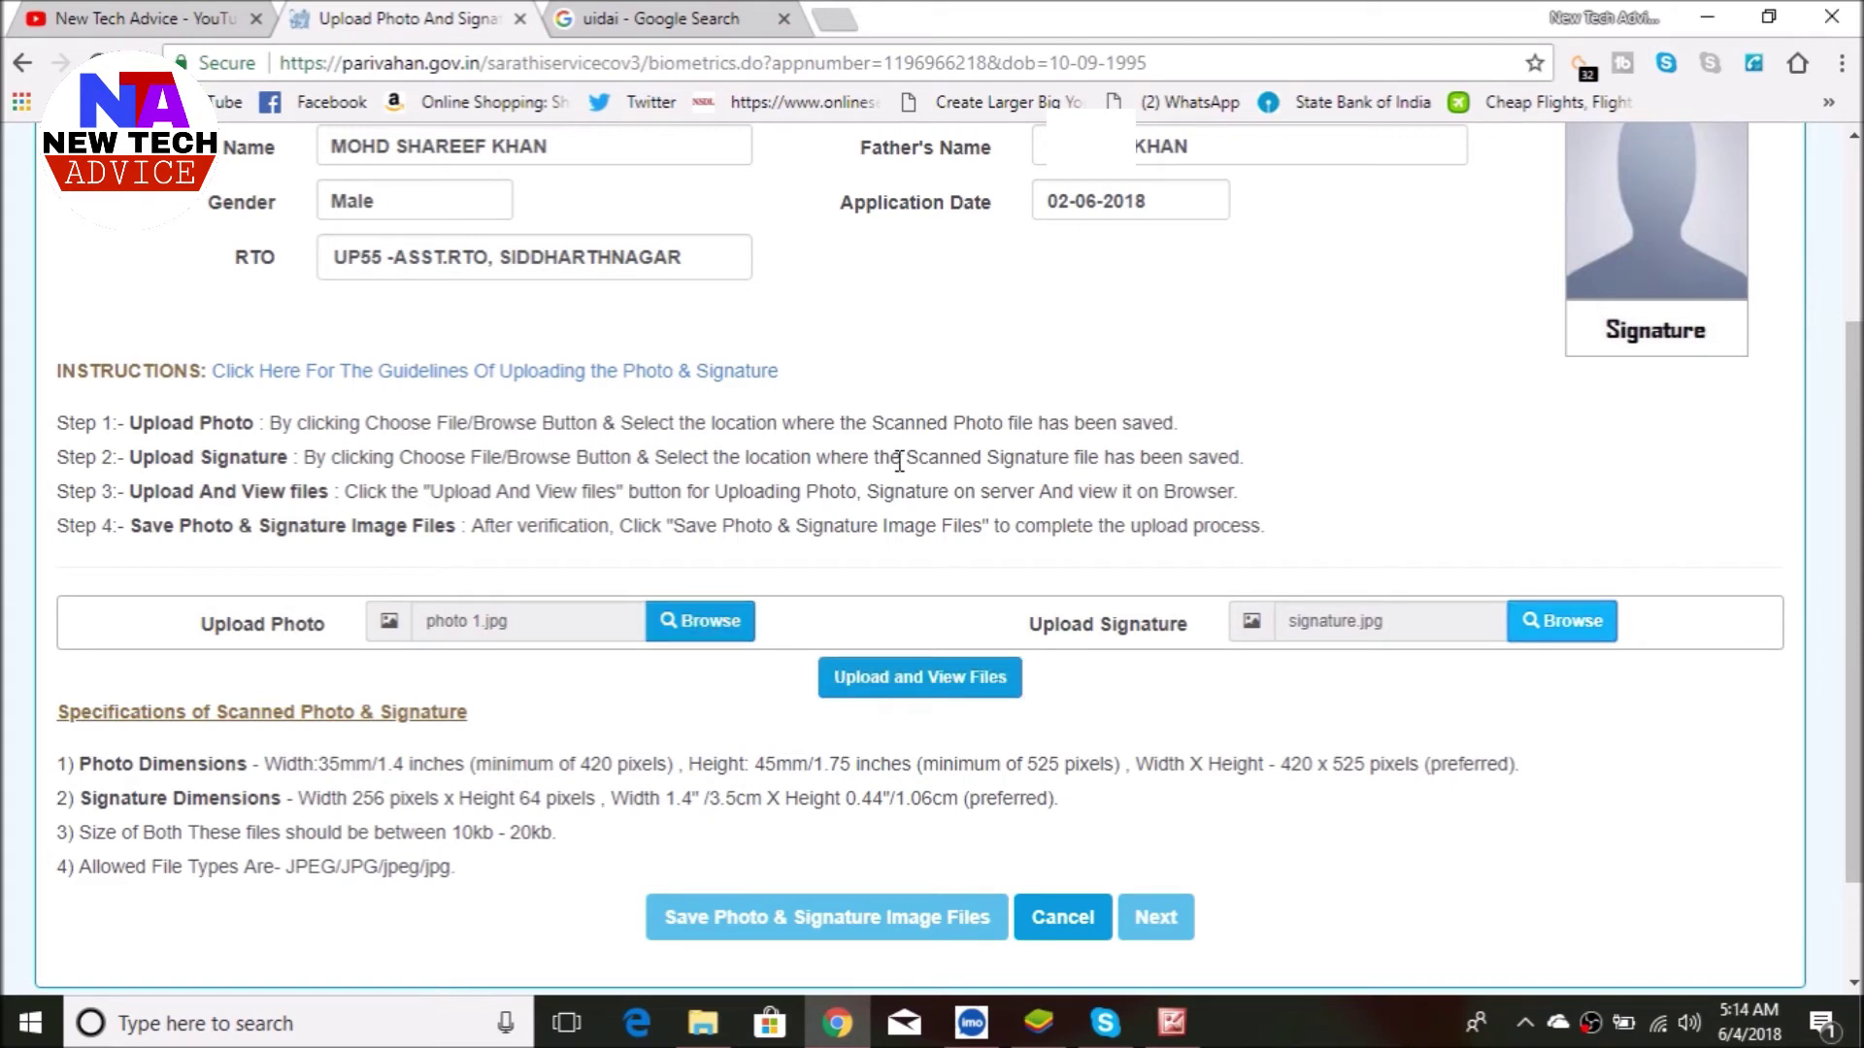
# - Upload and preview both images, save them, and continue to the application status page
pyautogui.click(891, 680)
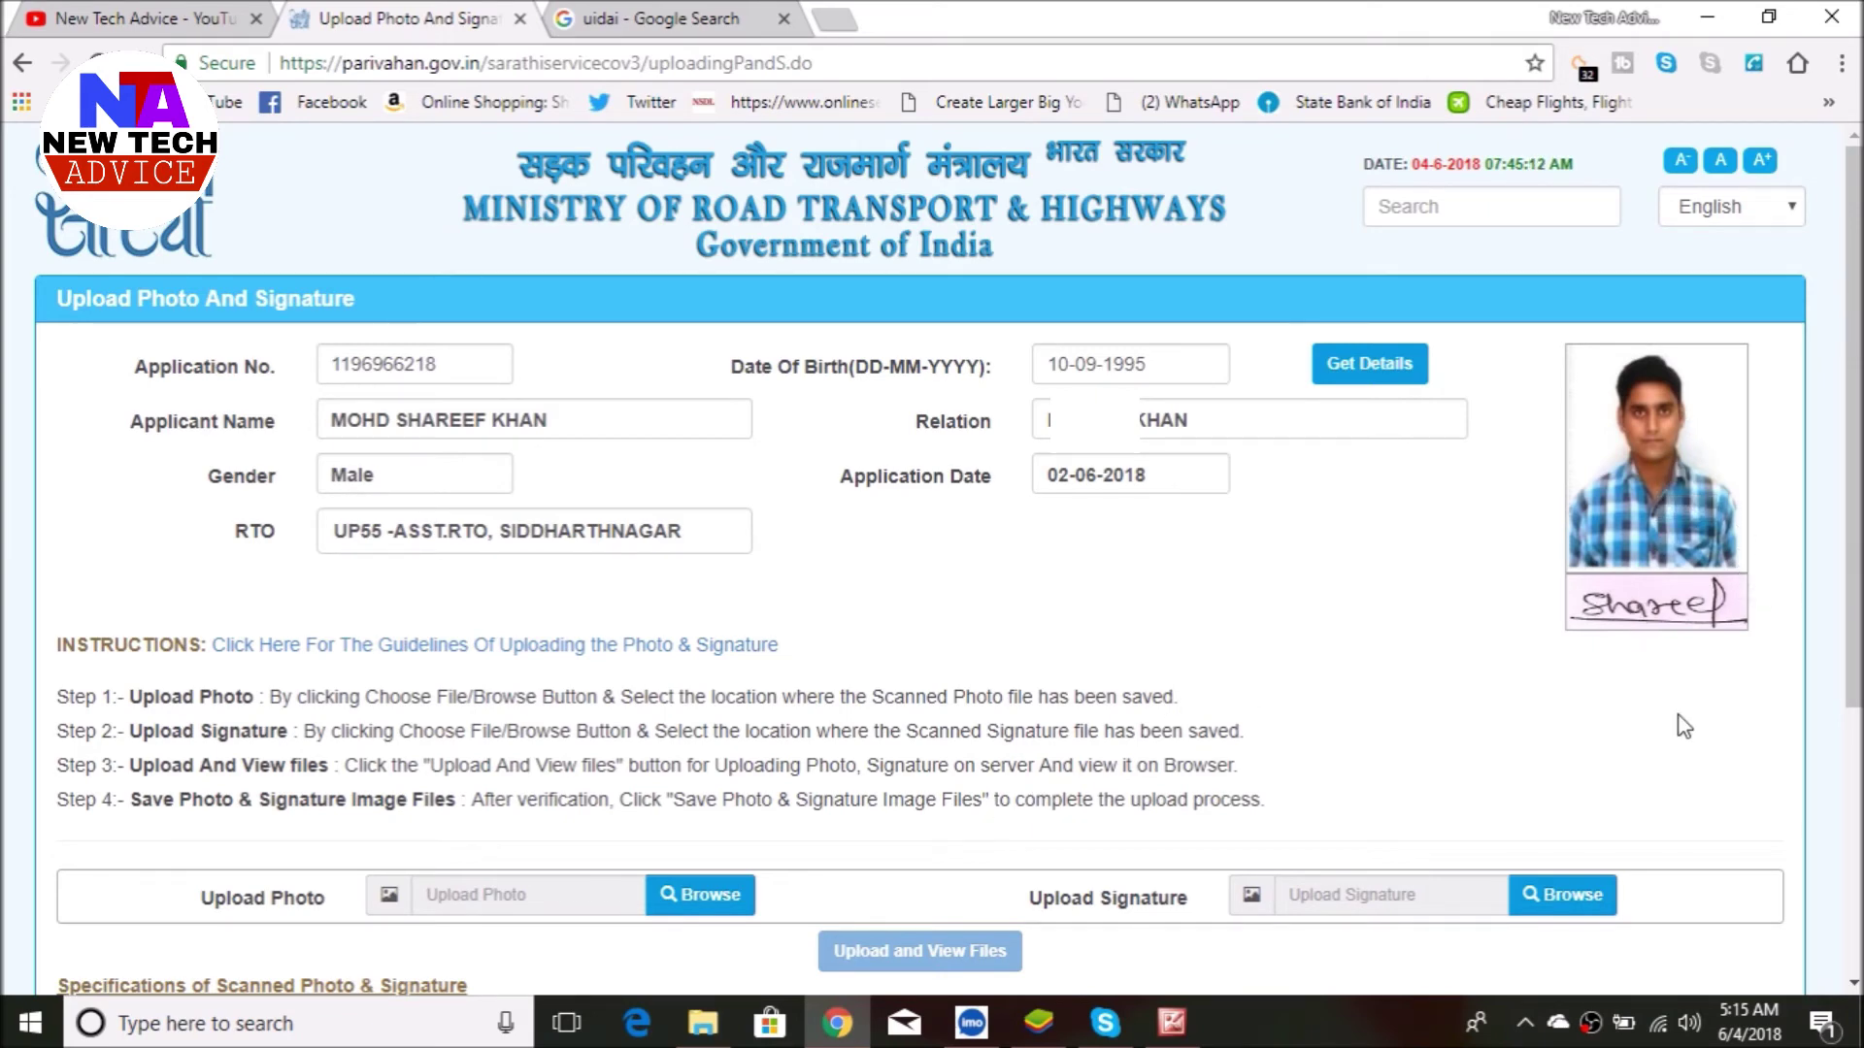
pyautogui.scroll(-4, 1676, 715)
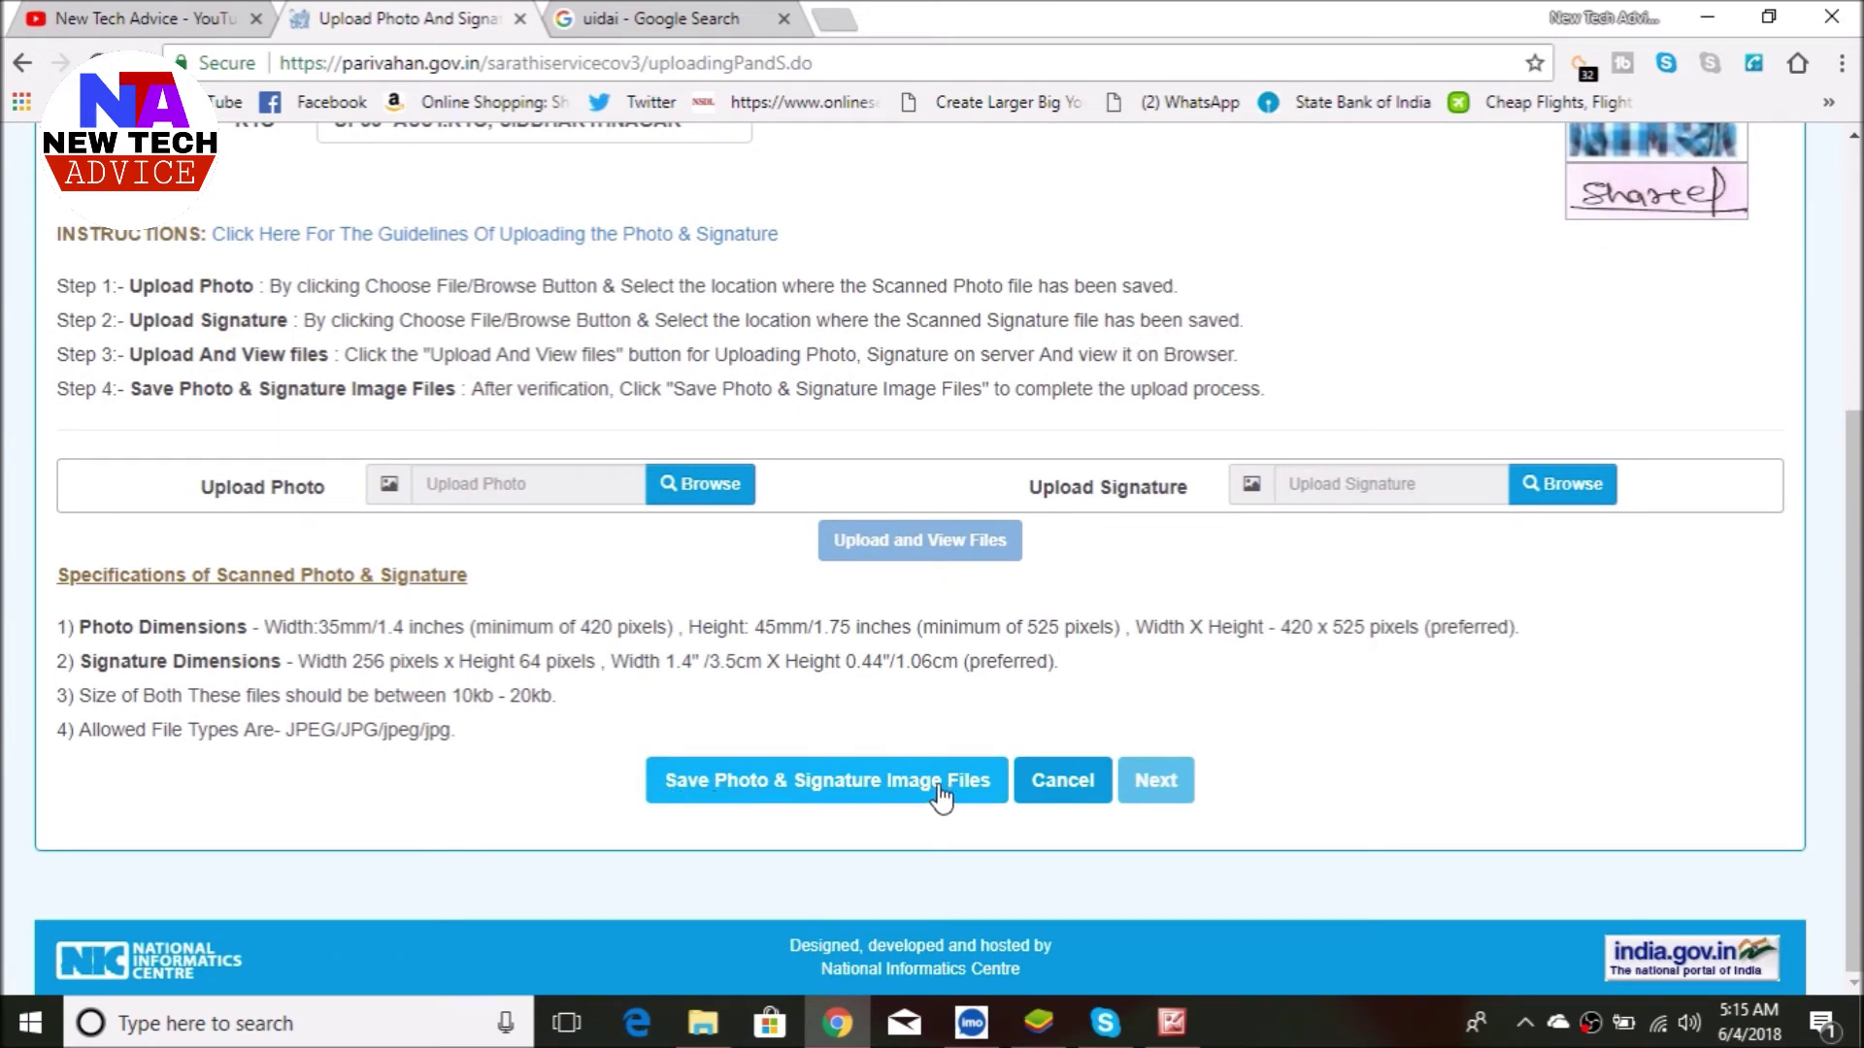
pyautogui.click(832, 789)
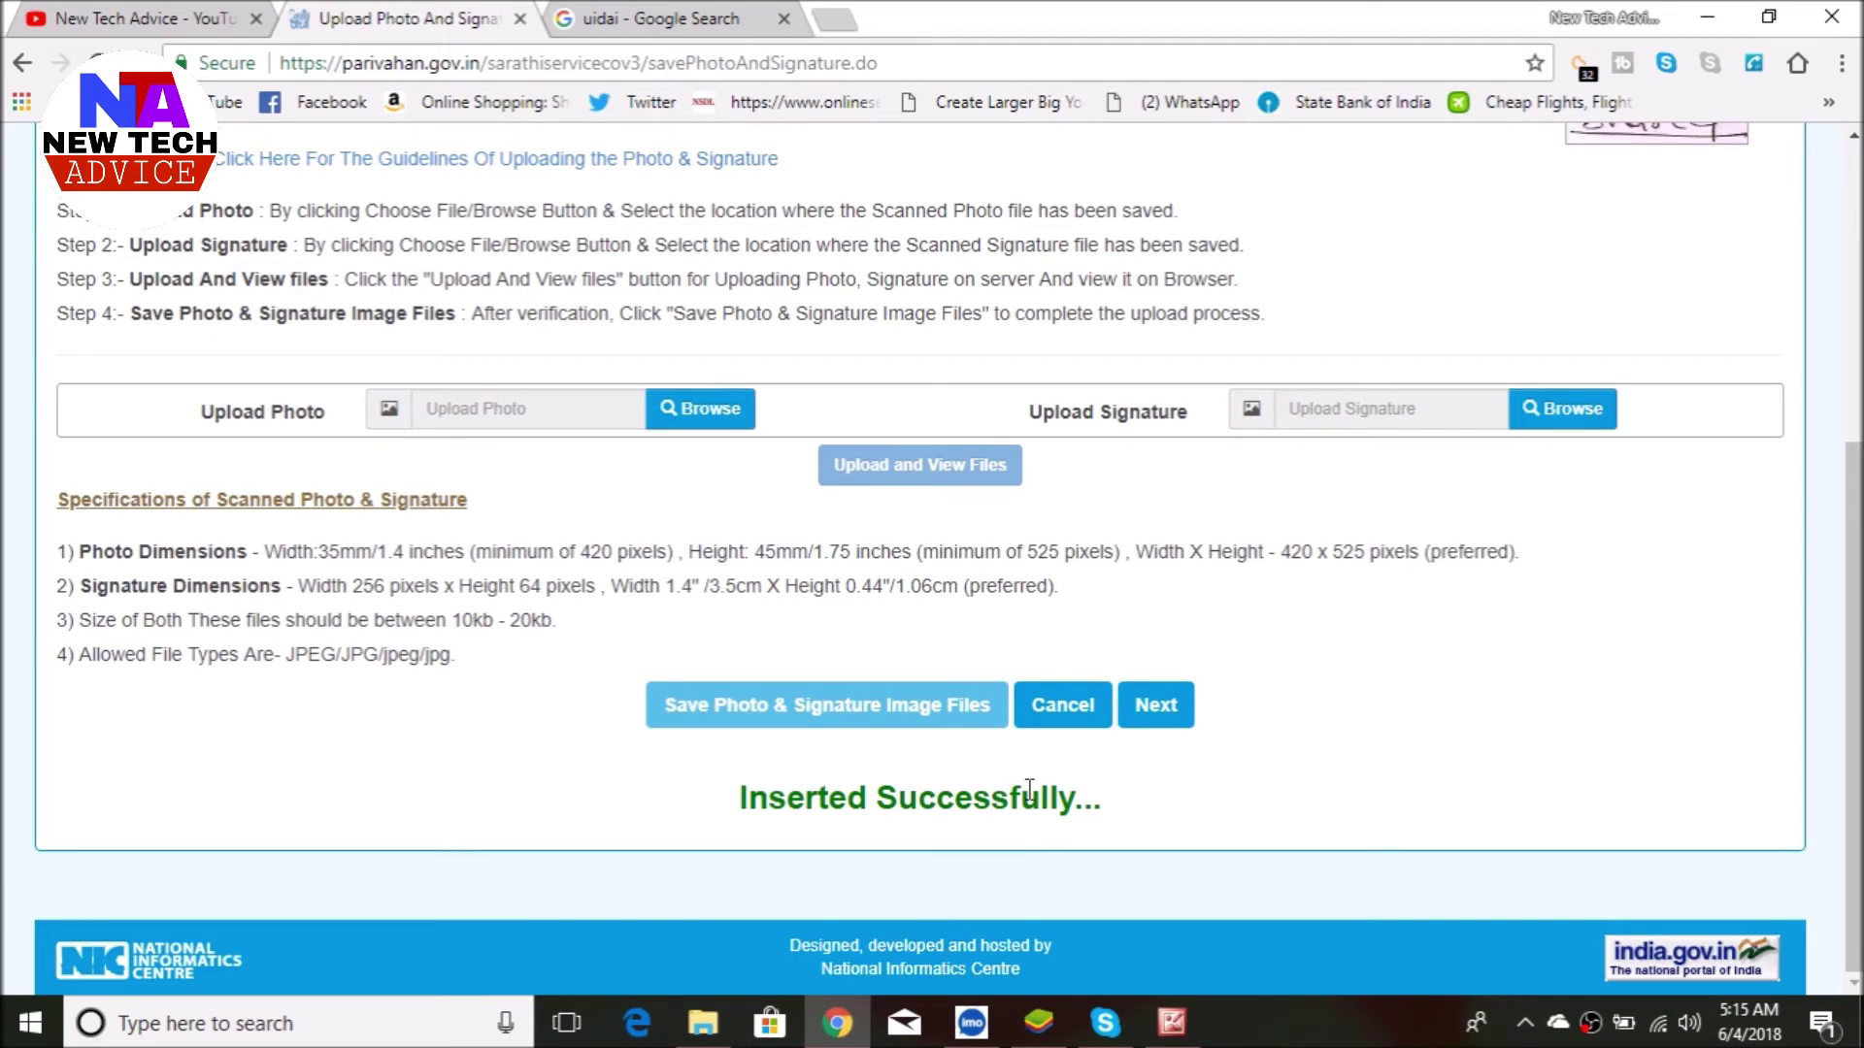
pyautogui.click(1162, 712)
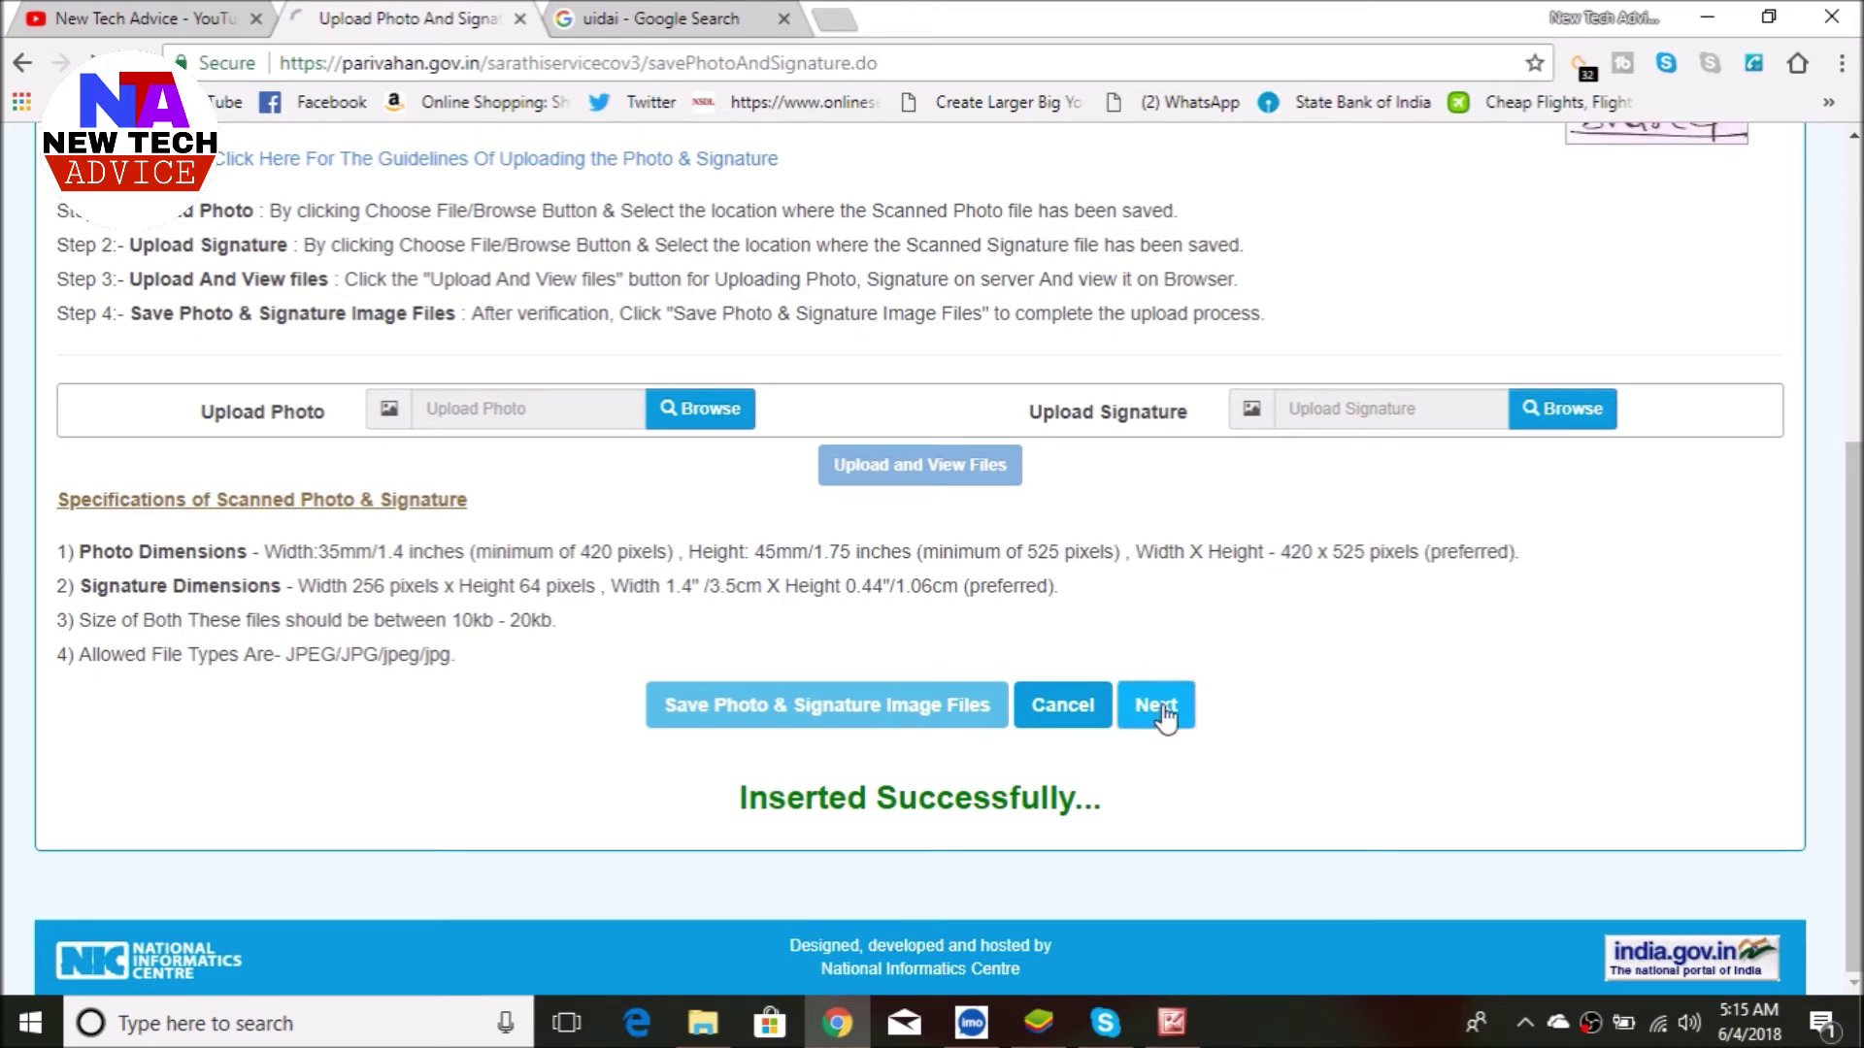
# - Select the FEE PAYMENT stage on Application Status and proceed to the fee page
pyautogui.scroll(-4, 1170, 697)
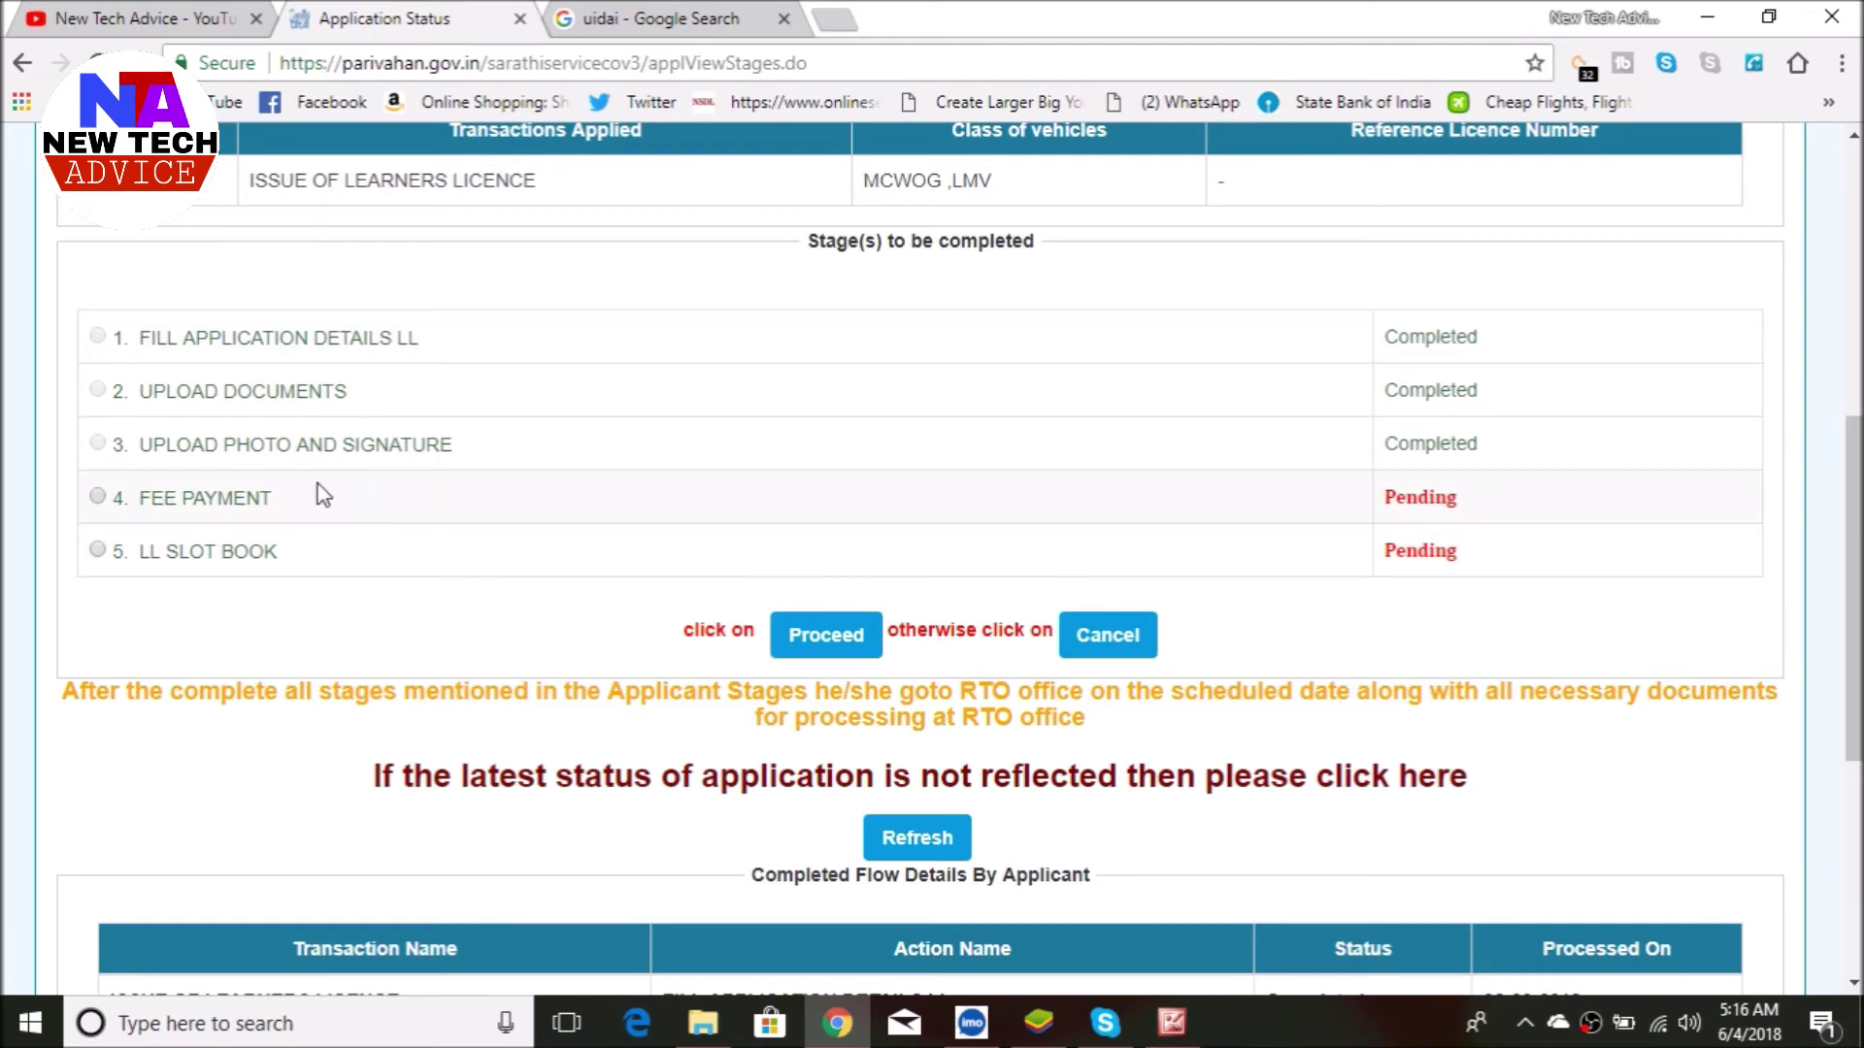
pyautogui.click(97, 497)
pyautogui.click(826, 636)
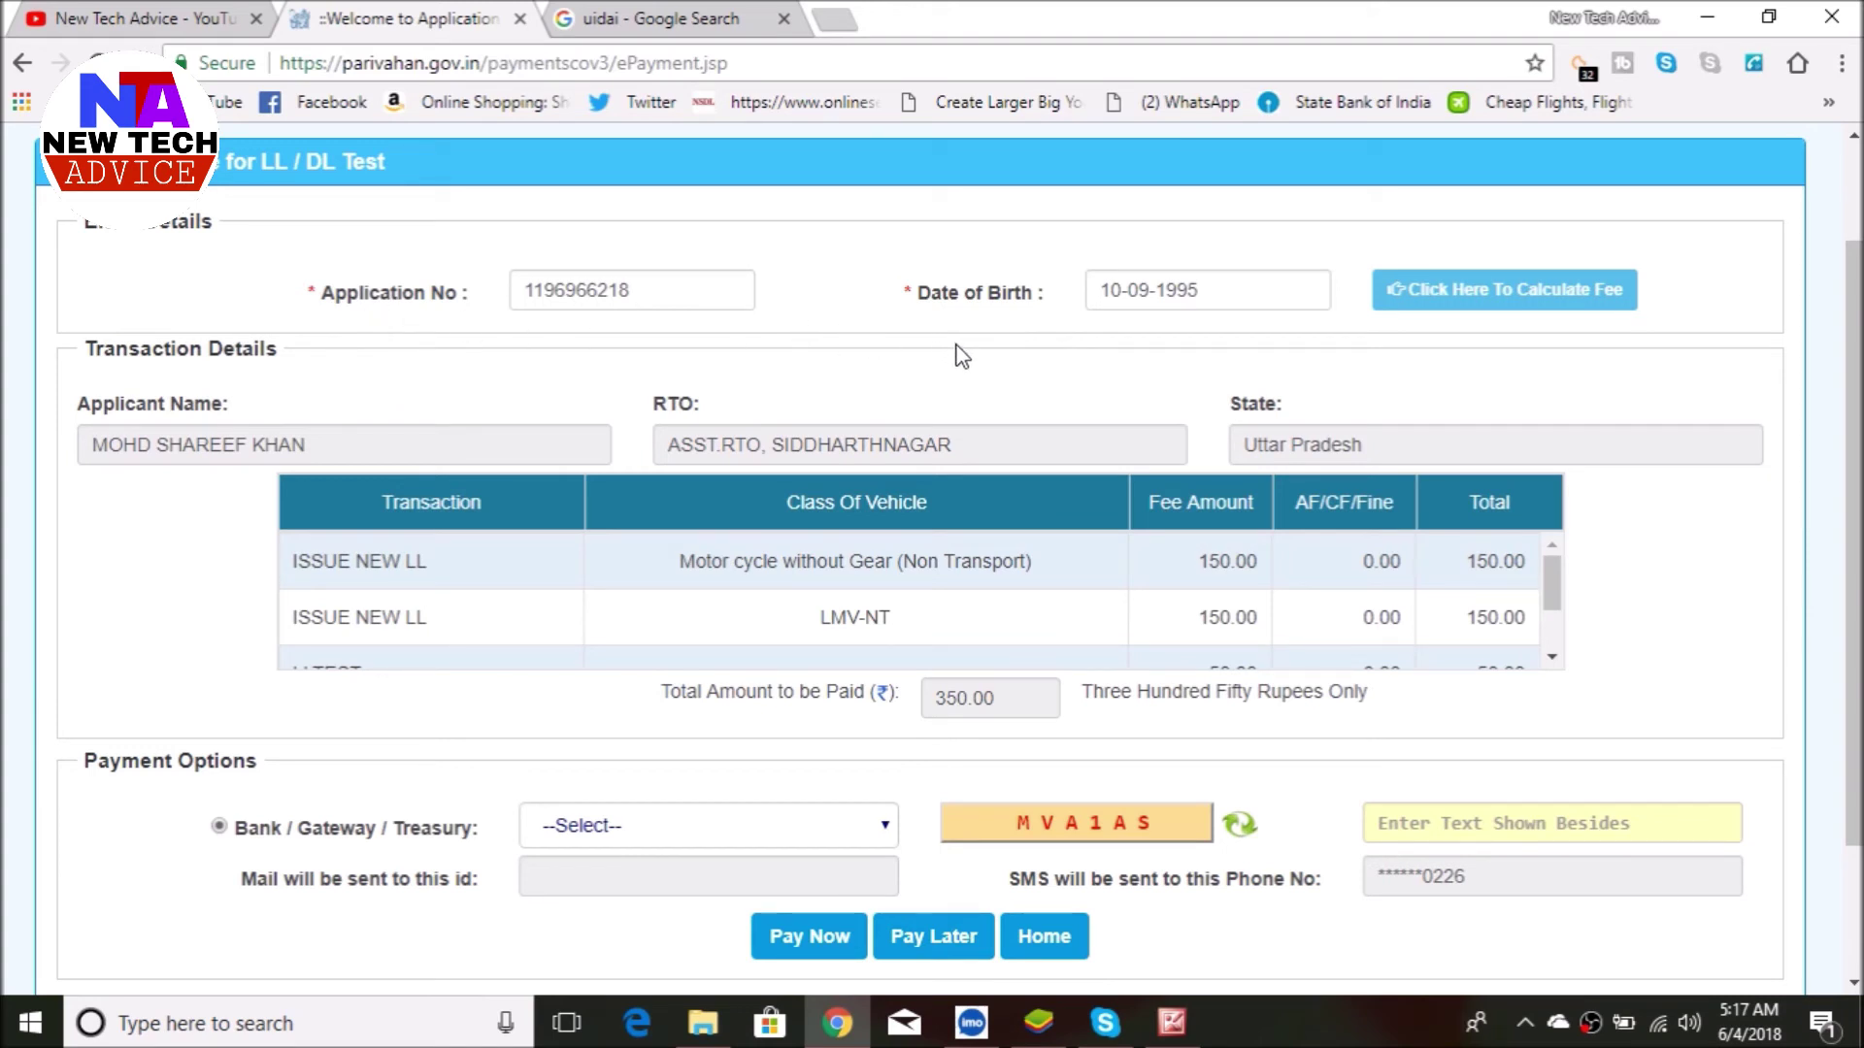
# - Review the 350.00 fee breakdown and choose STATE BANK OF INDIA as the payment bank
pyautogui.scroll(-2, 1119, 580)
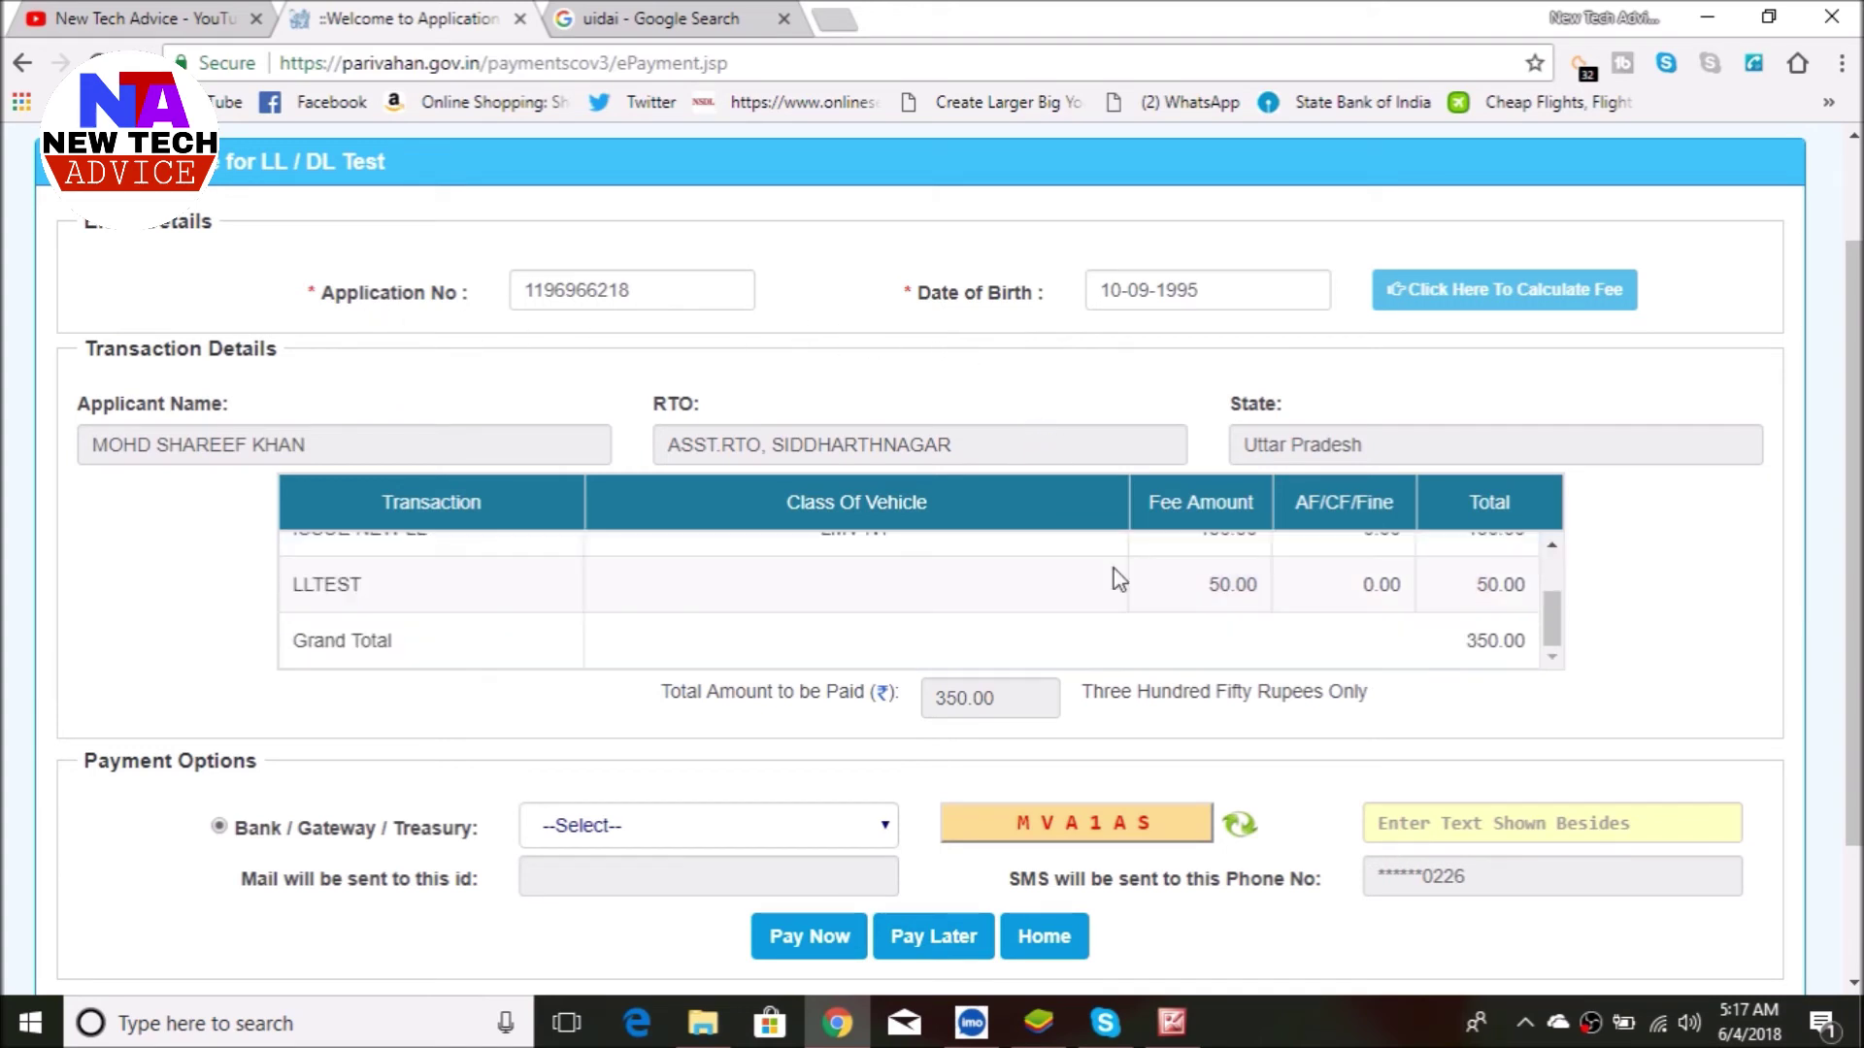
pyautogui.scroll(2, 1119, 573)
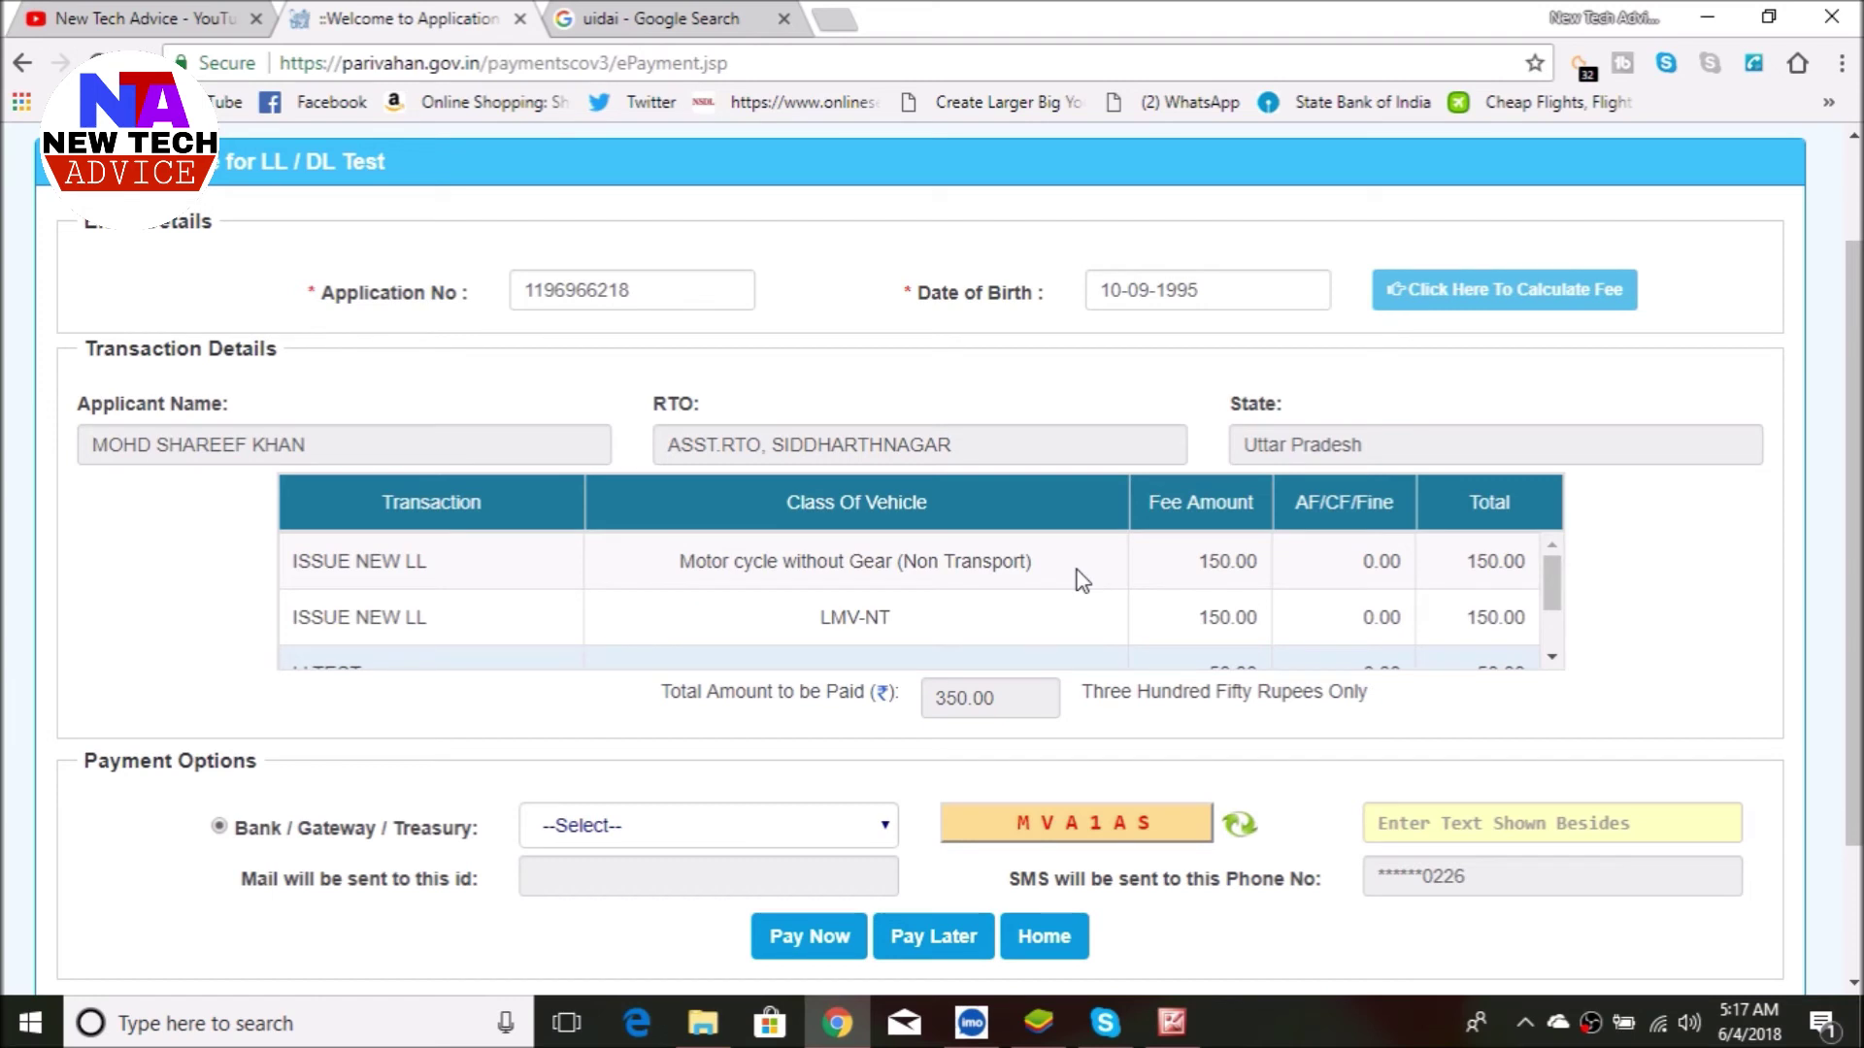
pyautogui.scroll(-2, 1082, 580)
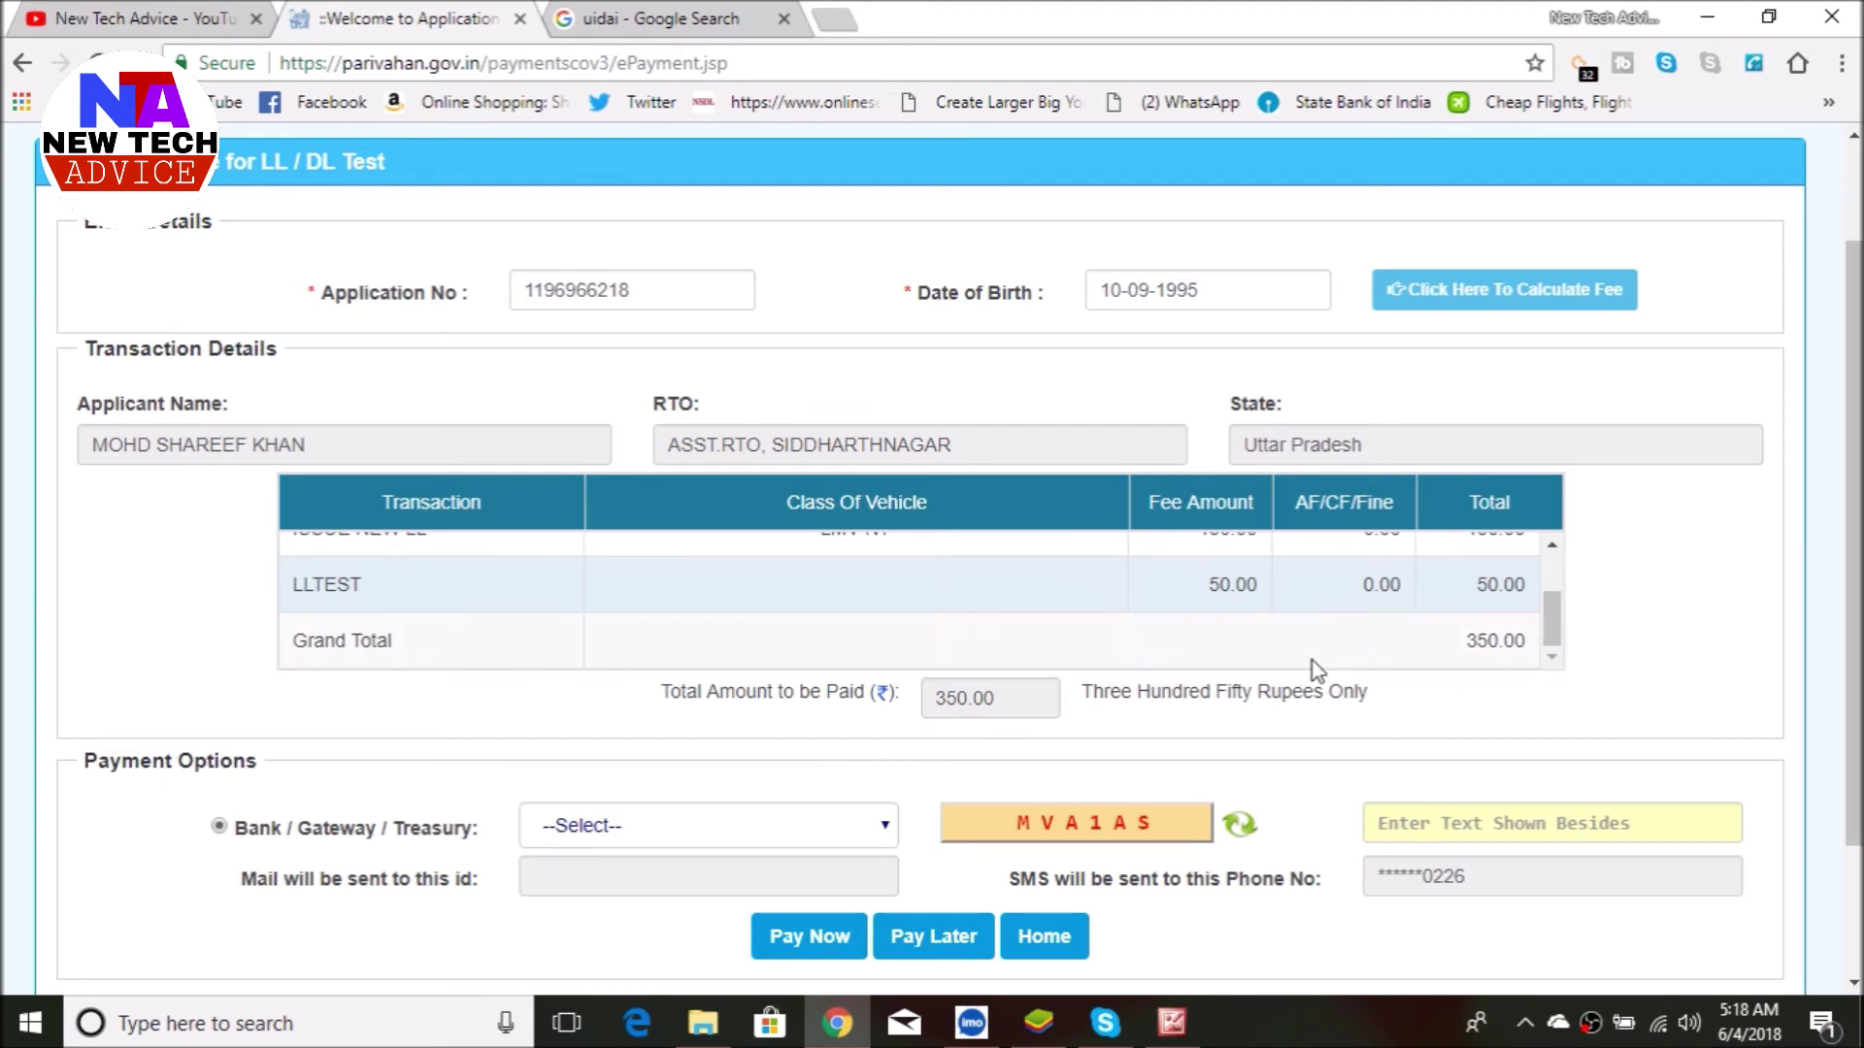
pyautogui.scroll(-2, 1310, 666)
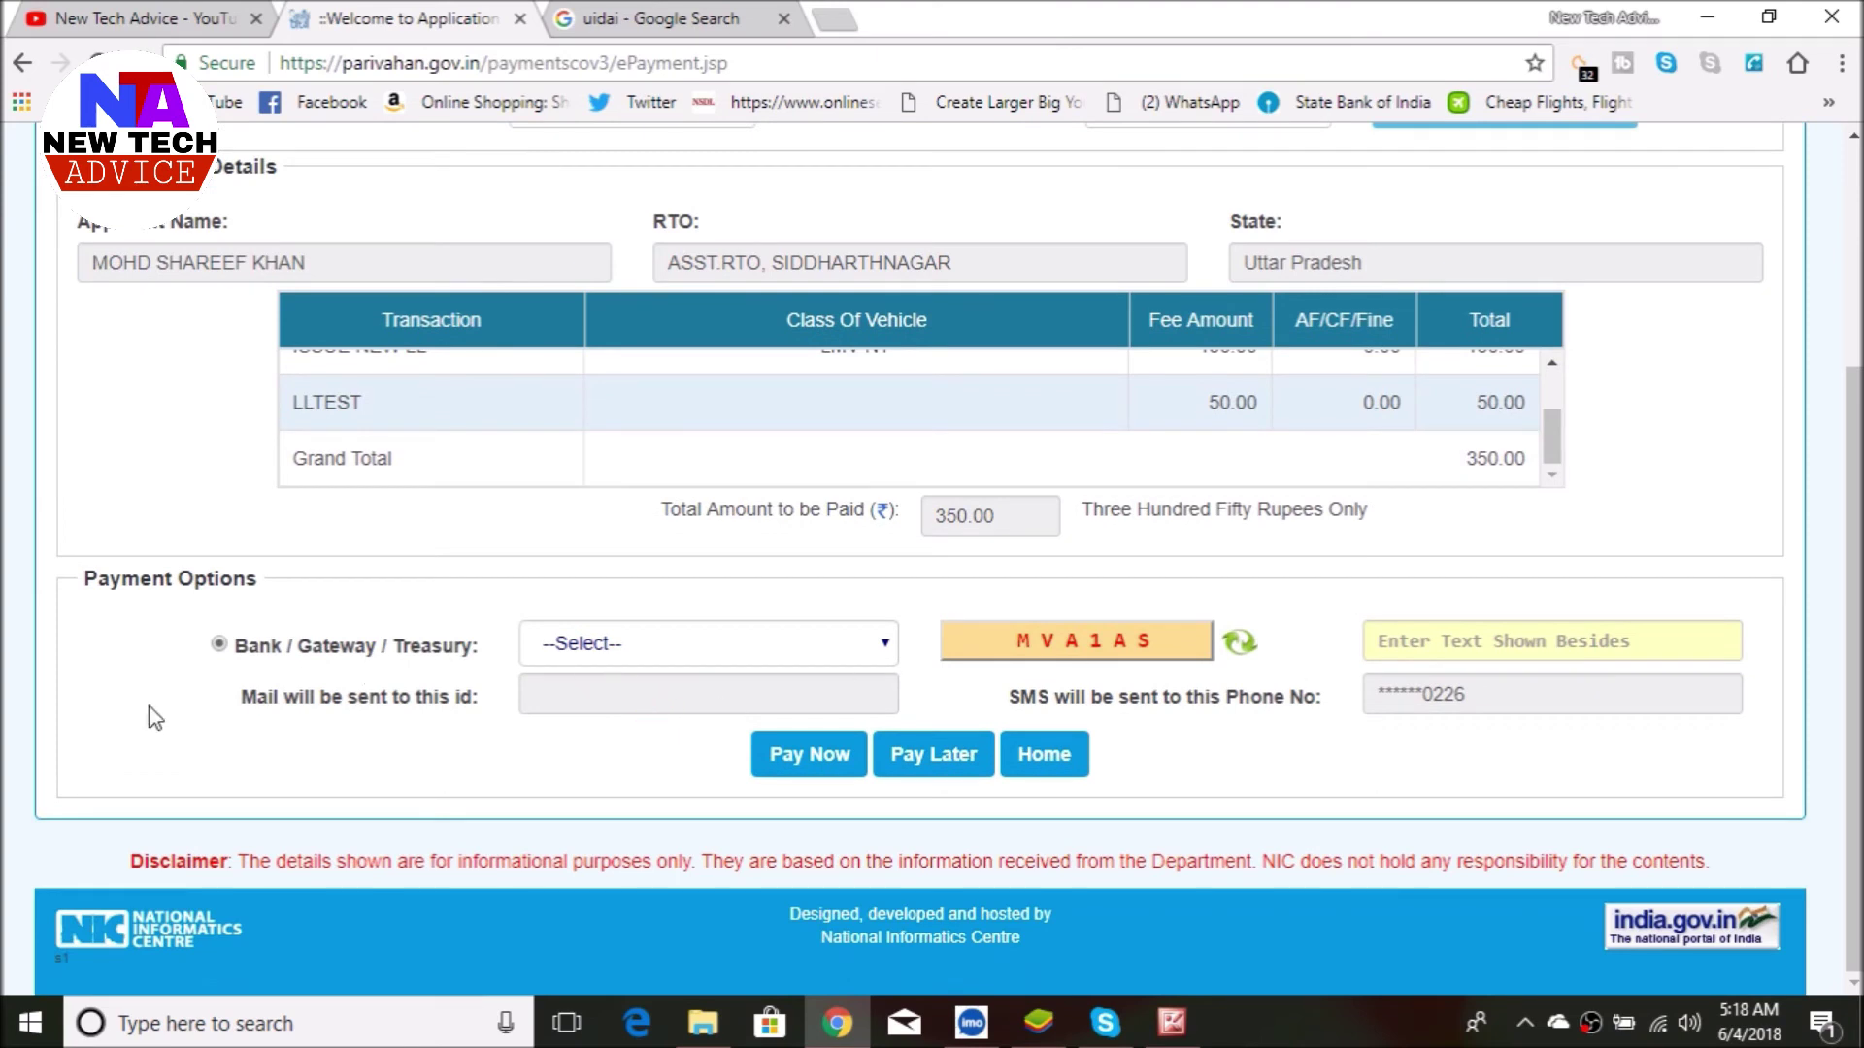
pyautogui.click(698, 649)
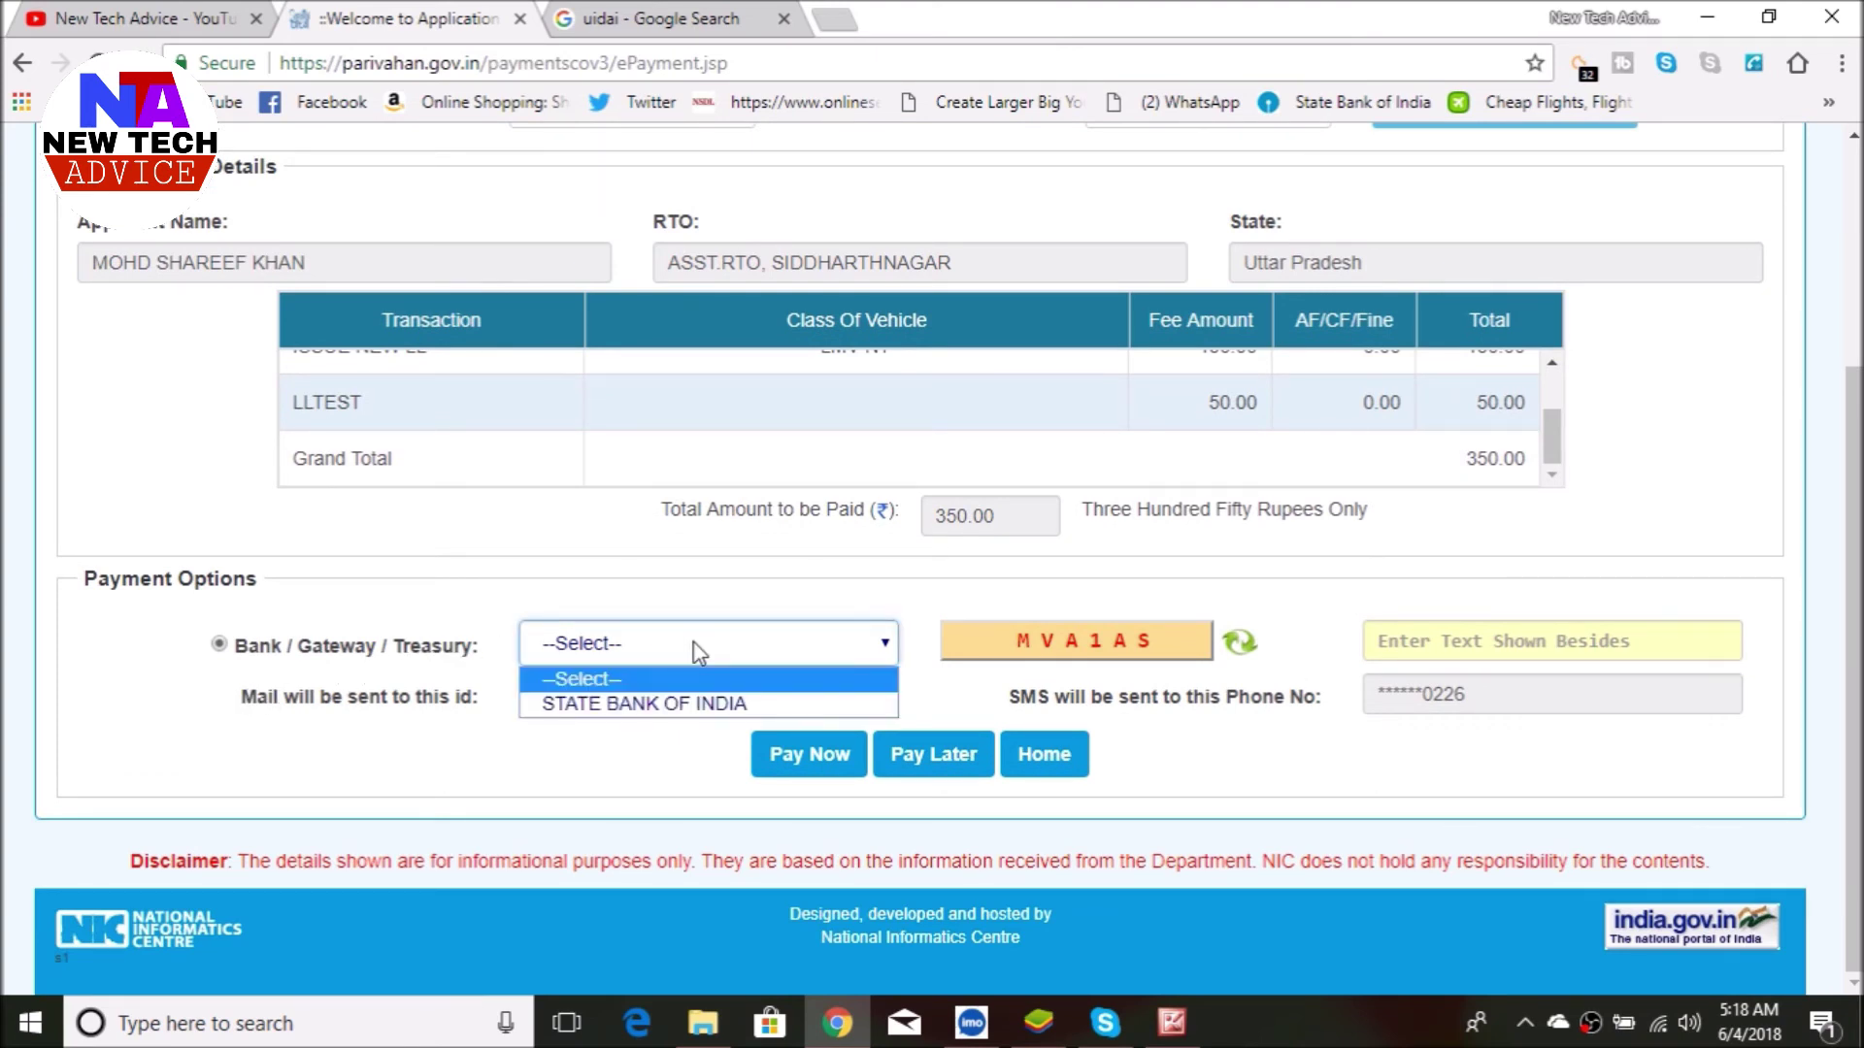
pyautogui.click(656, 709)
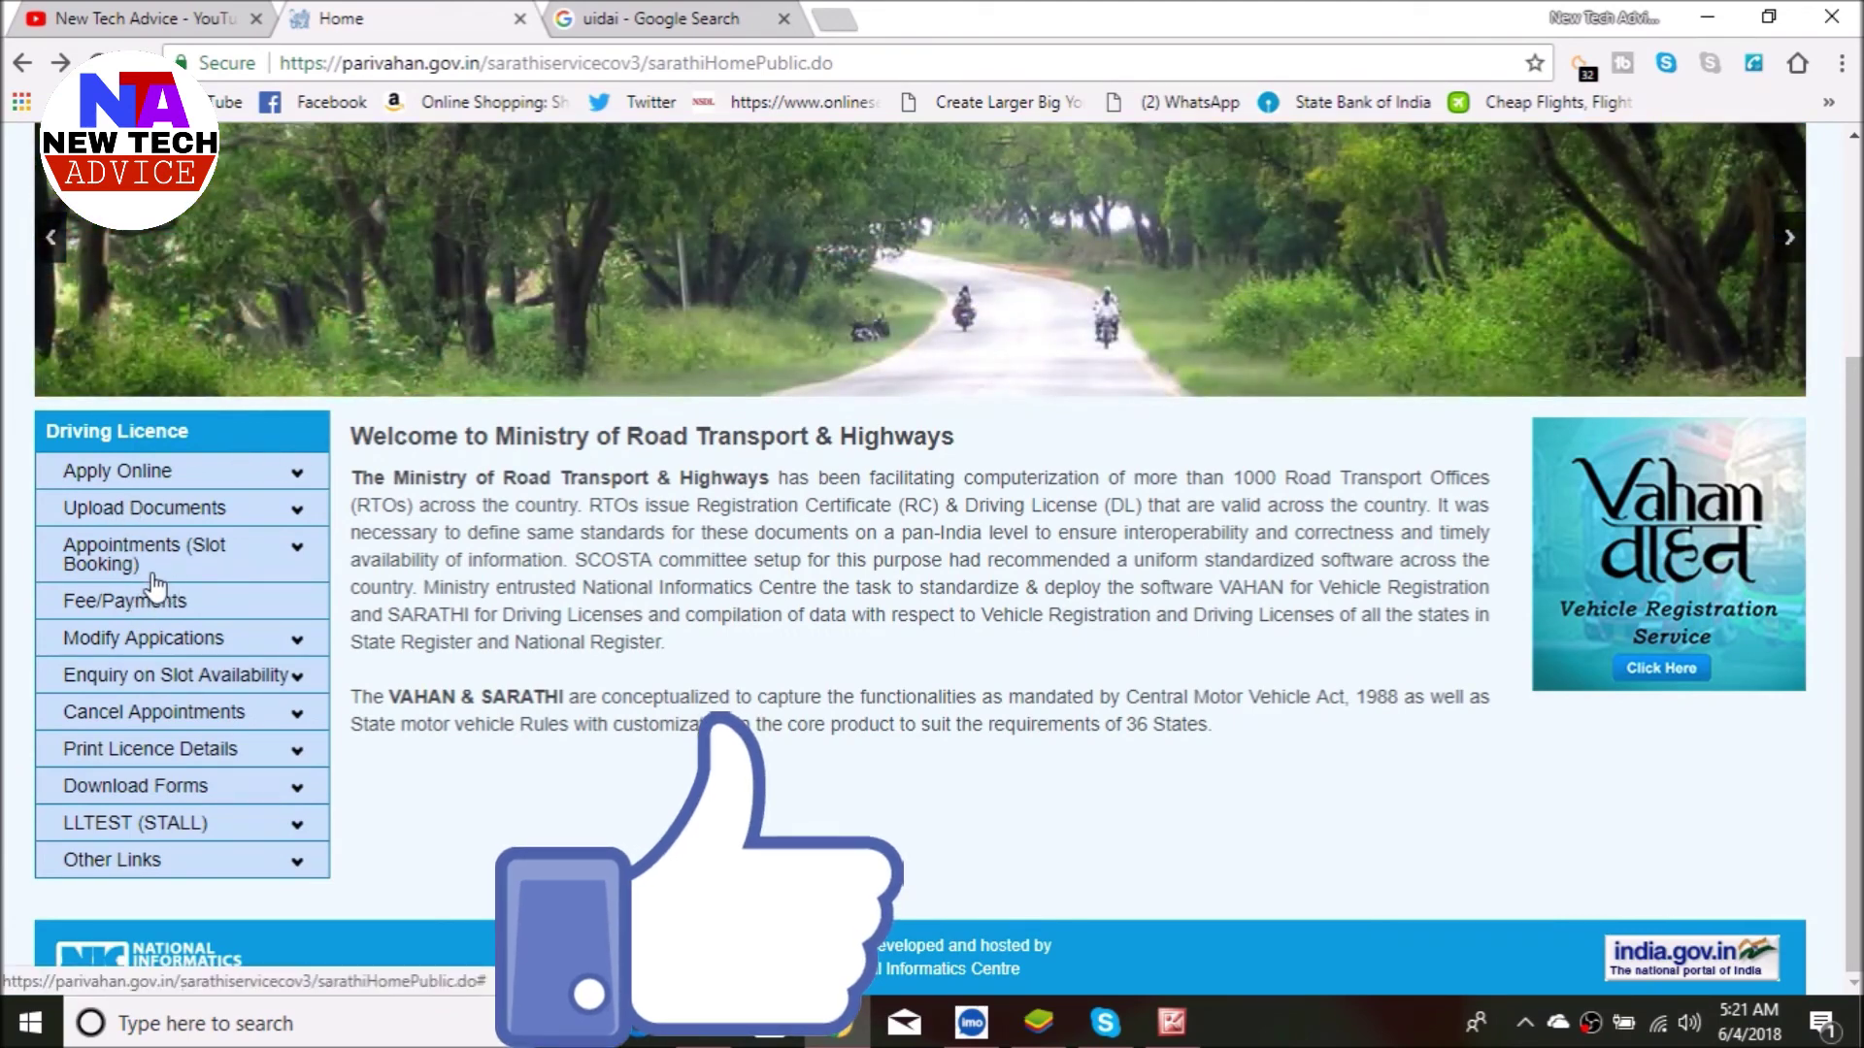
# - Open the Learners Licence Test slot booking under Appointments and select sarathiservice
pyautogui.click(228, 573)
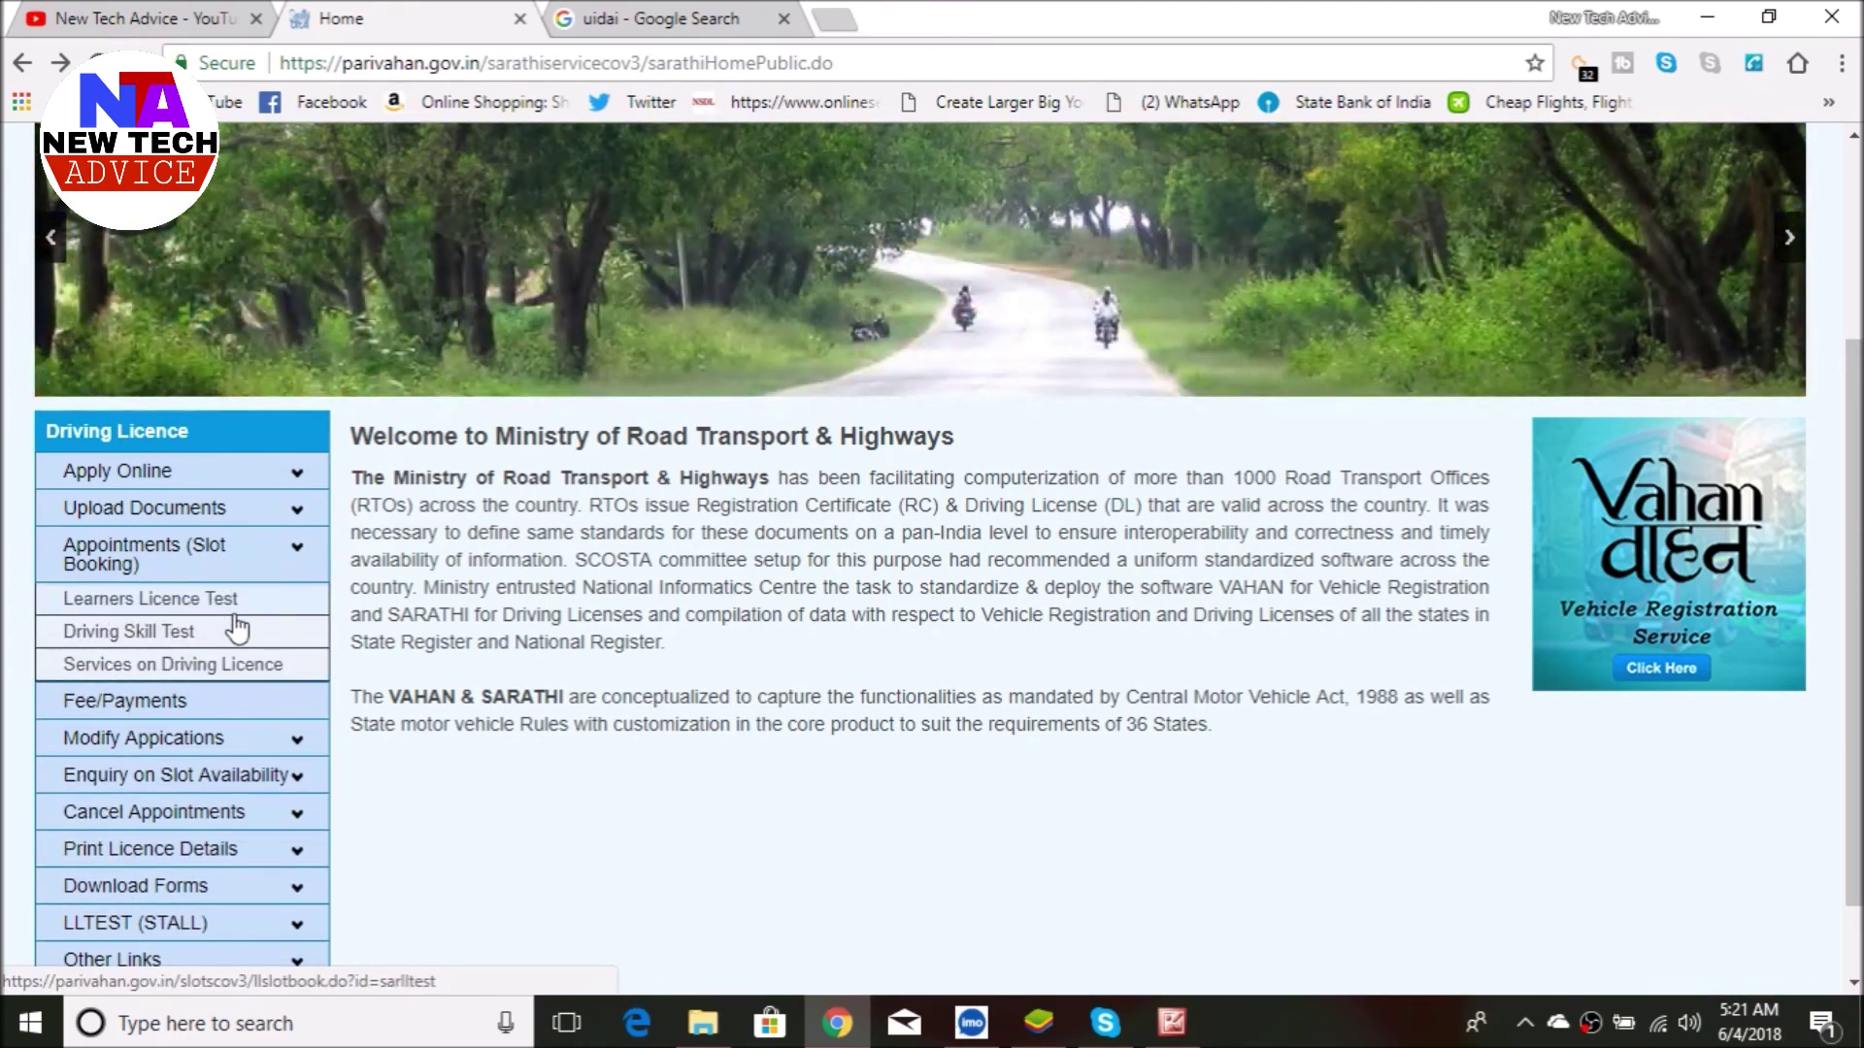
pyautogui.click(206, 604)
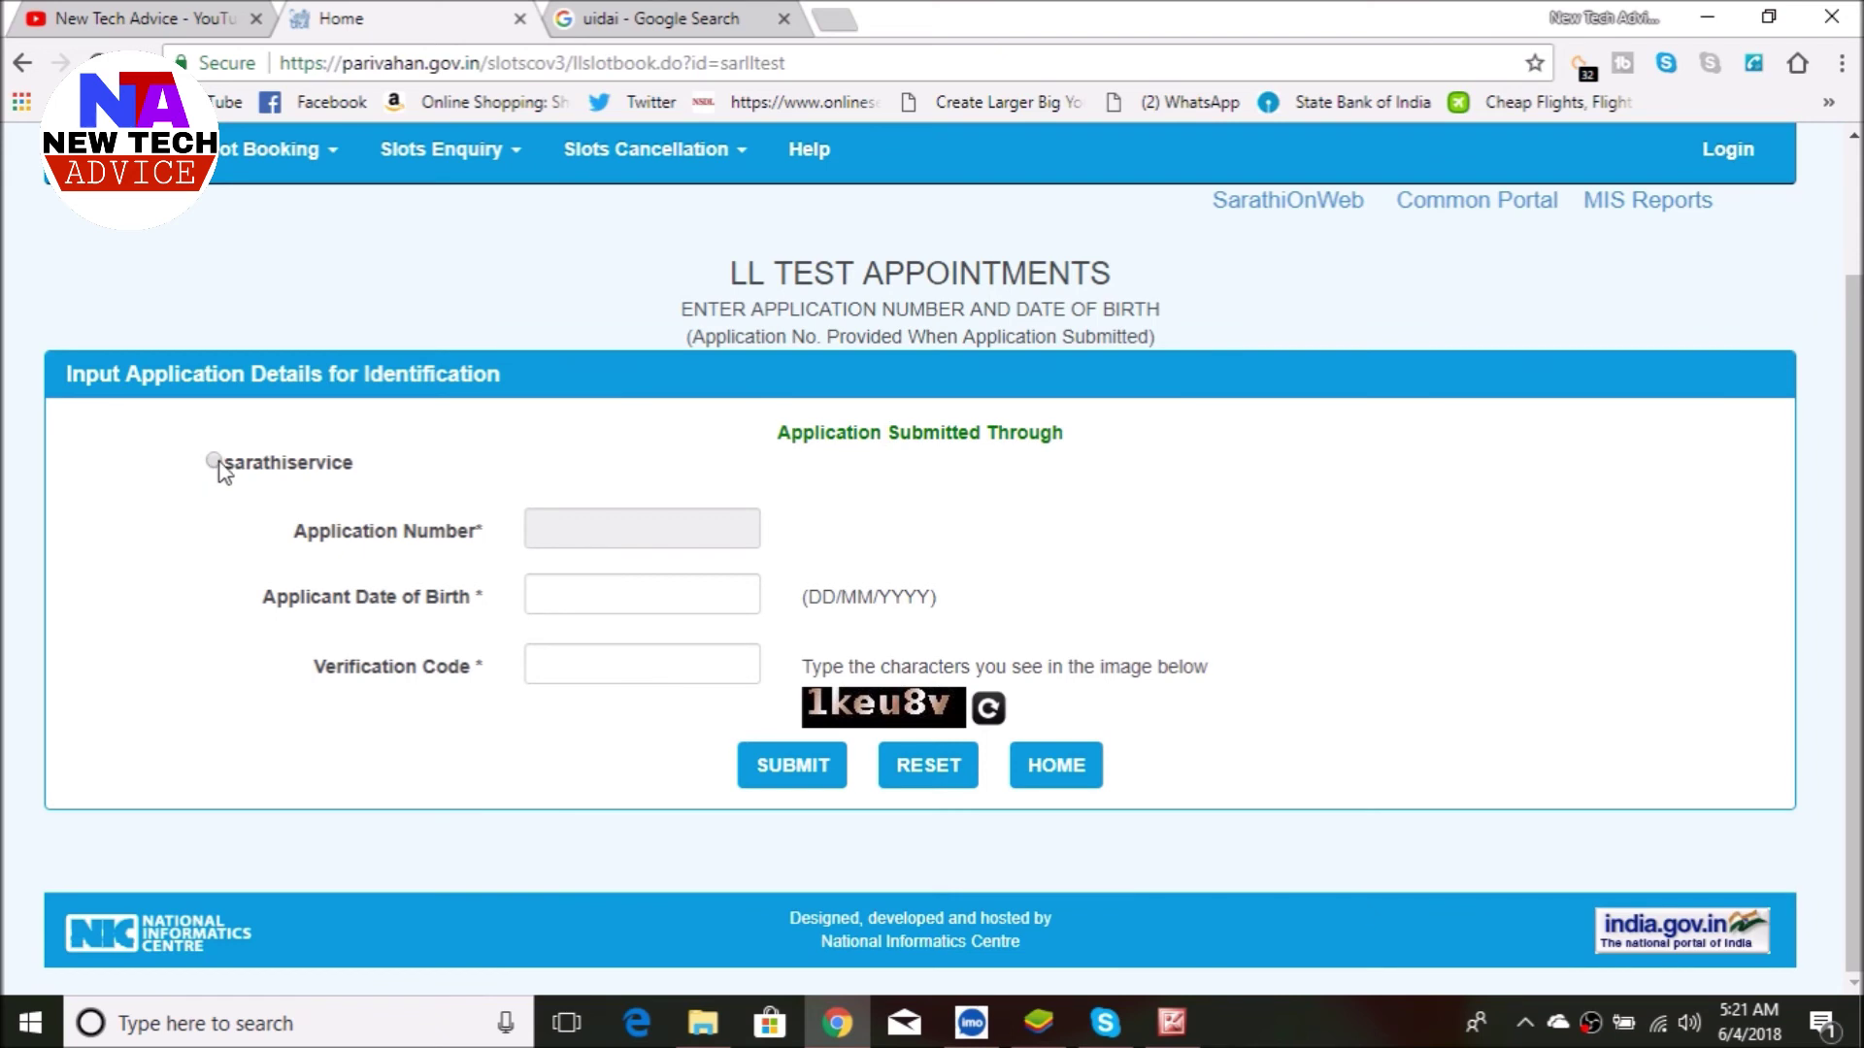
pyautogui.click(215, 461)
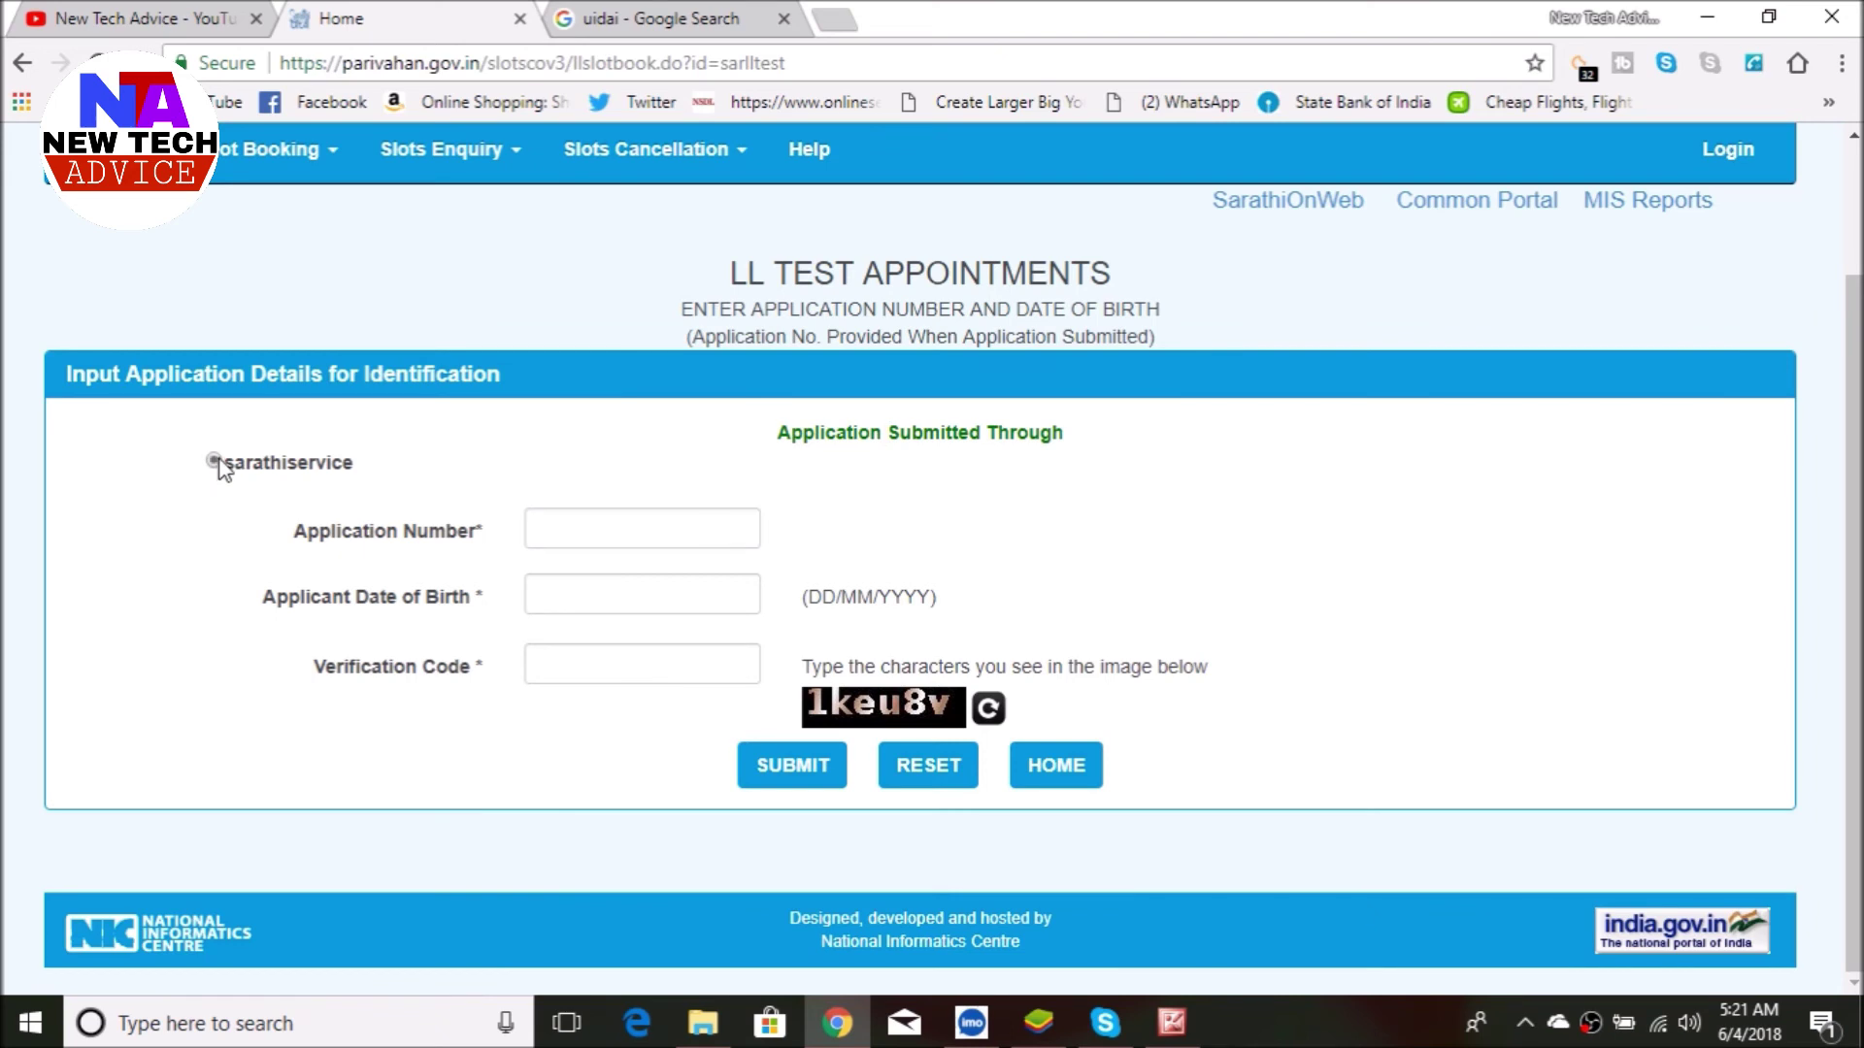
# - Go to the application number and date of birth fields, closing the date picker
pyautogui.click(533, 533)
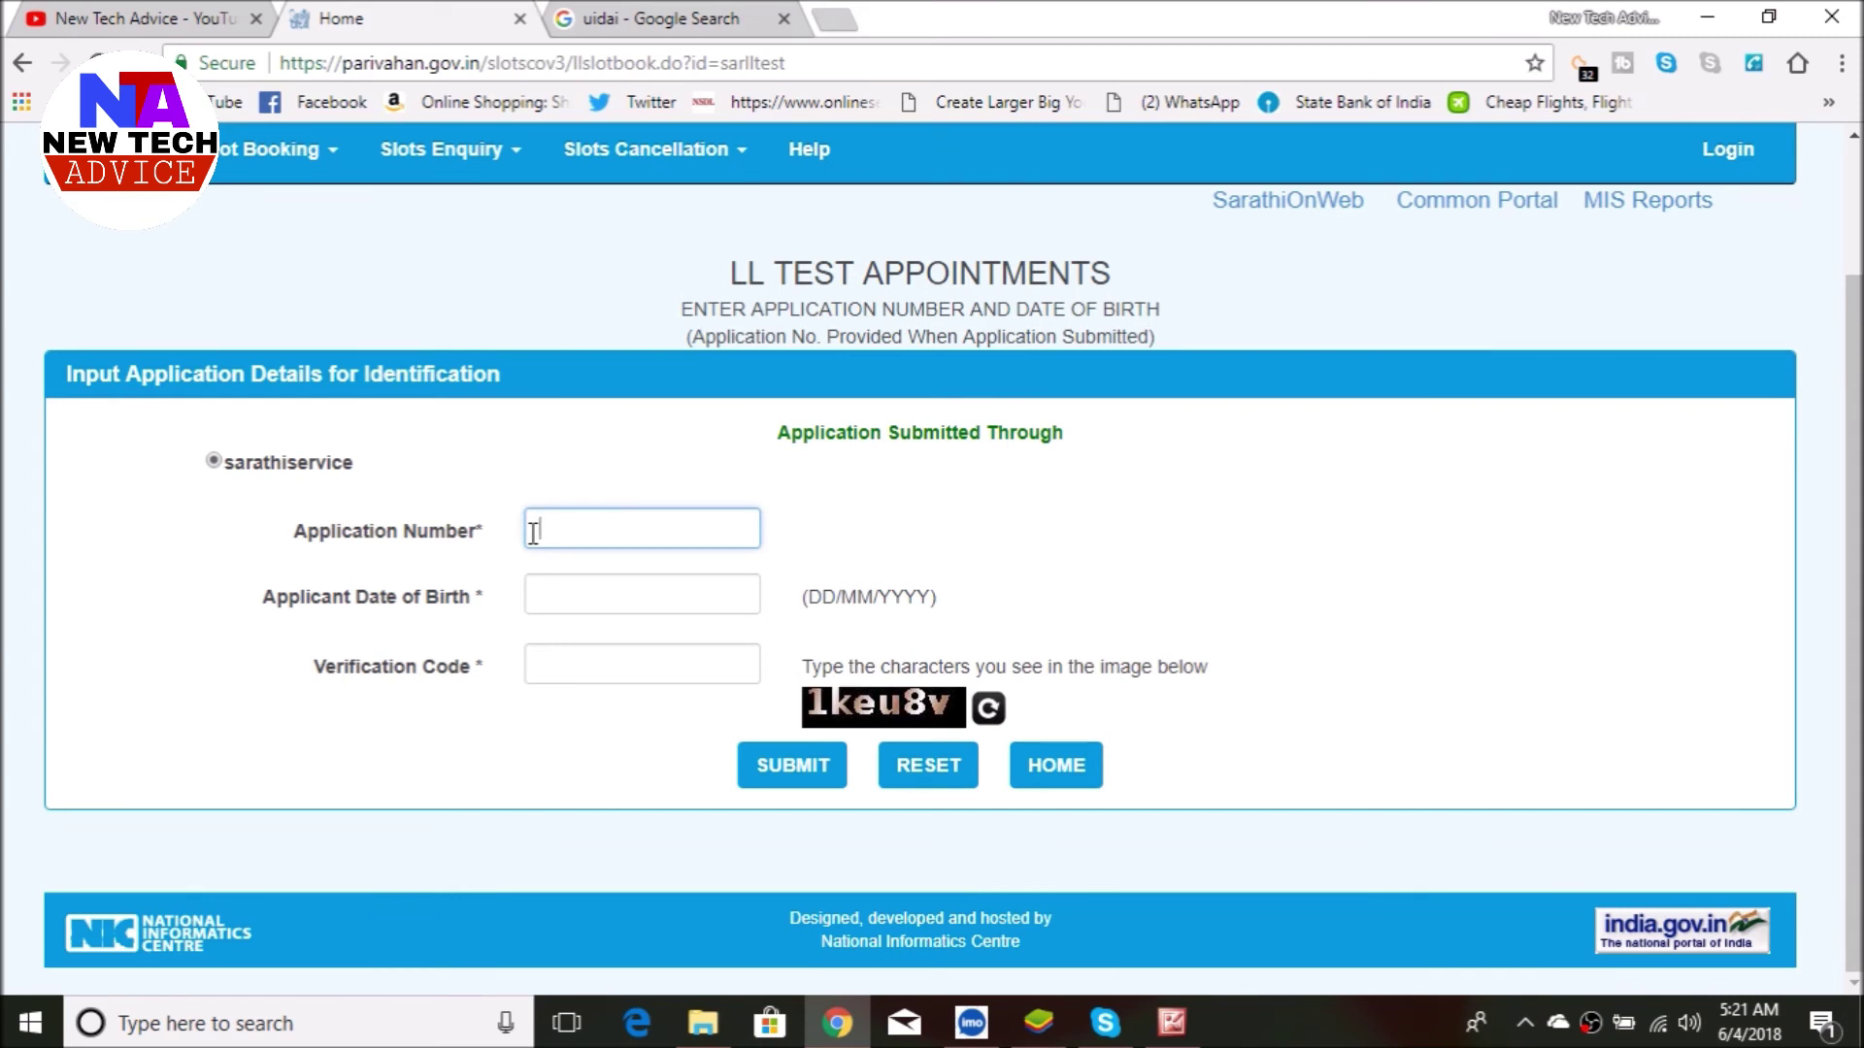
pyautogui.click(612, 607)
pyautogui.click(981, 620)
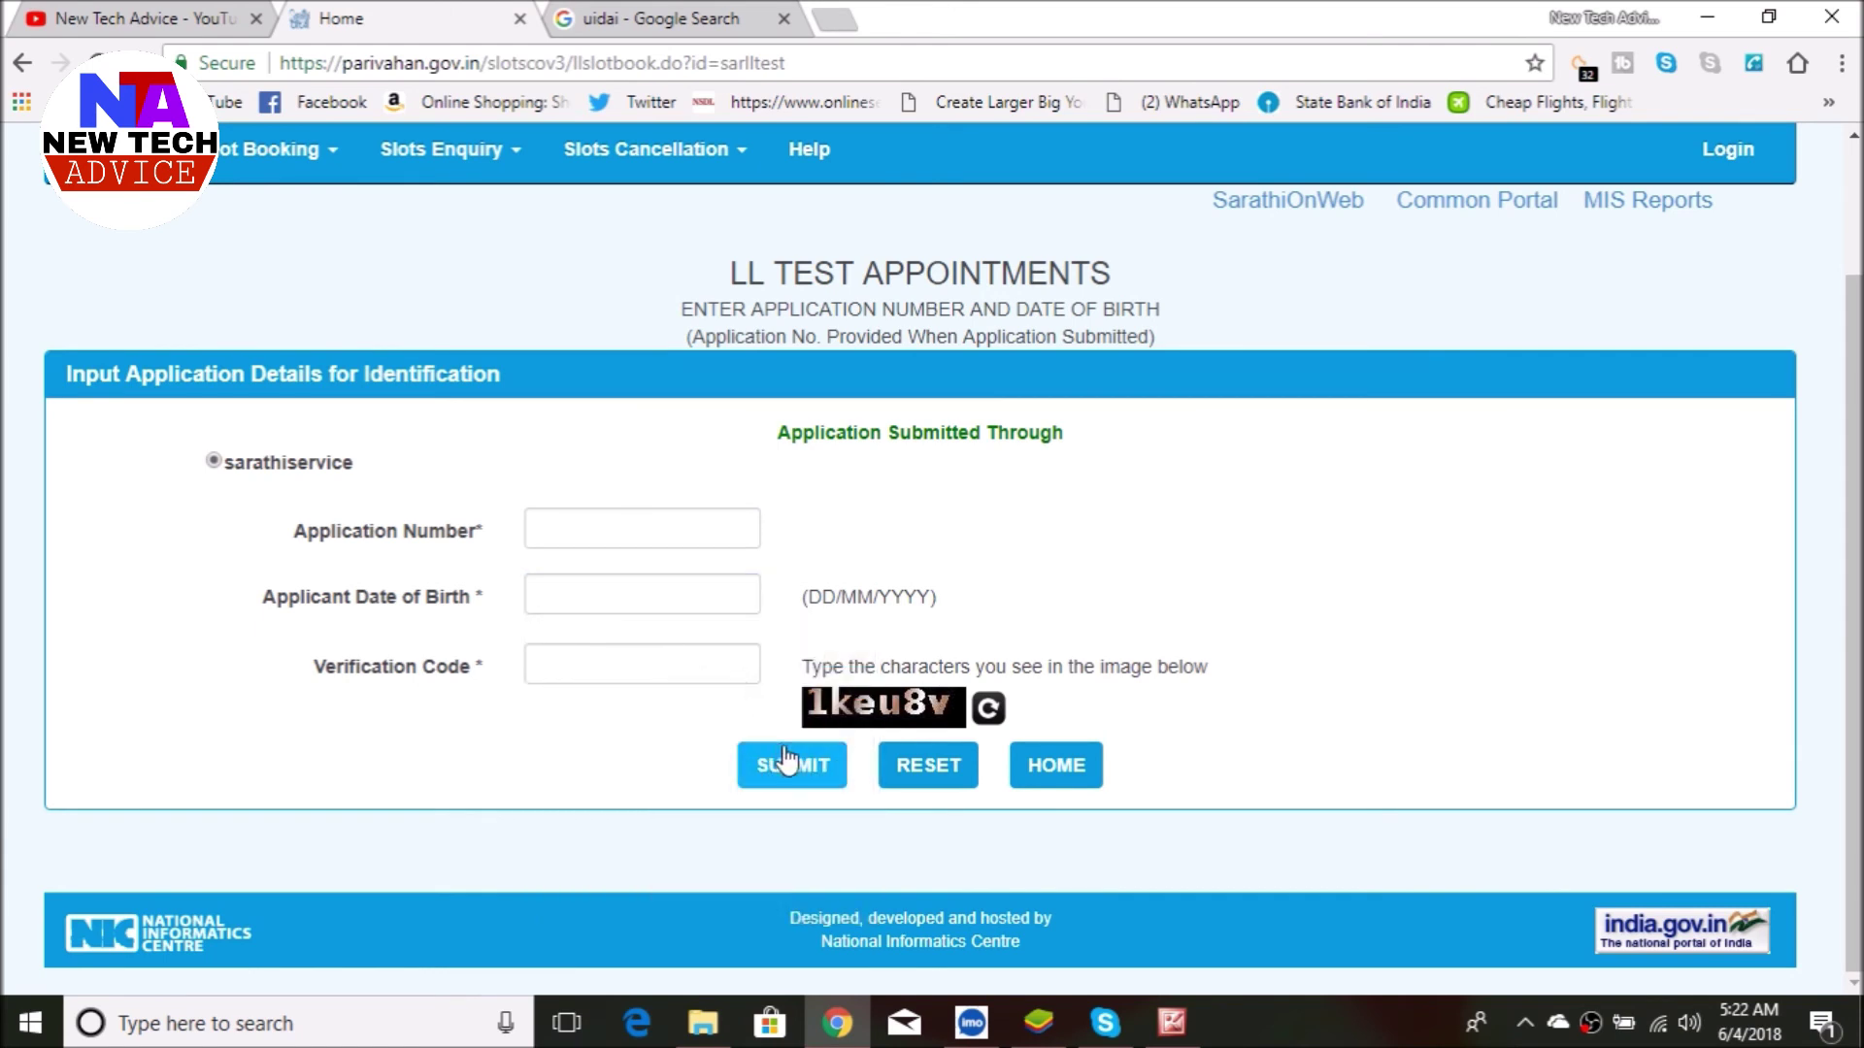
pyautogui.click(635, 526)
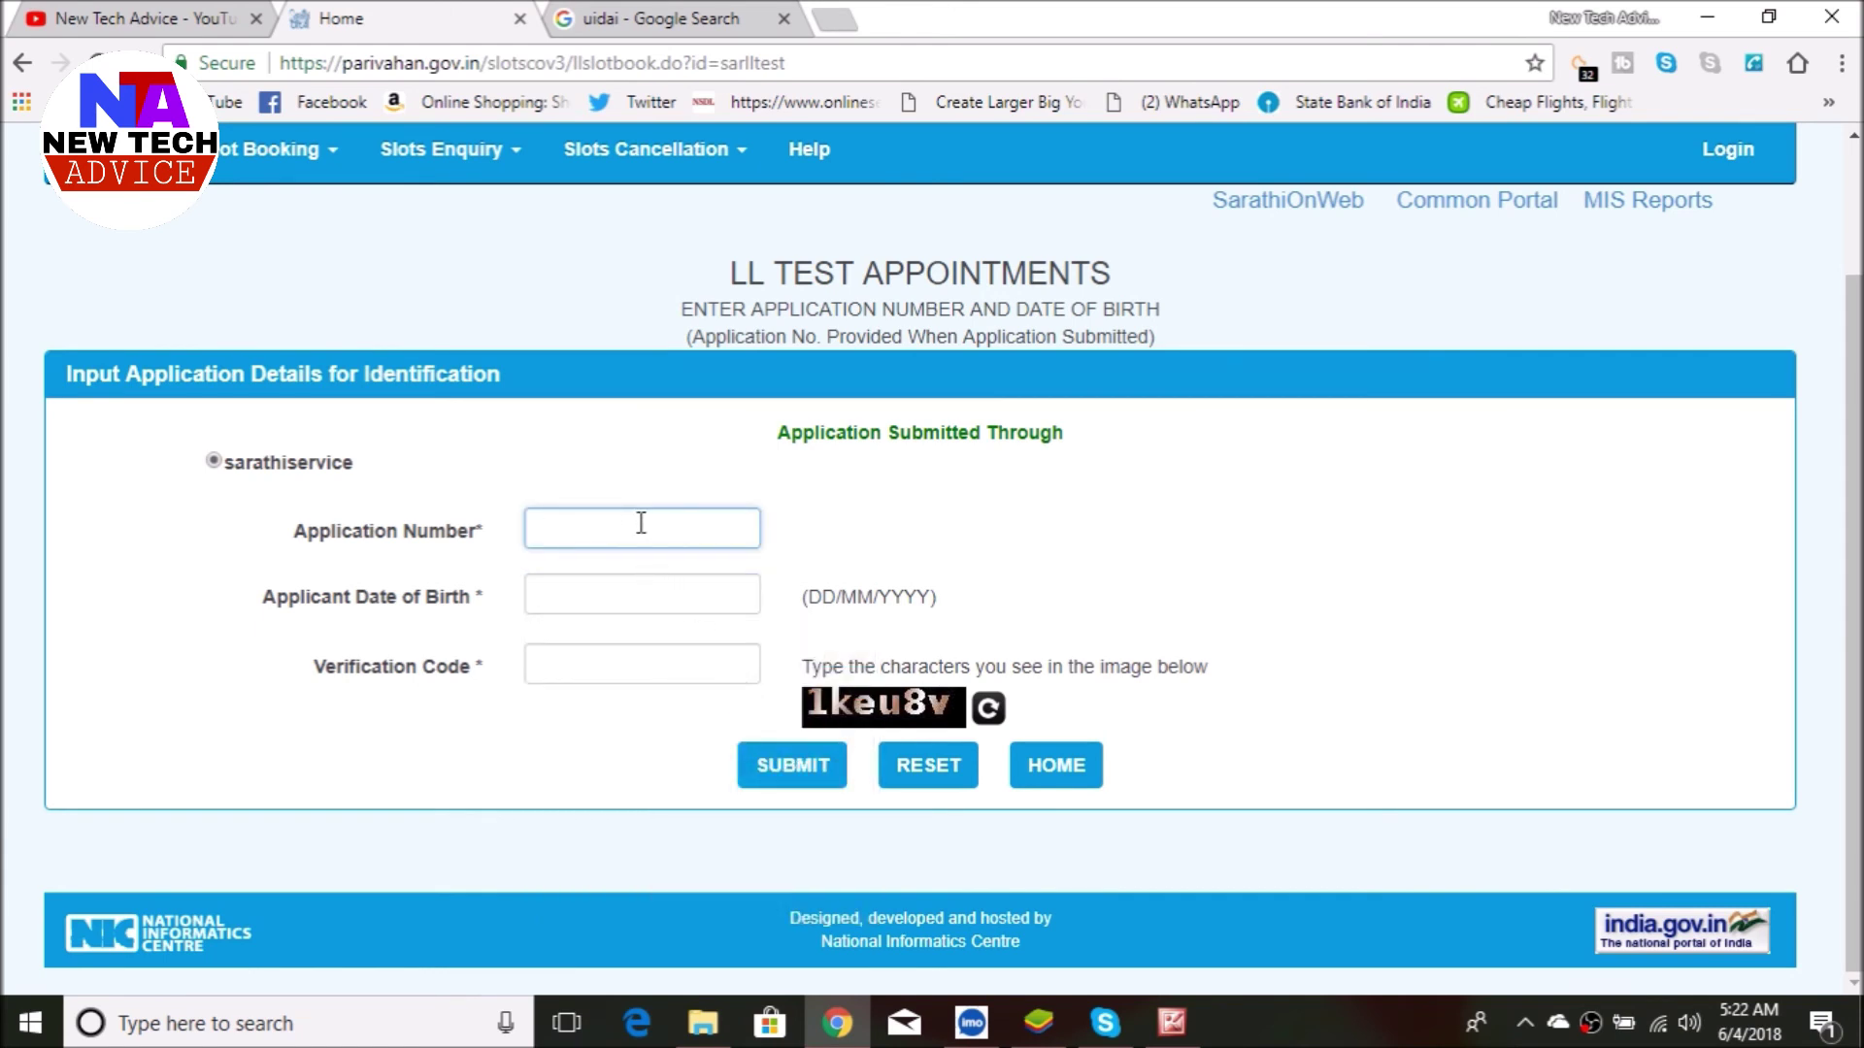